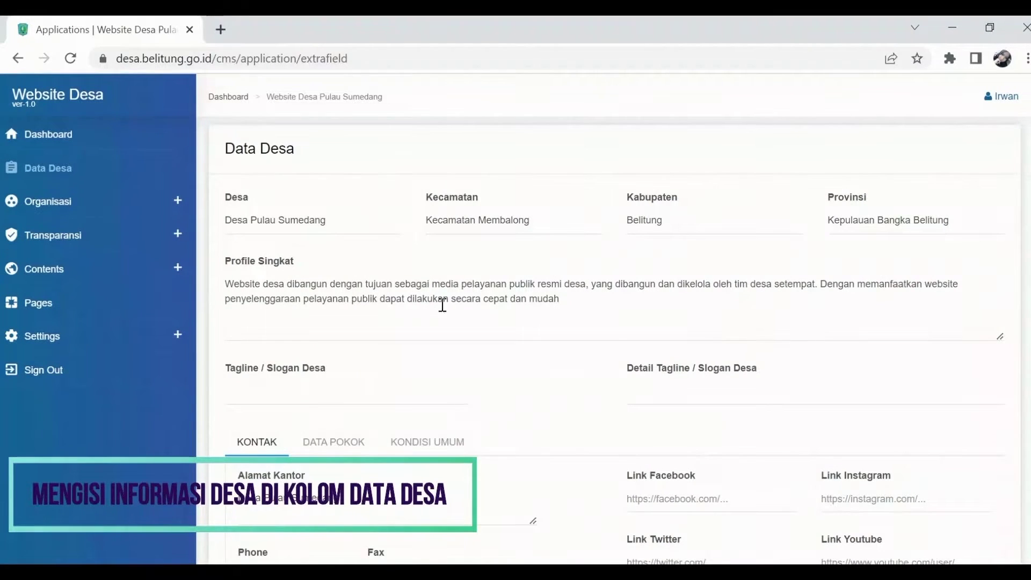
Step: Go through the tagline and Kontak fields of the Data Desa form and save the village data
scroll(442, 304, "down", 3)
left_click(288, 238)
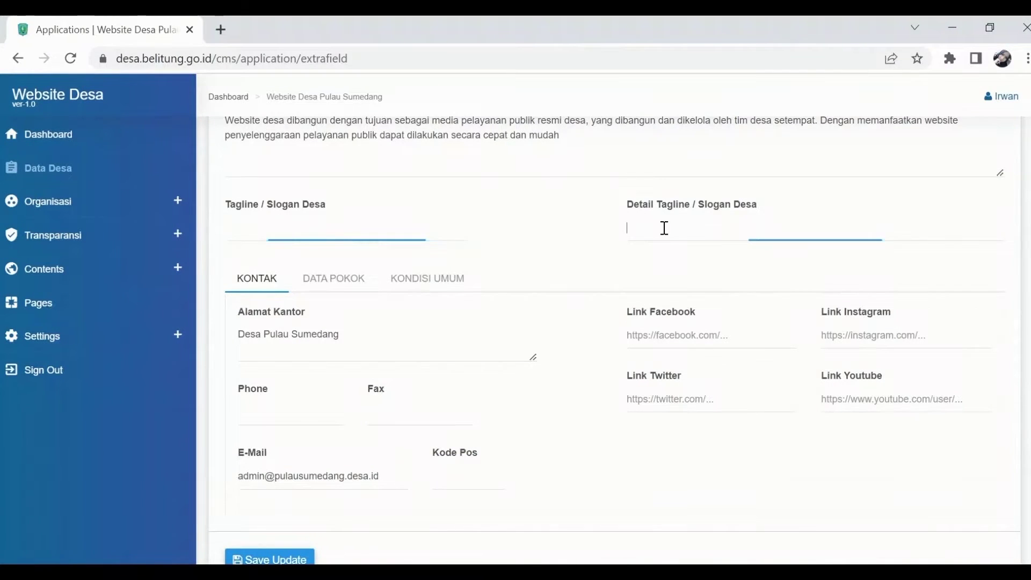
scroll(311, 334, "down", 1)
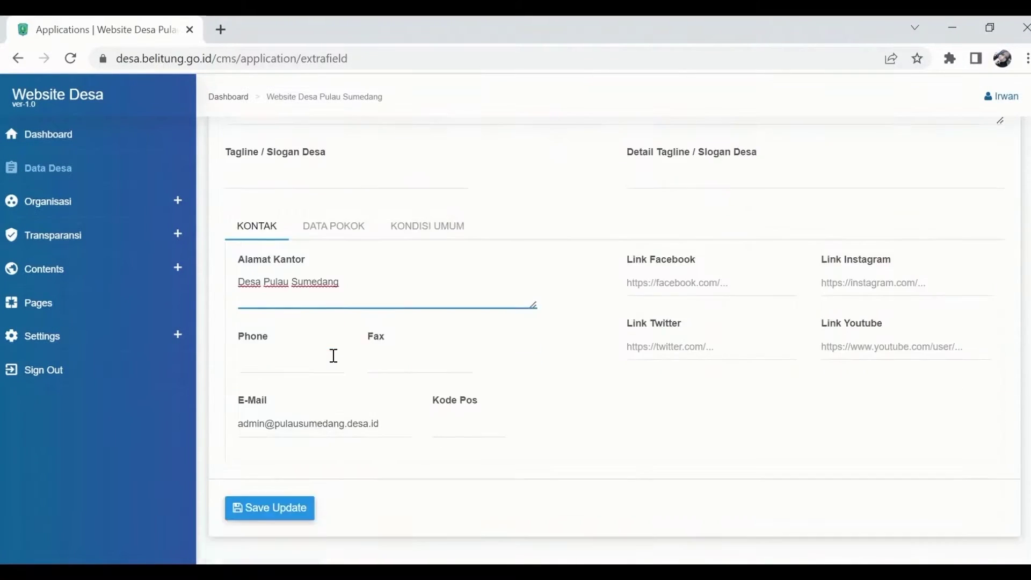
left_click(301, 362)
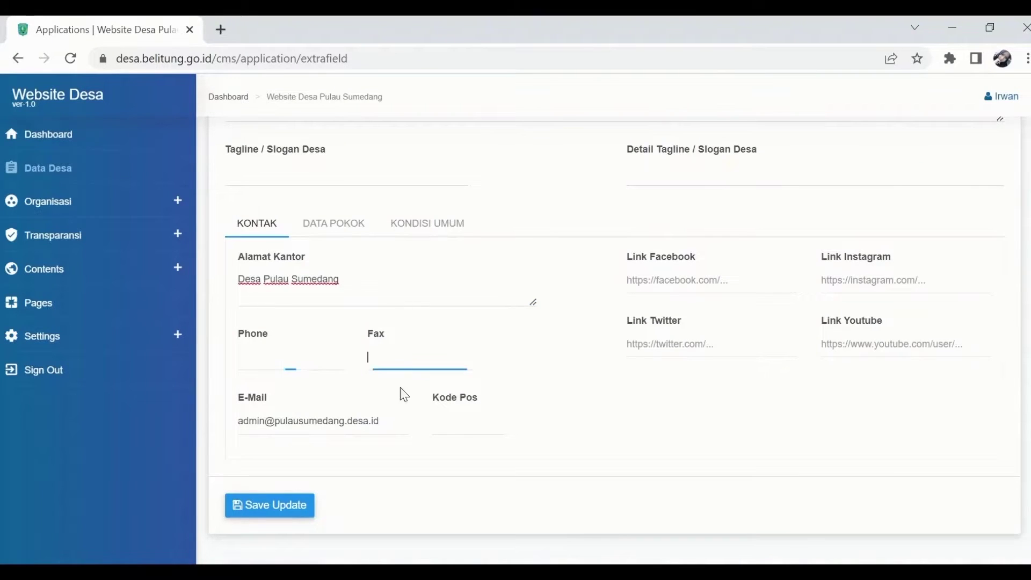
left_click(407, 430)
left_click(454, 430)
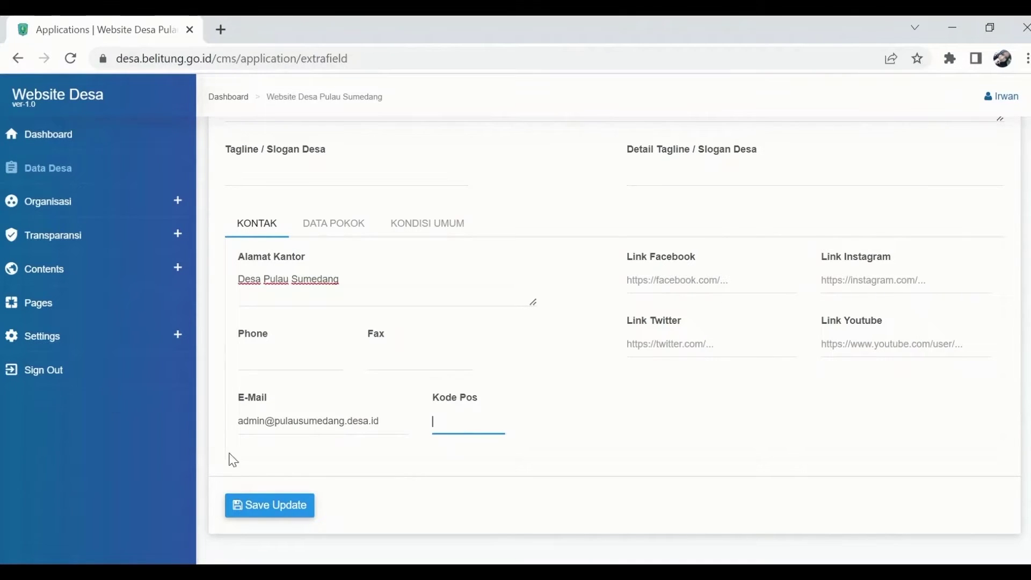
scroll(314, 268, "up", 4)
scroll(317, 271, "down", 4)
left_click(258, 517)
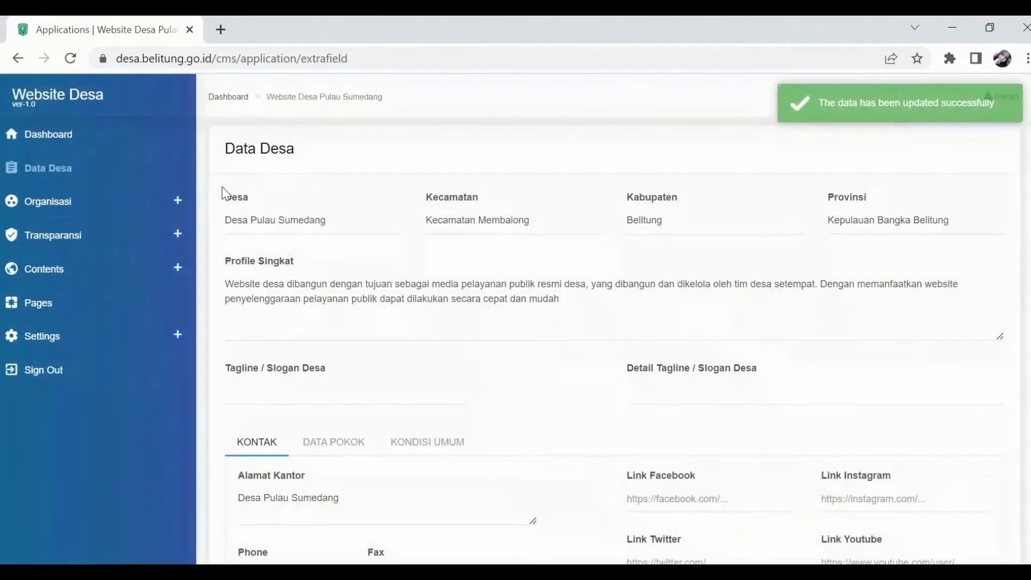
Step: Check which official is assigned to the KEPALA DESA position in Struktur Organisasi
left_click(66, 207)
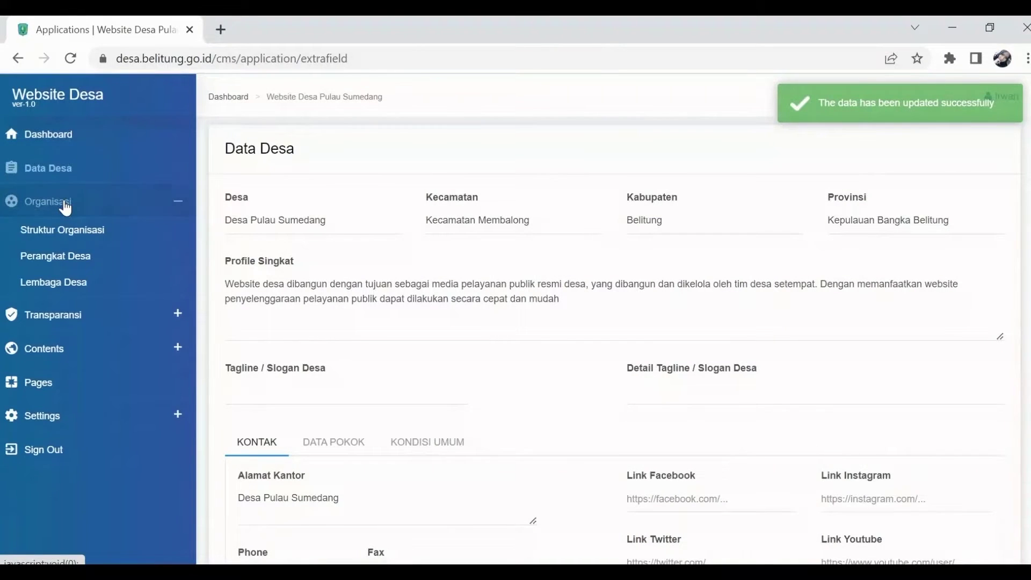
left_click(75, 230)
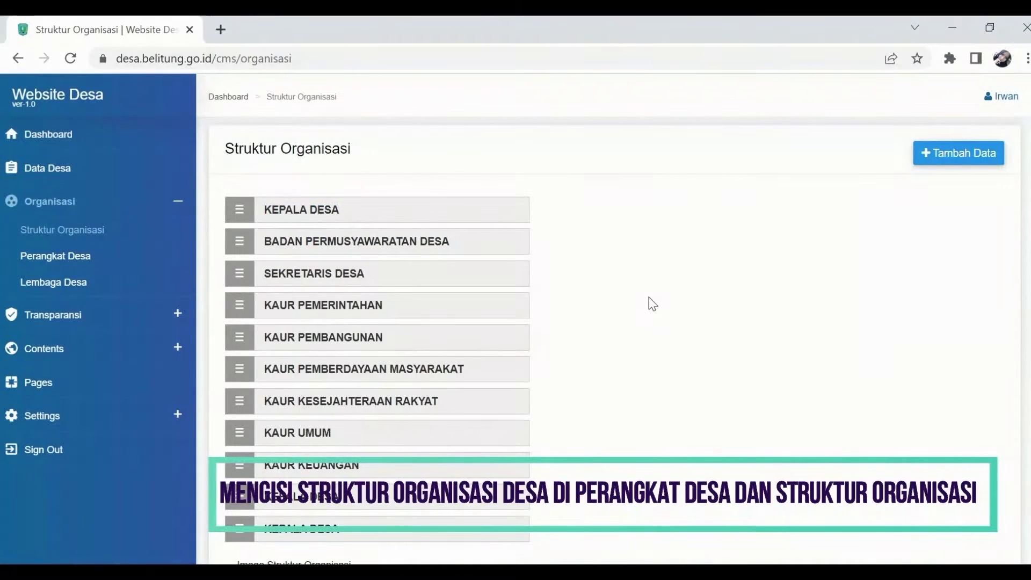
scroll(673, 248, "down", 5)
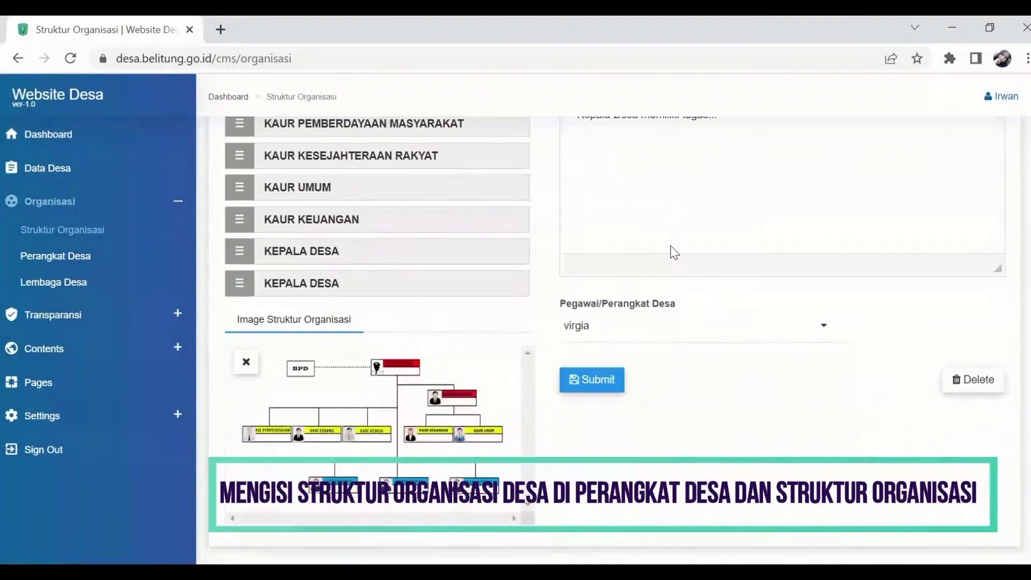
scroll(672, 246, "up", 2)
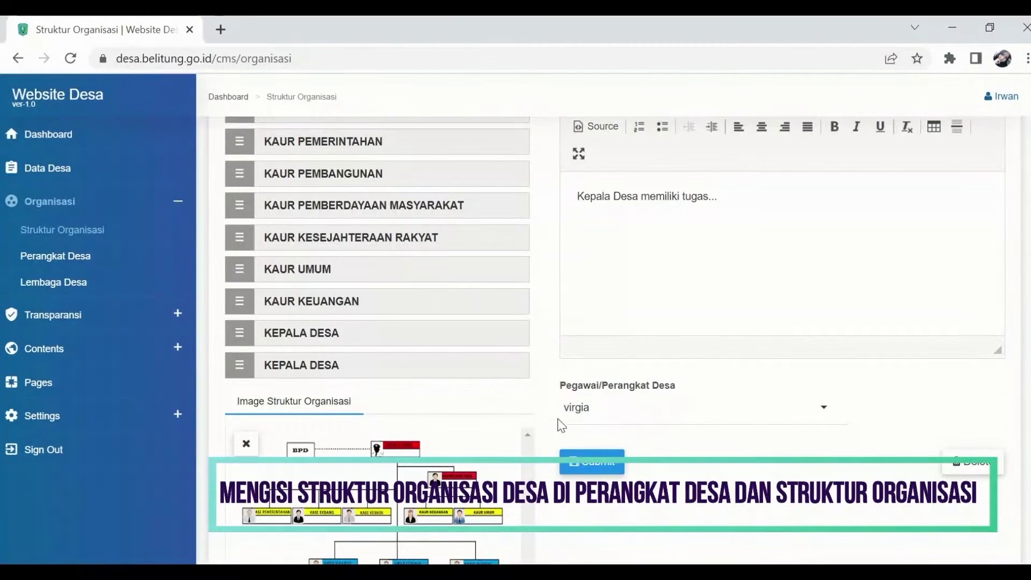
left_click(584, 411)
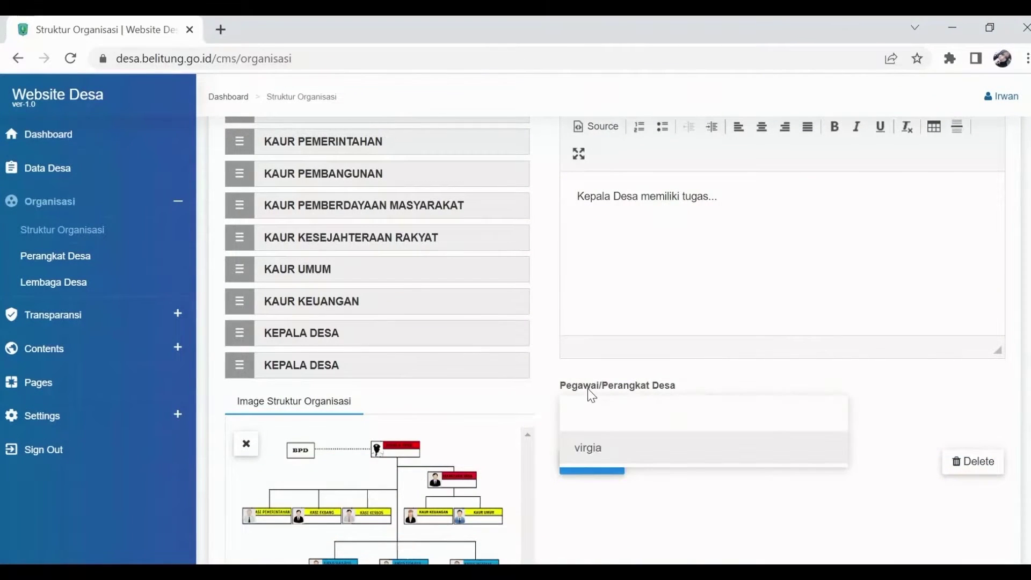
scroll(433, 361, "down", 2)
Step: Delete the existing KEPALA DESA official from Perangkat Desa and confirm the removal
left_click(117, 260)
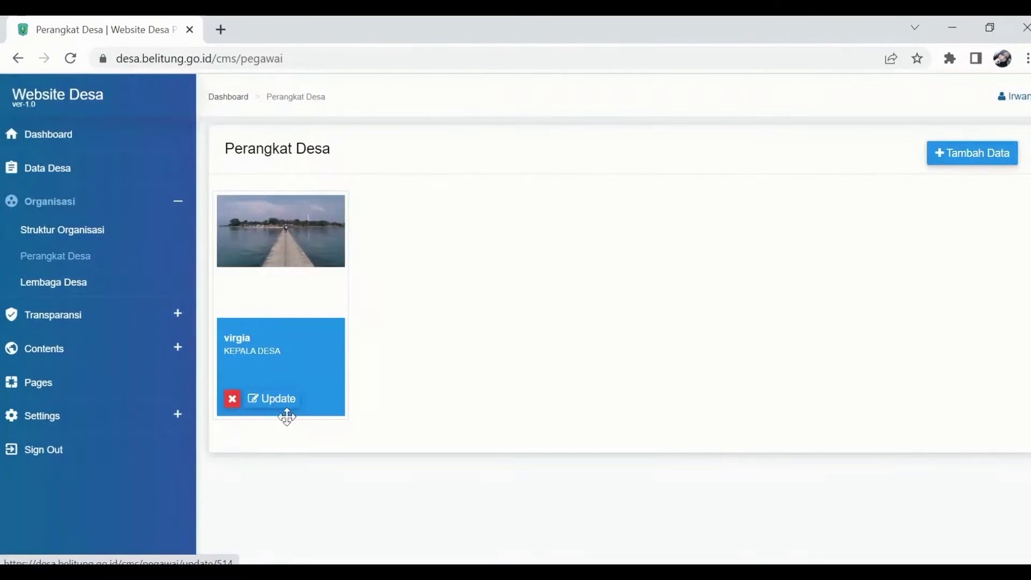
left_click(232, 399)
left_click(512, 422)
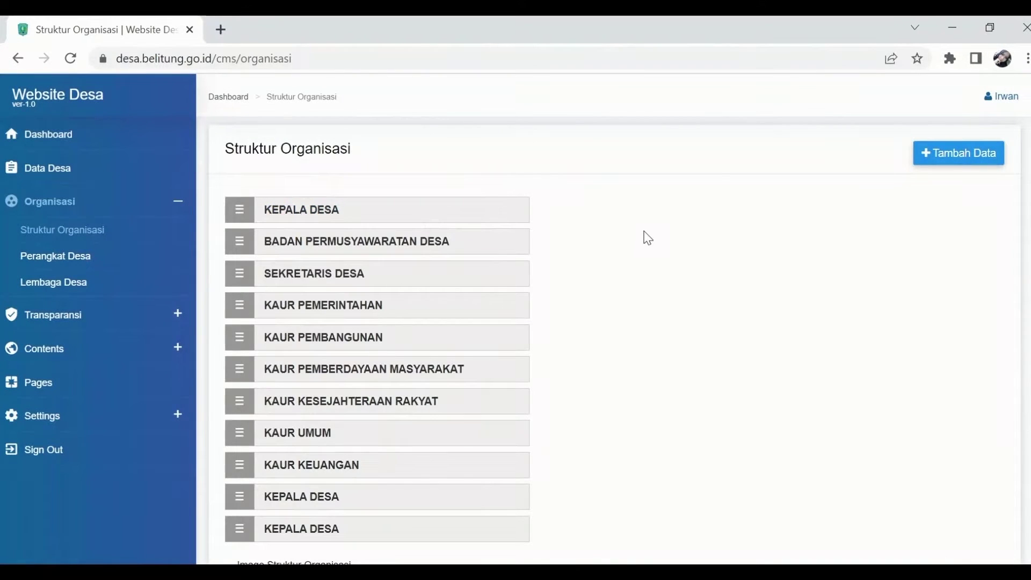
Step: Inspect the Pegawai/Perangkat Desa choices for the first KEPALA DESA position in Struktur Organisasi
left_click(310, 209)
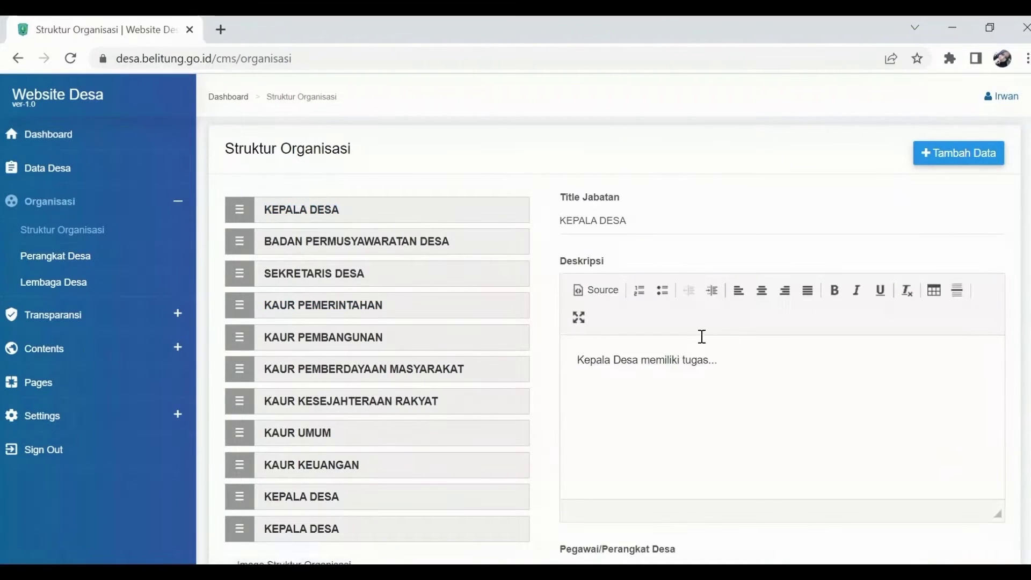
scroll(698, 338, "down", 5)
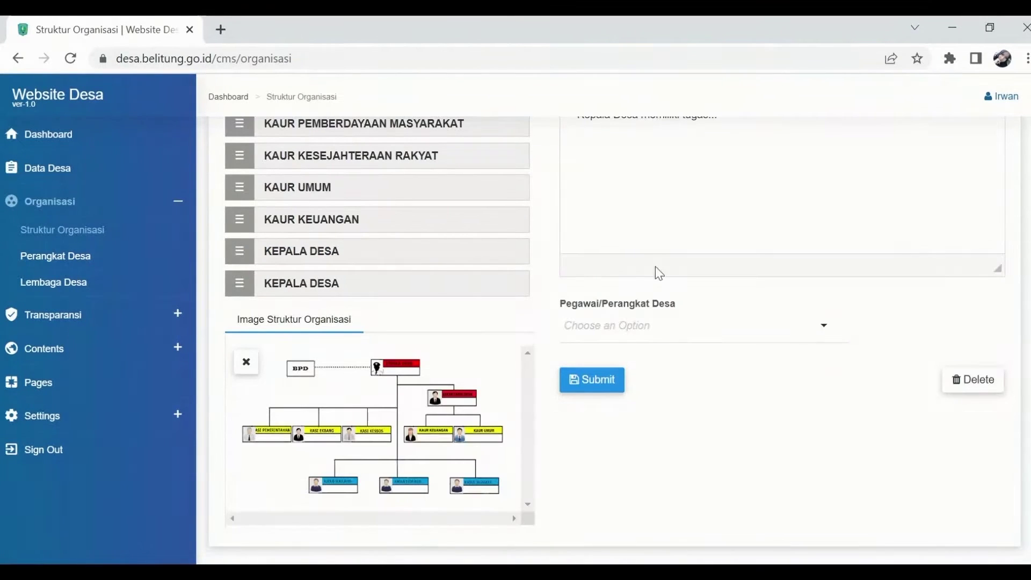
left_click(674, 332)
scroll(622, 371, "up", 8)
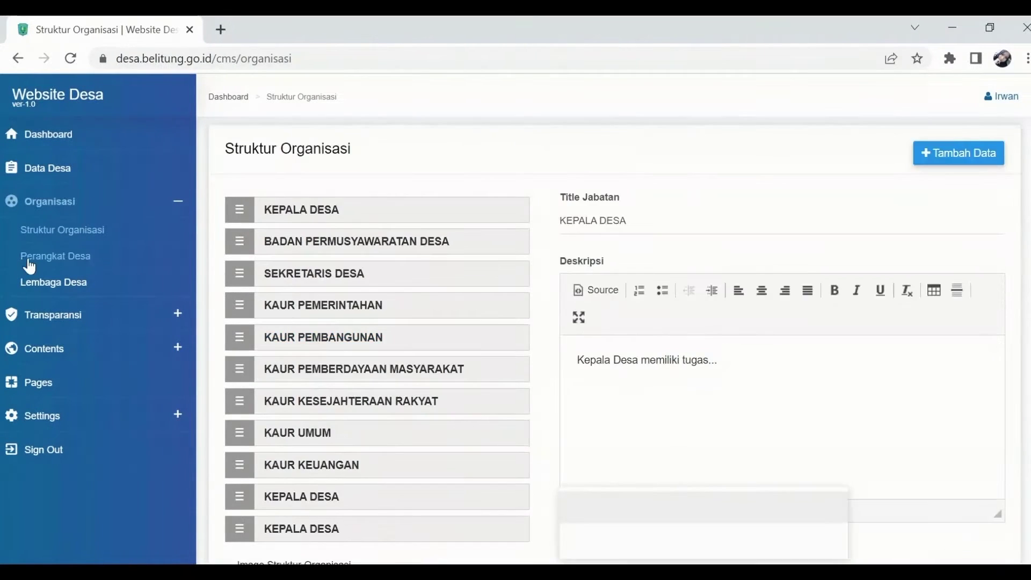
Step: Create a new Perangkat Desa record and enter the official's name and NIP
left_click(36, 262)
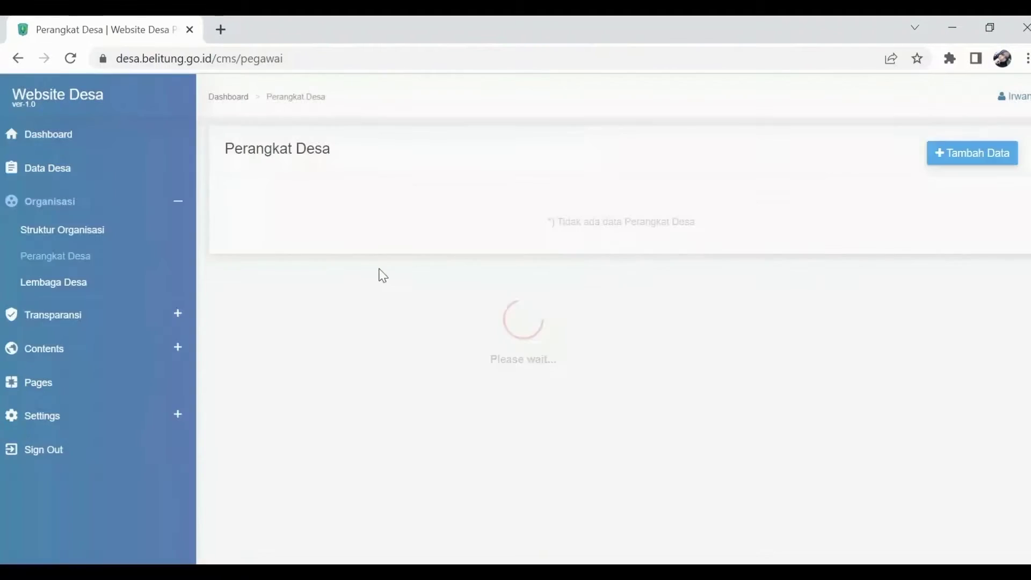
left_click(955, 160)
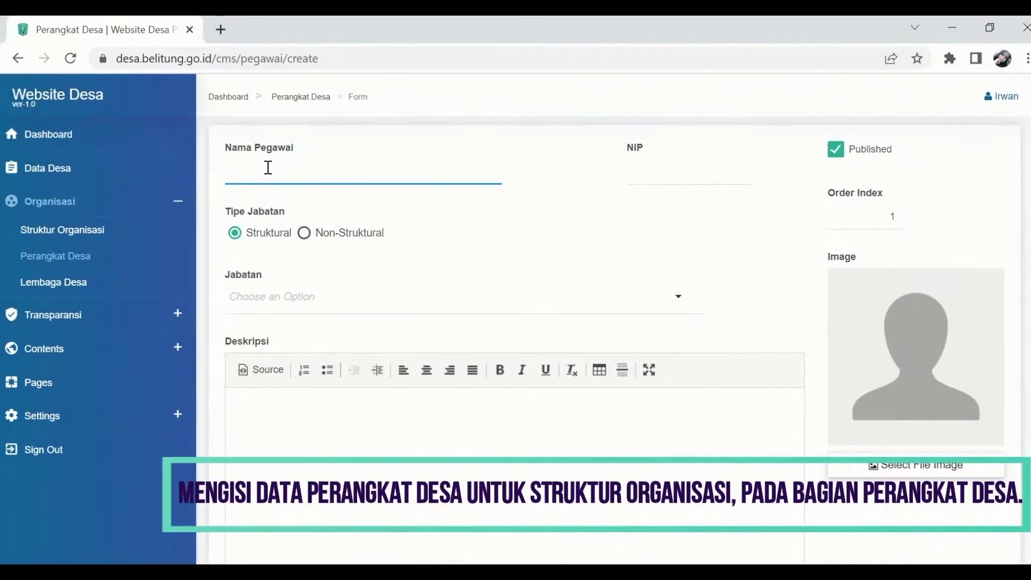
type("Gia")
left_click(695, 171)
left_click(704, 211)
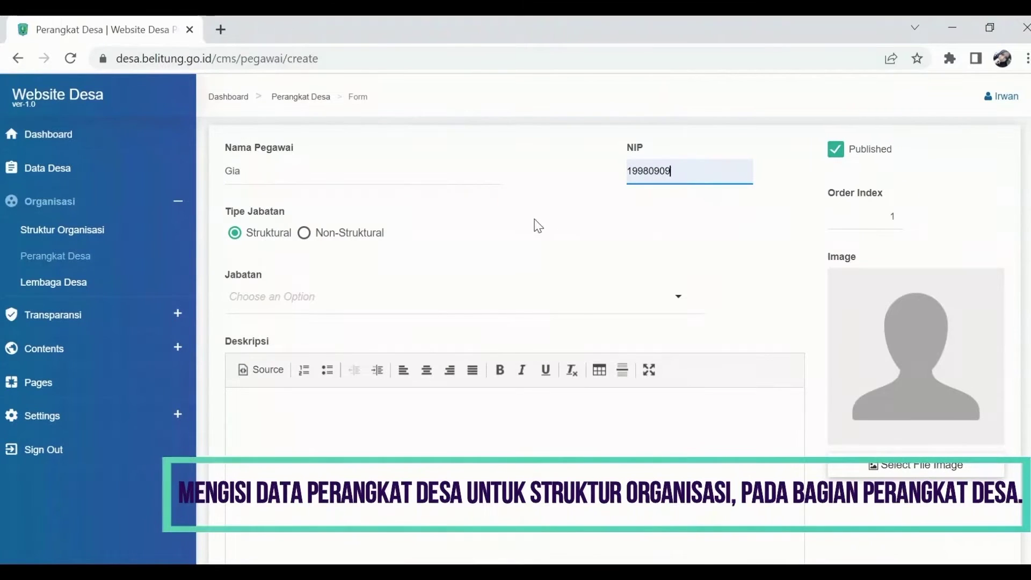
Step: Set the official's Jabatan to KEPALA DESA and enter the description "Kepala desa mempunyai tugas.."
left_click(244, 301)
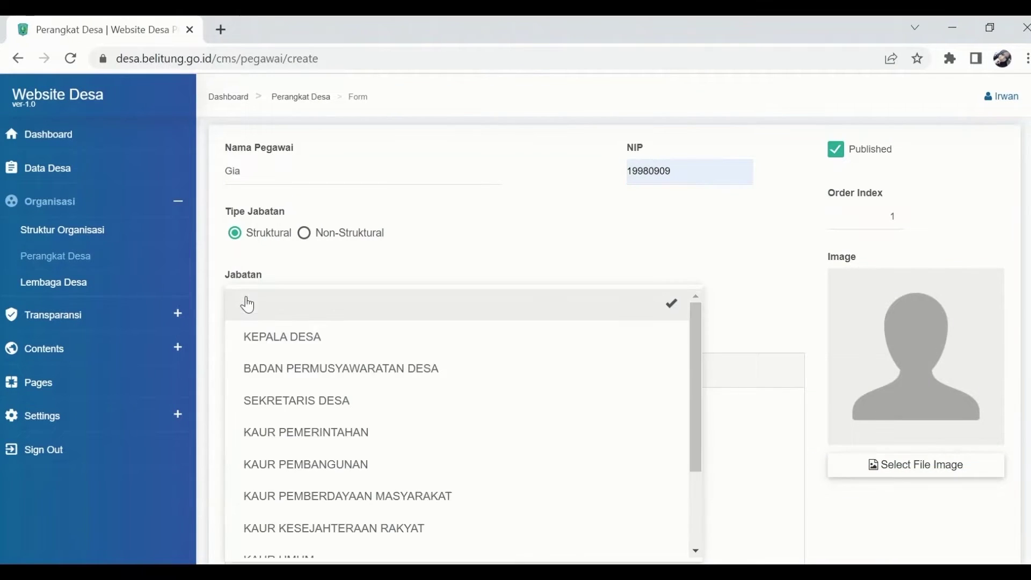
left_click(311, 345)
scroll(327, 337, "down", 3)
left_click(297, 260)
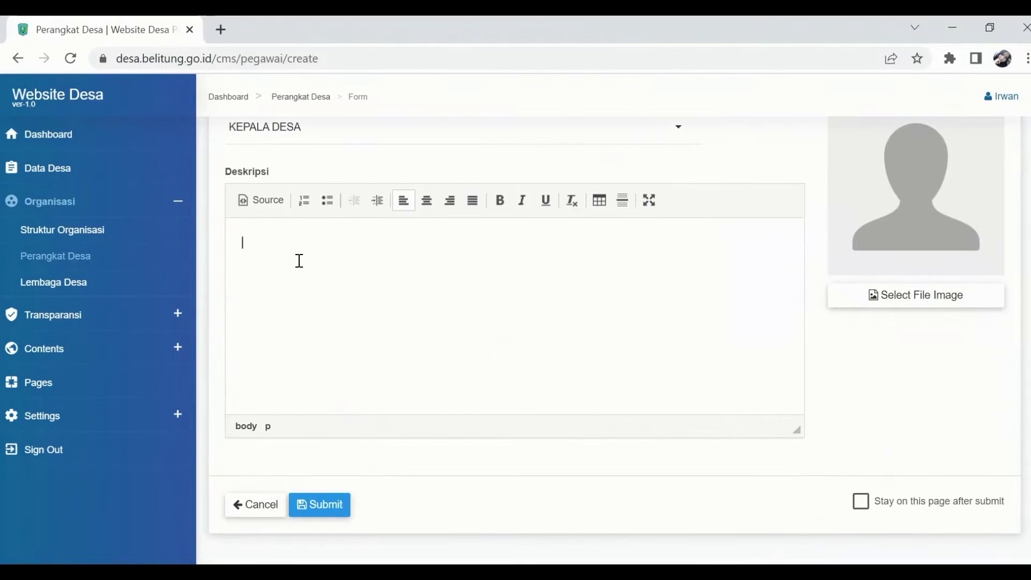
type("K")
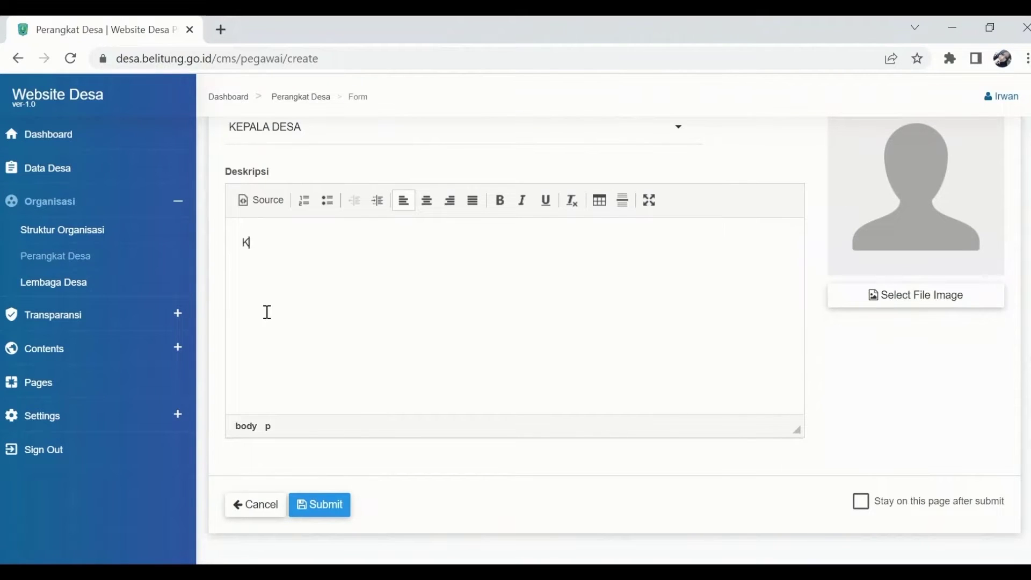
type("epala desa mempunya")
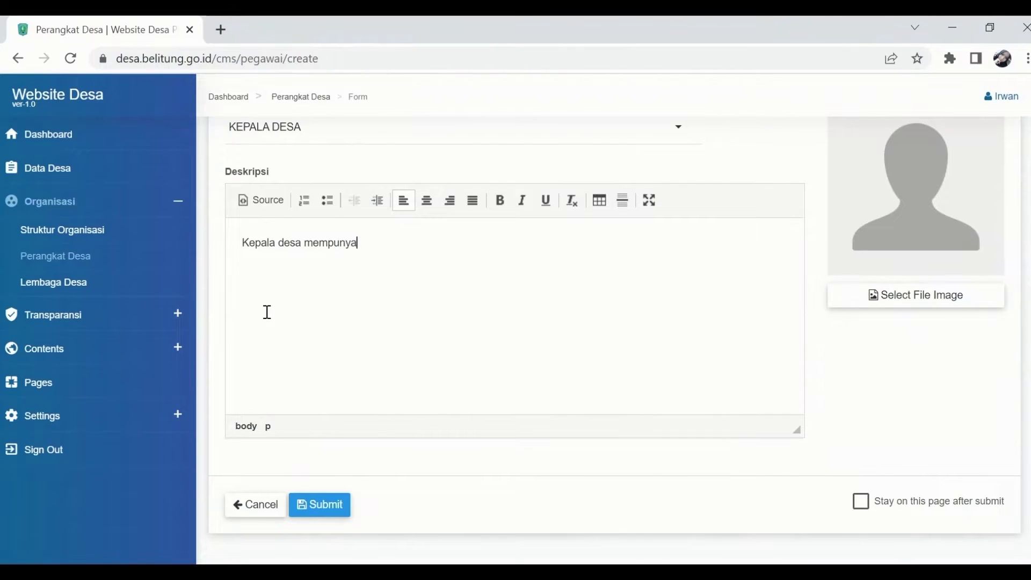
type("i tugas.")
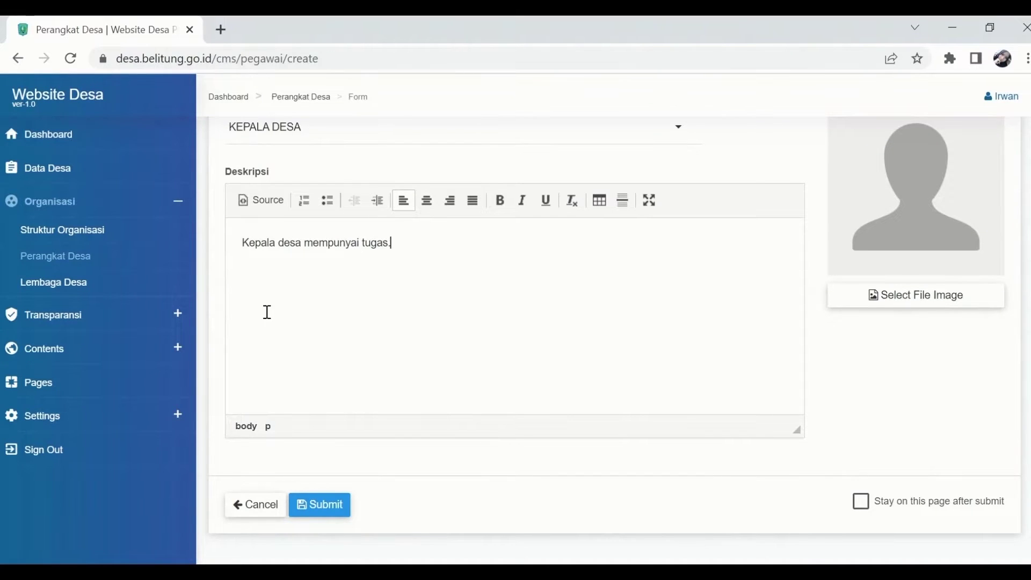
type(".")
Step: Upload WhatsApp-Image-2022-09-02-at-13.11.46.jpeg from the berahlak kominfo folder in Documents to the site's main file folder
left_click(881, 295)
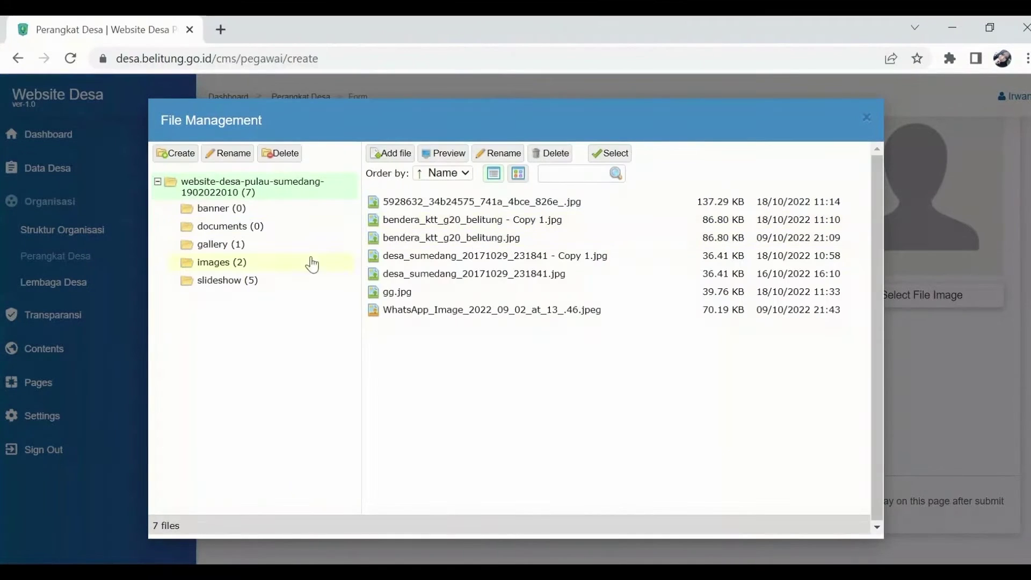
left_click(390, 153)
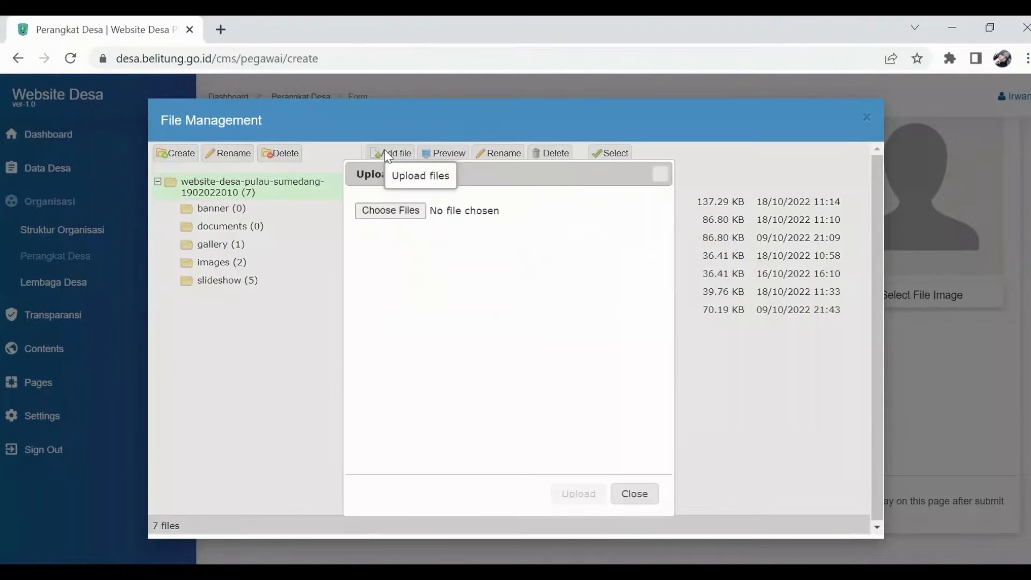
left_click(386, 213)
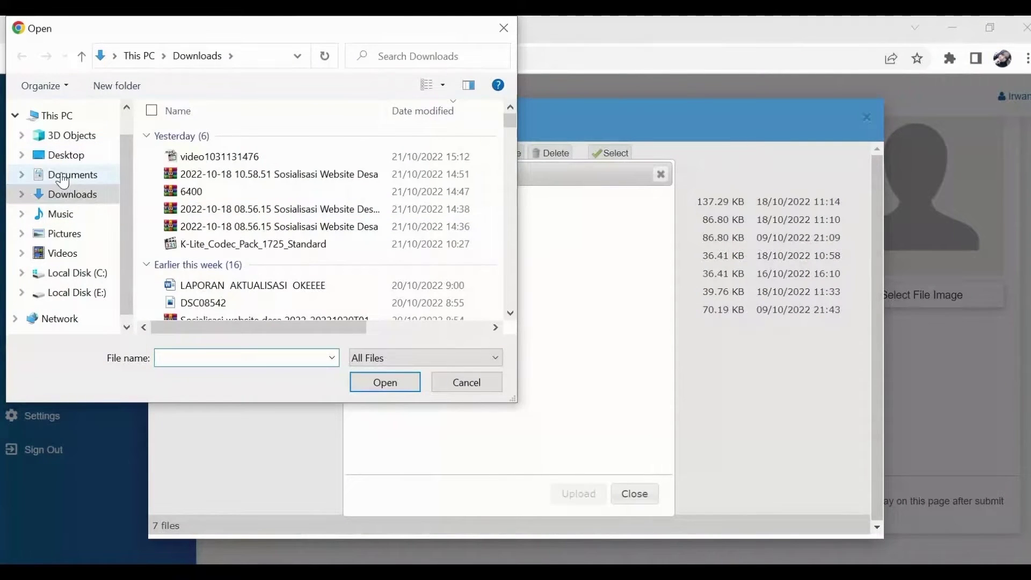
left_click(59, 175)
left_click(196, 142)
double_click(197, 141)
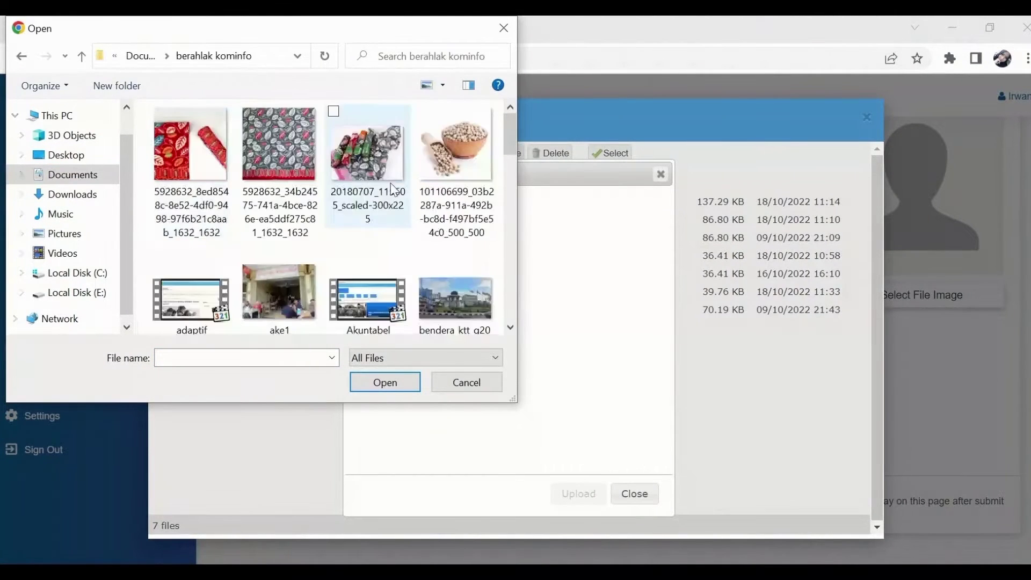
scroll(392, 191, "down", 2)
scroll(349, 188, "up", 2)
scroll(334, 201, "down", 10)
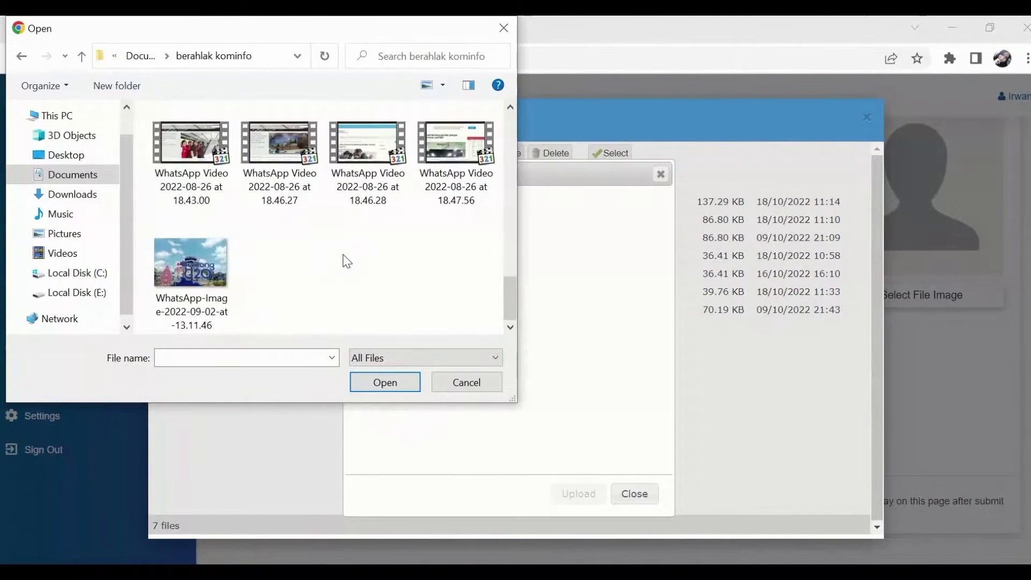
left_click(218, 266)
left_click(386, 382)
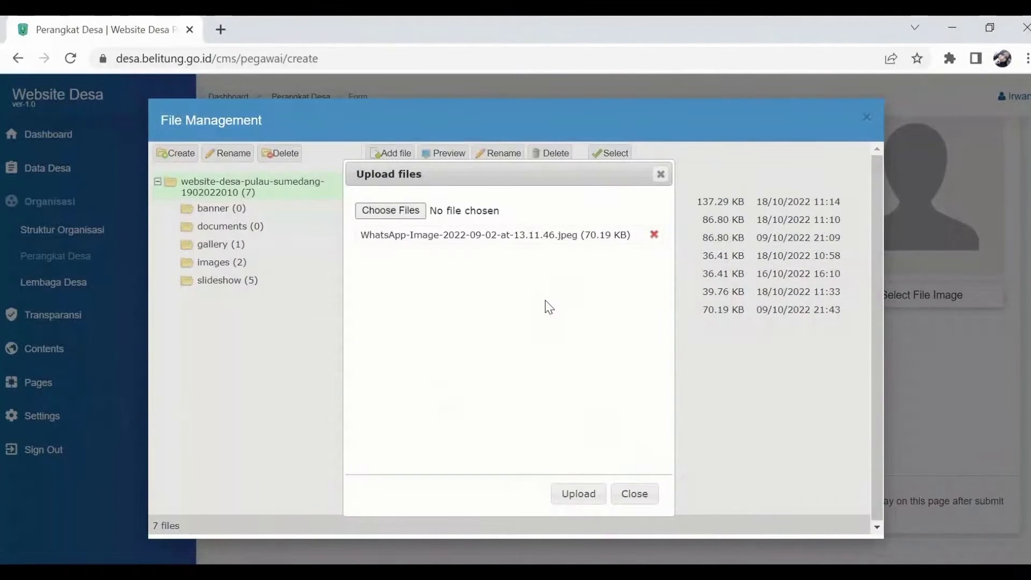
left_click(597, 495)
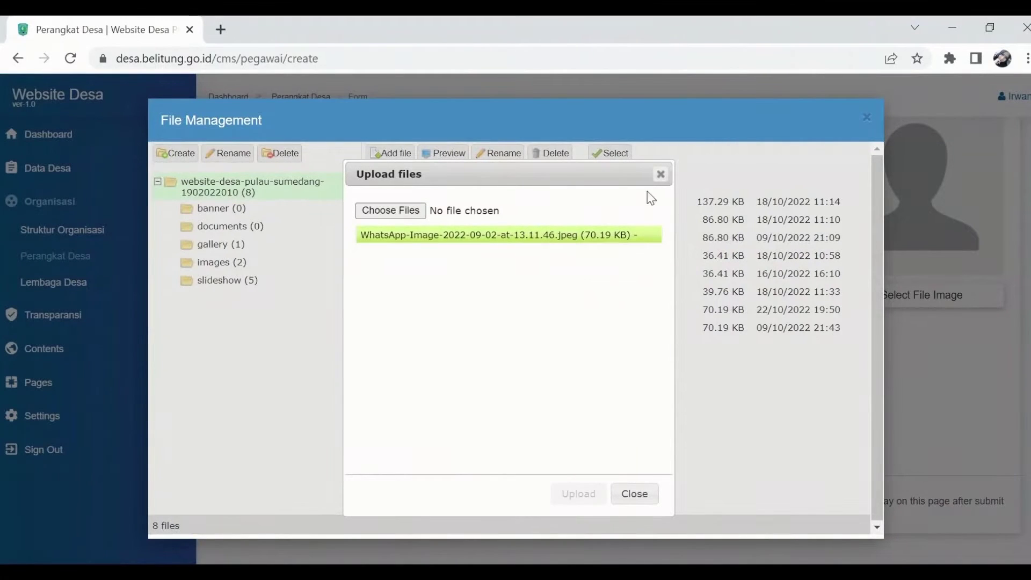
left_click(660, 176)
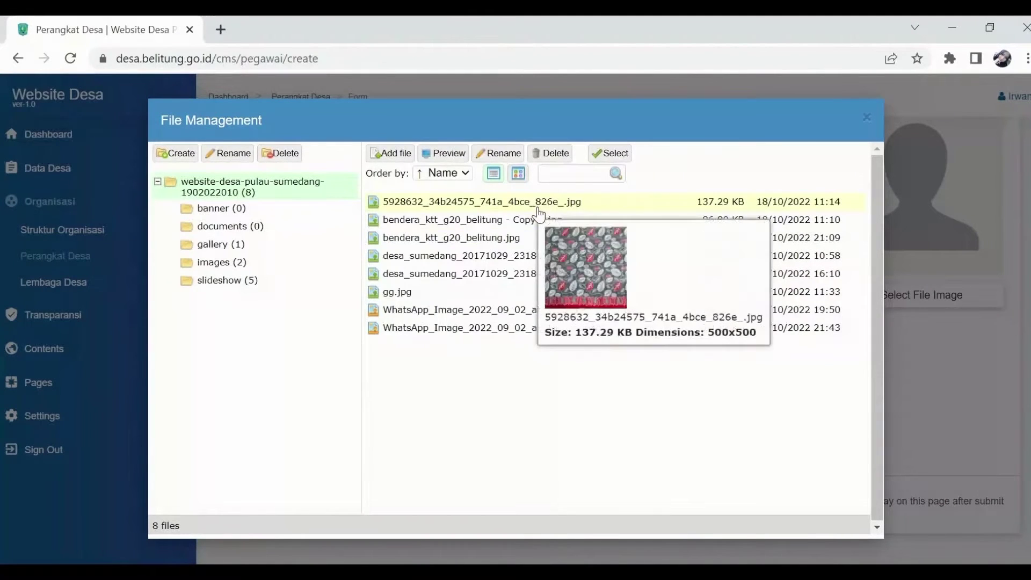
Step: Use bendera_ktt_g20_belitung - Copy 1.jpg as the official's image and submit the Perangkat Desa record
left_click(533, 221)
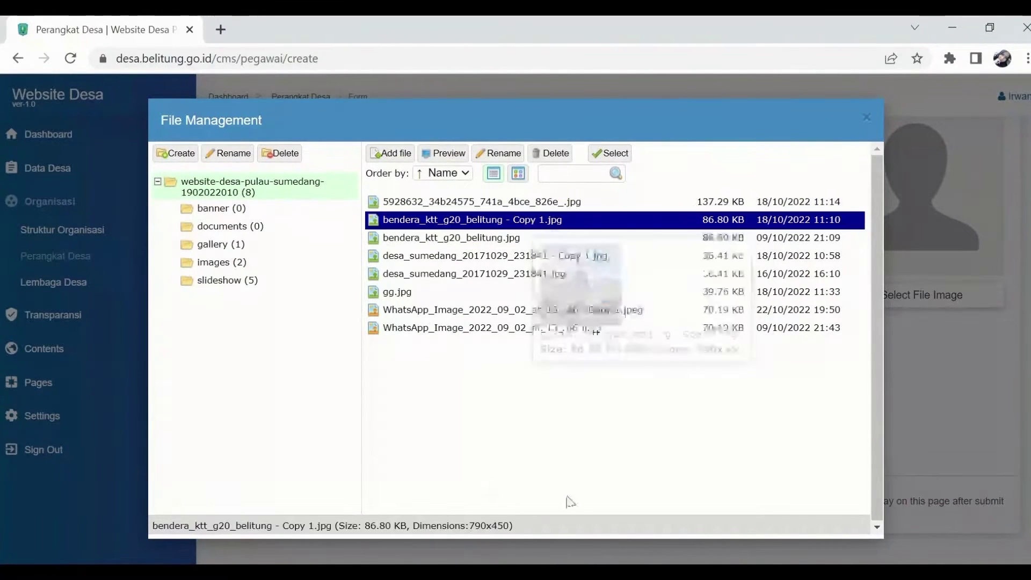
left_click(615, 156)
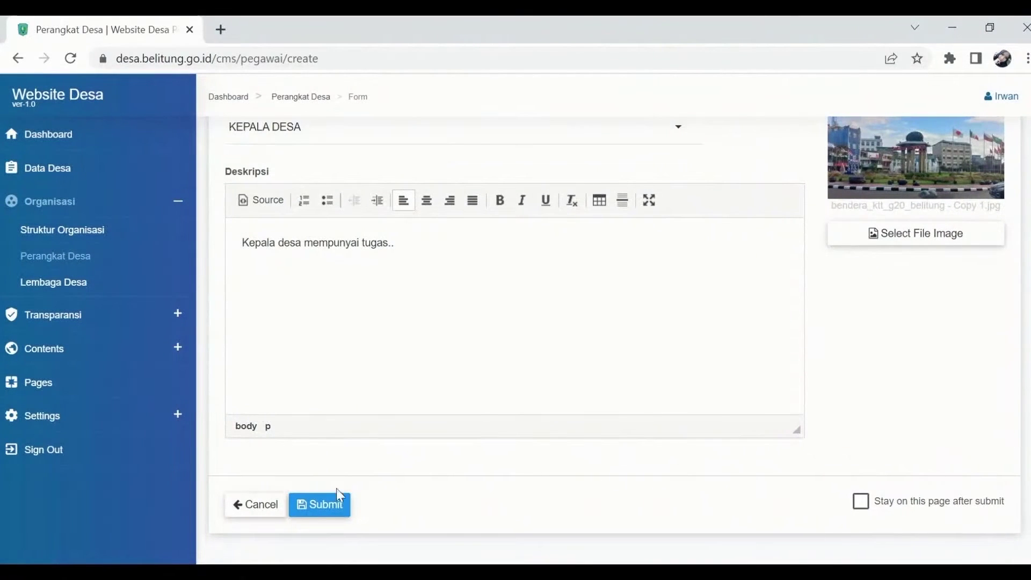
left_click(337, 511)
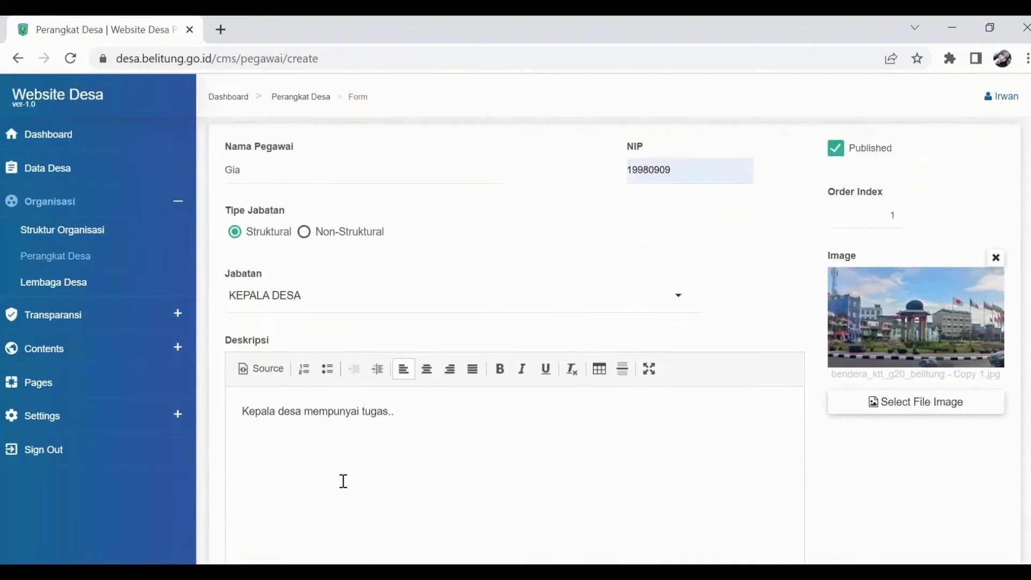
scroll(343, 481, "down", 5)
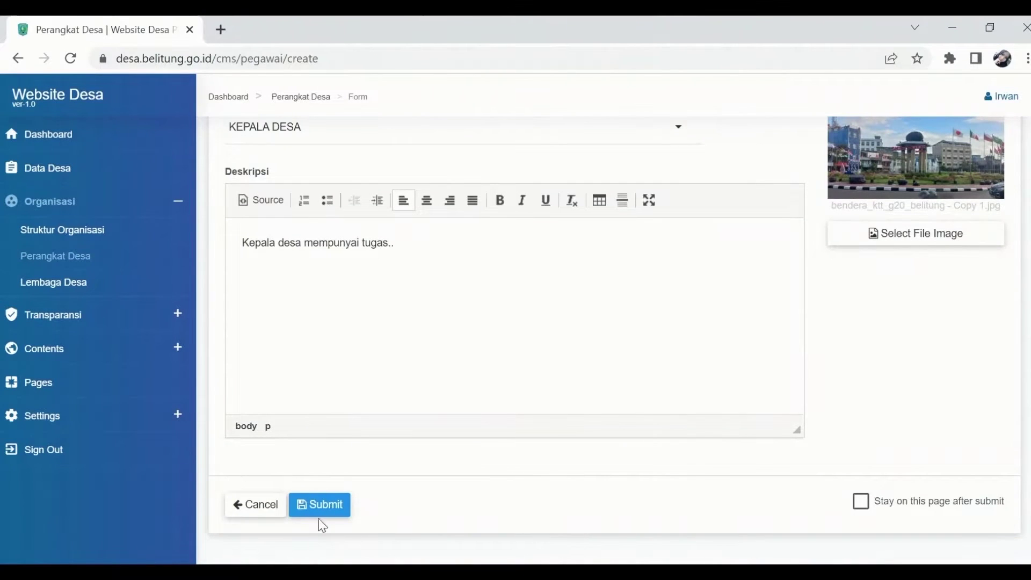
left_click(318, 513)
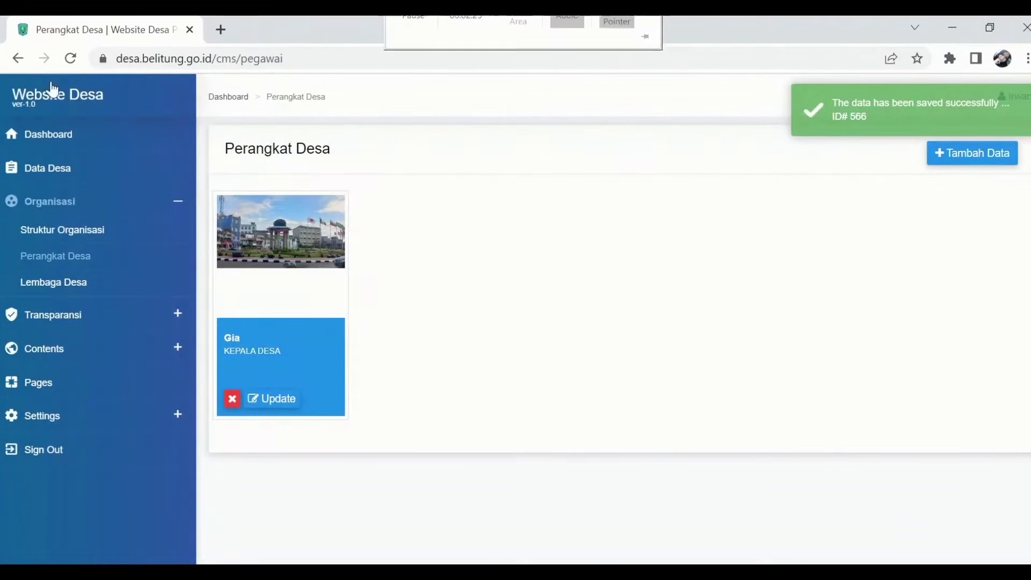
Step: Assign the newly added official as Pegawai/Perangkat Desa of the first KEPALA DESA position in Struktur Organisasi and save it
left_click(82, 230)
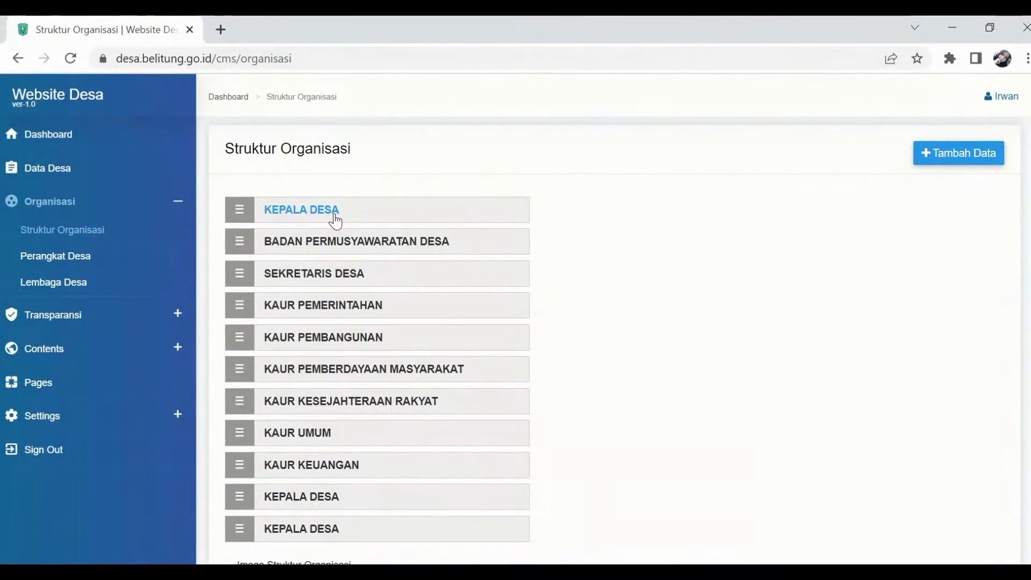
scroll(795, 236, "down", 5)
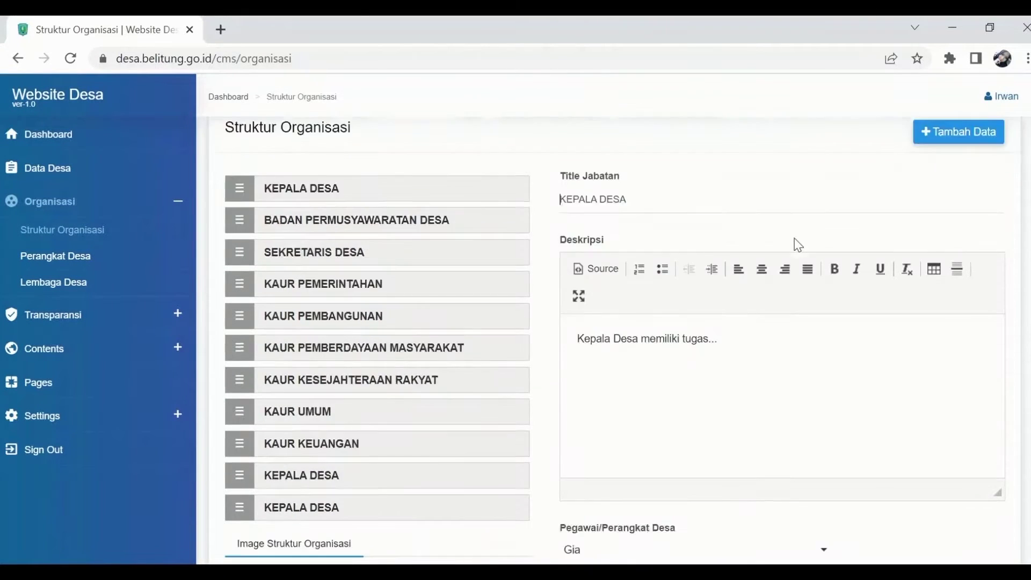
scroll(797, 242, "up", 5)
scroll(798, 245, "down", 5)
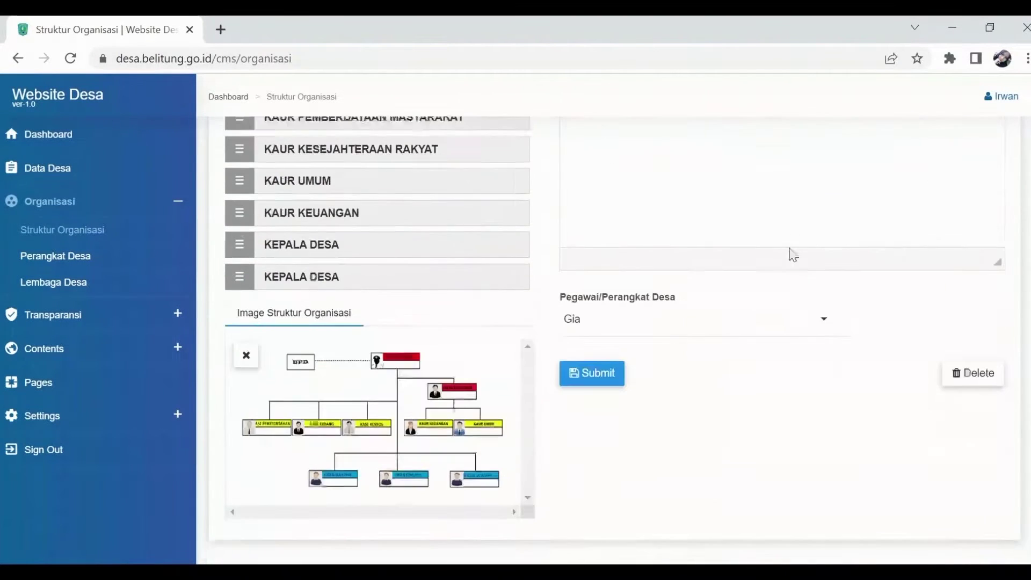
left_click(679, 319)
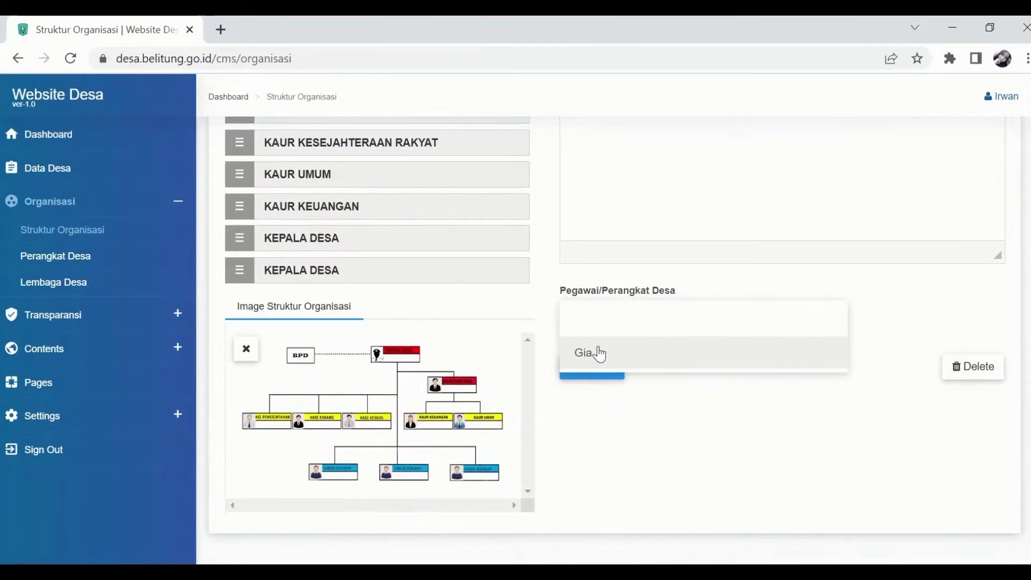
left_click(633, 358)
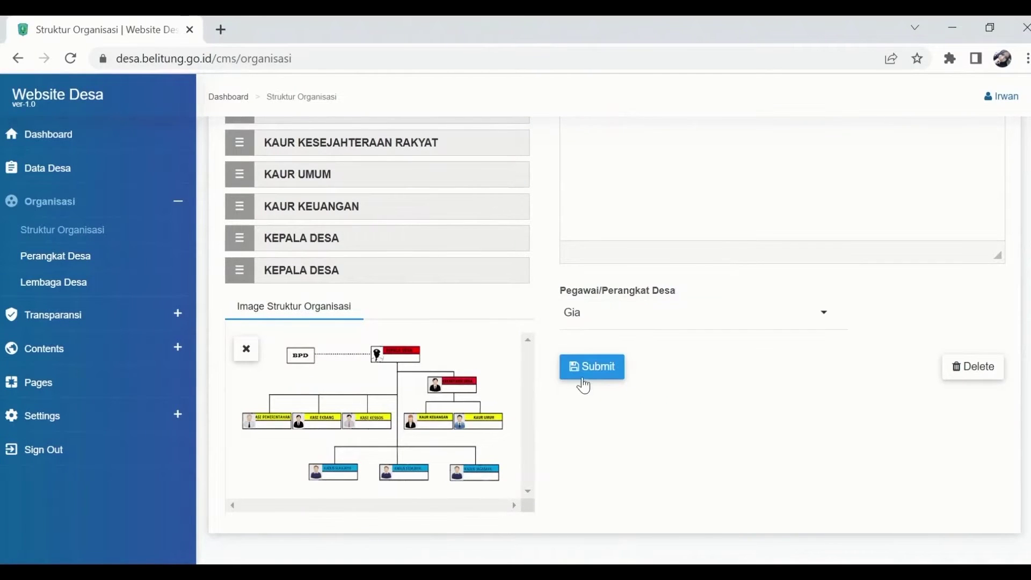
left_click(590, 371)
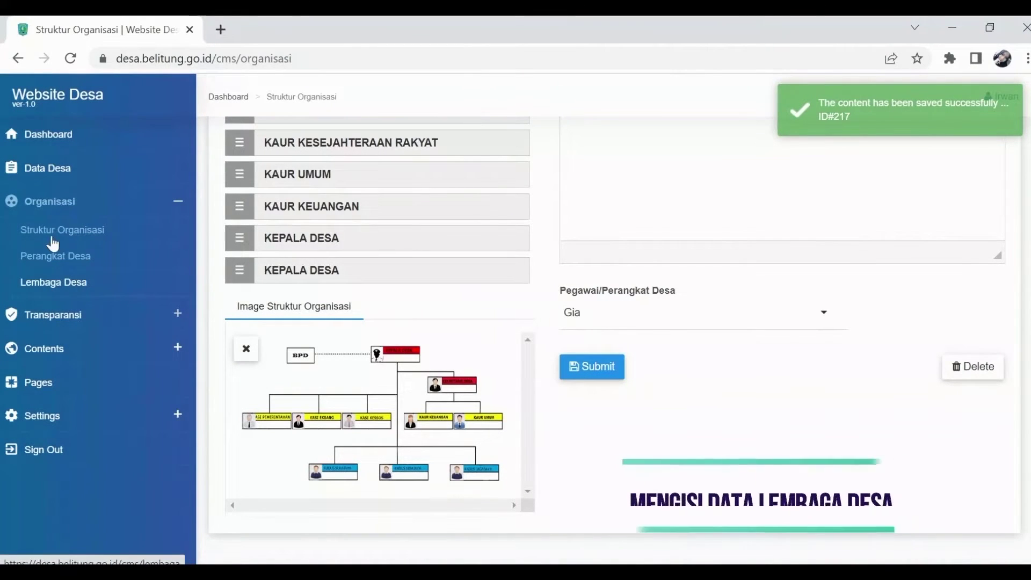
Step: Examine the new Lembaga Desa form, including its Visi Misi, Tugas Pokok & Fungsi, Kepengurusan and Foto Galeri sections and the logo image choices
left_click(54, 283)
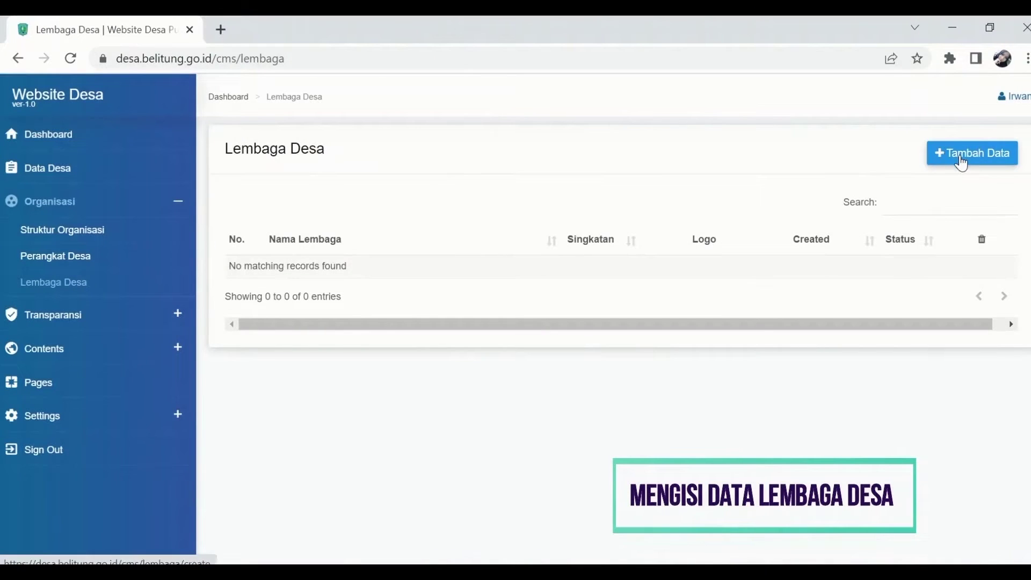
left_click(961, 161)
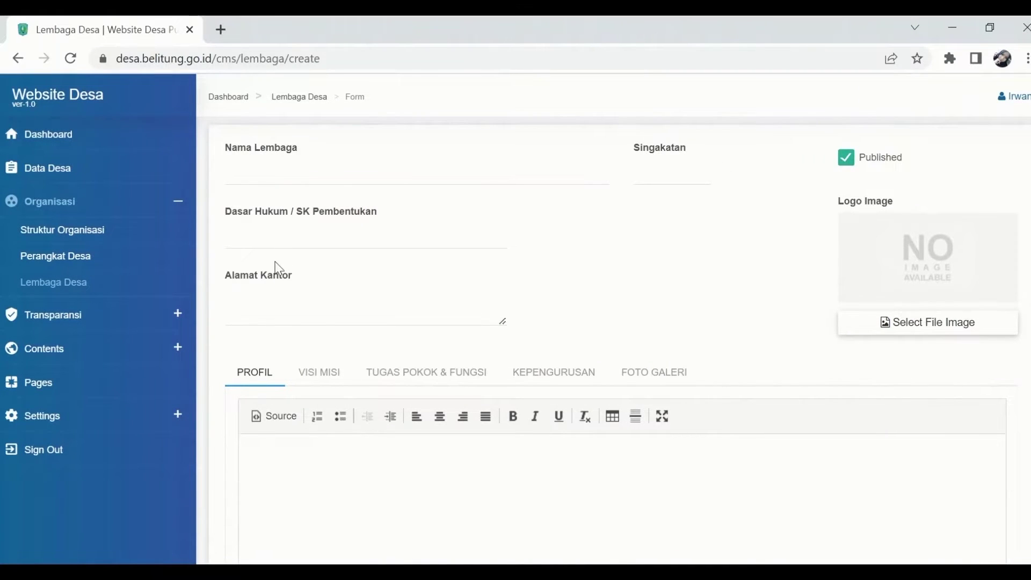
scroll(325, 333, "down", 3)
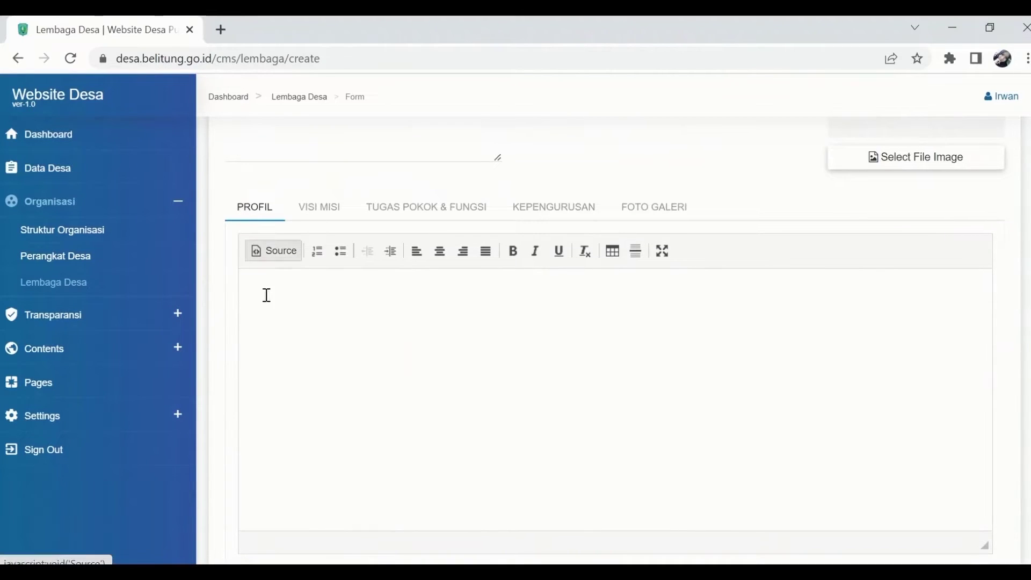
left_click(316, 222)
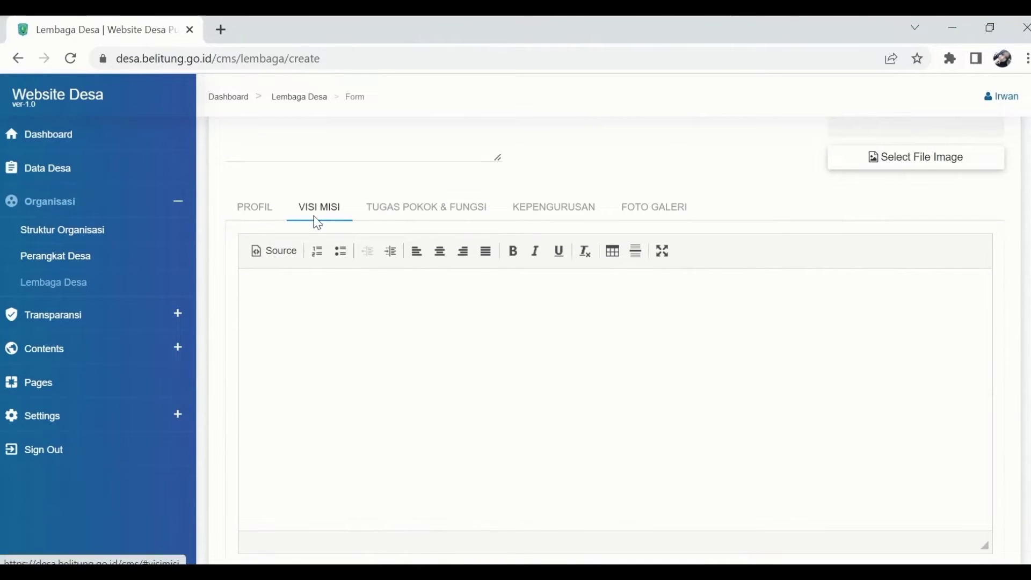
left_click(439, 219)
left_click(542, 215)
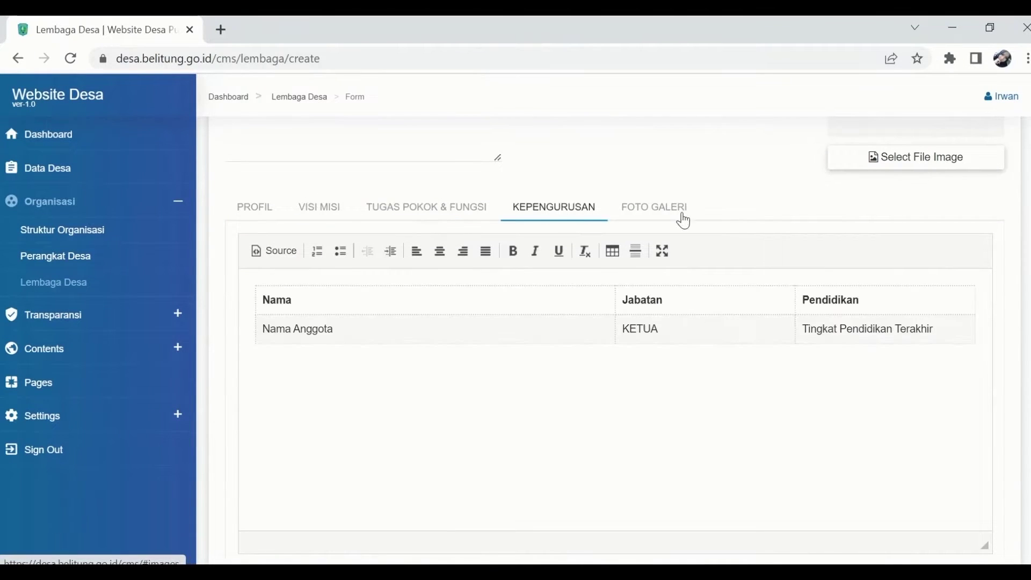
left_click(683, 216)
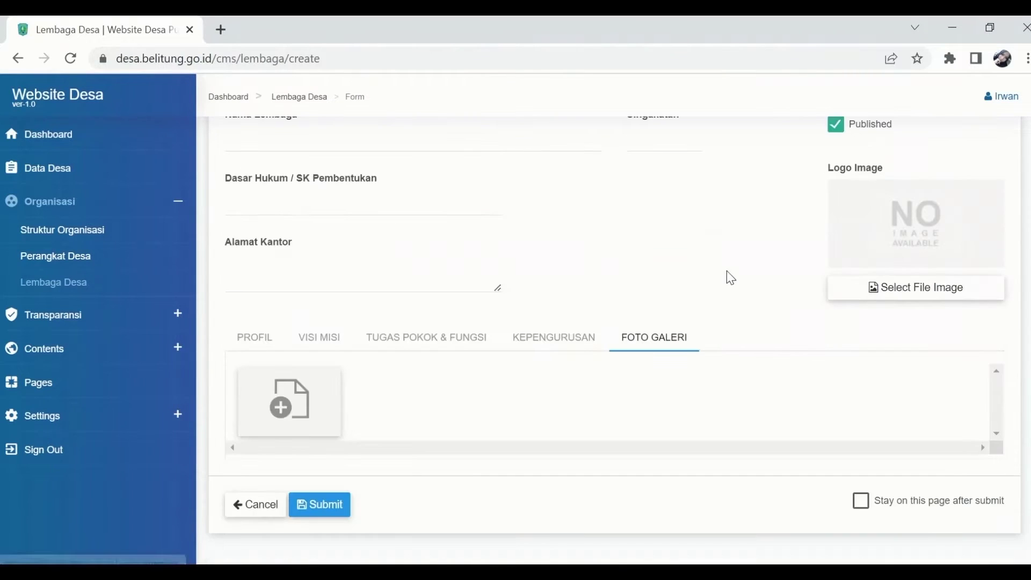
left_click(925, 296)
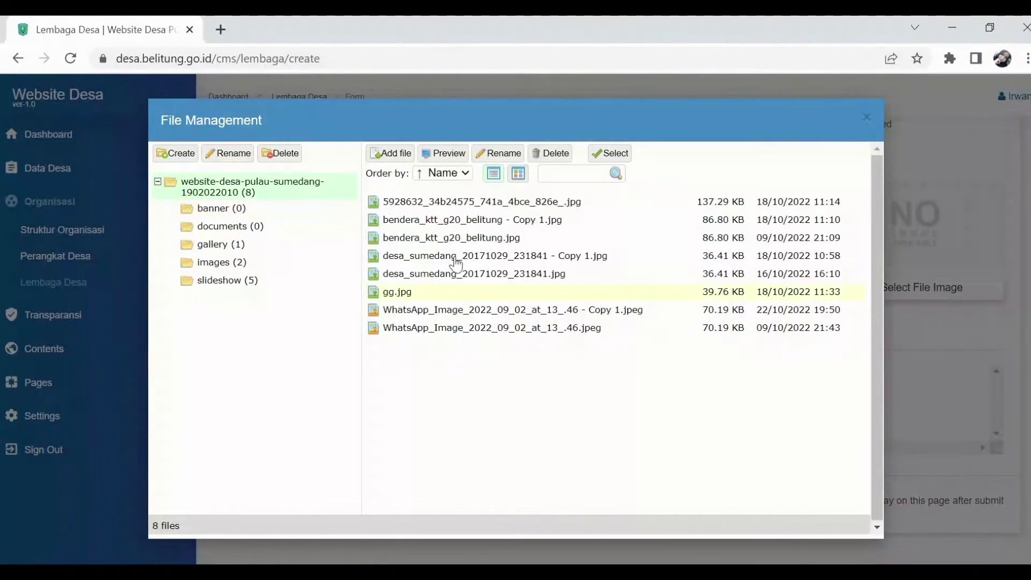
left_click(866, 118)
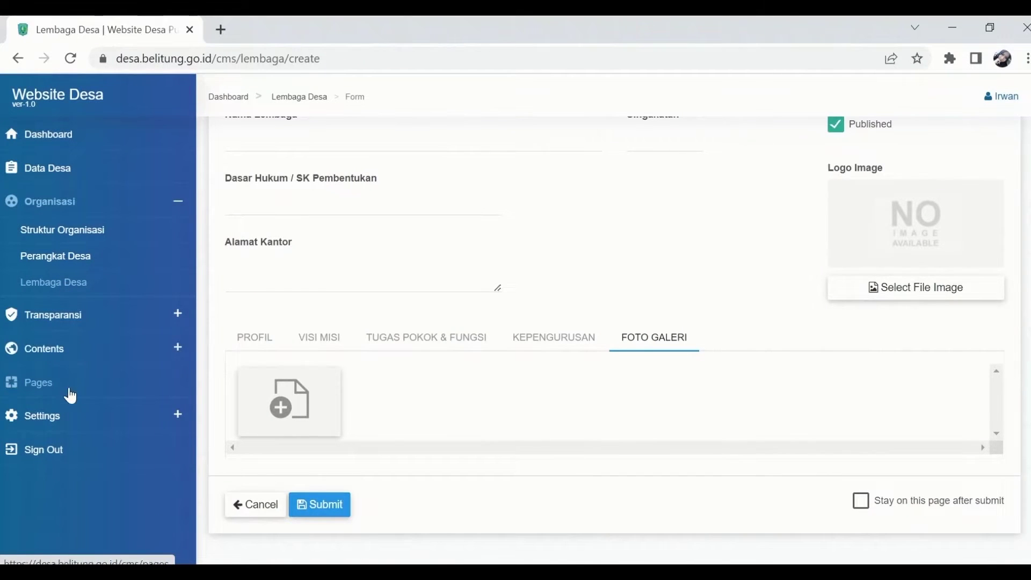
Step: Delete the second slideshow entry, "pulau sumedang", from the website's Slideshow settings
left_click(61, 418)
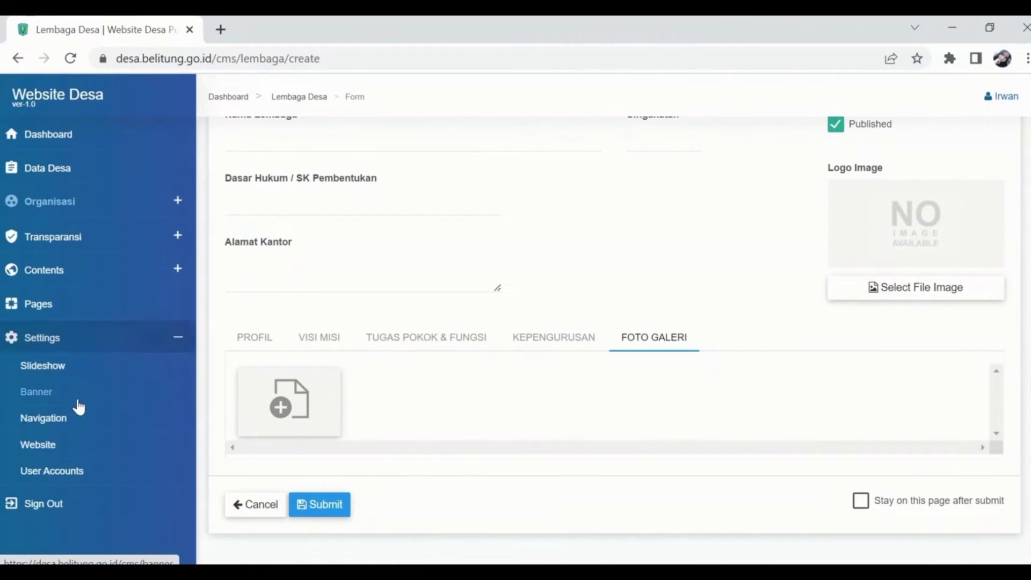
left_click(42, 375)
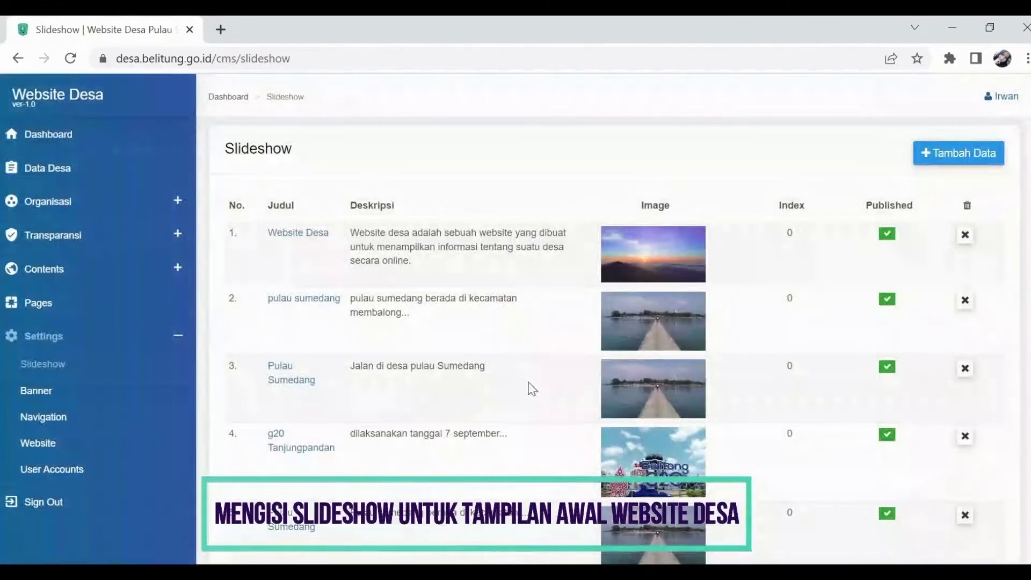
scroll(902, 303, "down", 1)
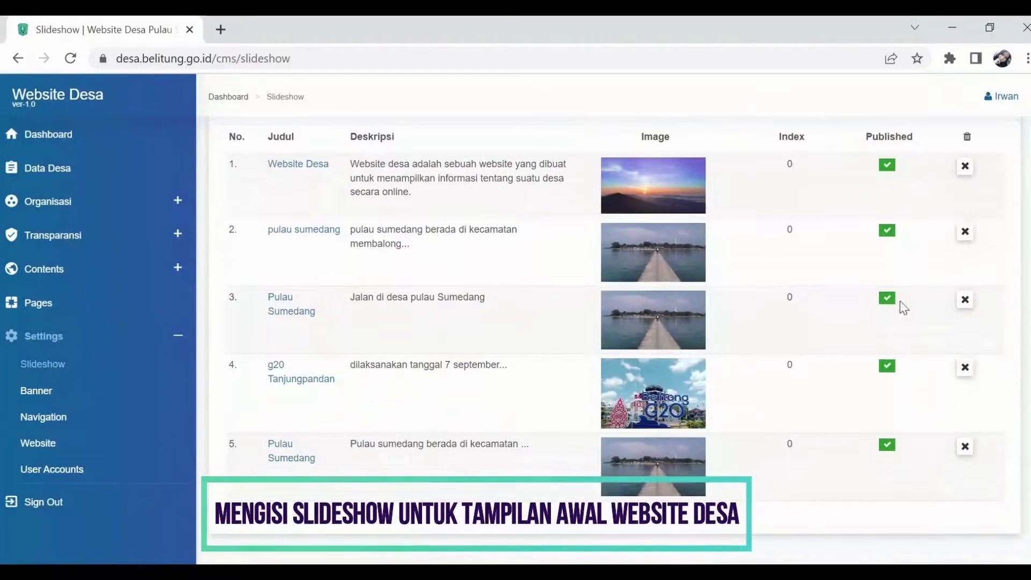
left_click(965, 234)
left_click(555, 420)
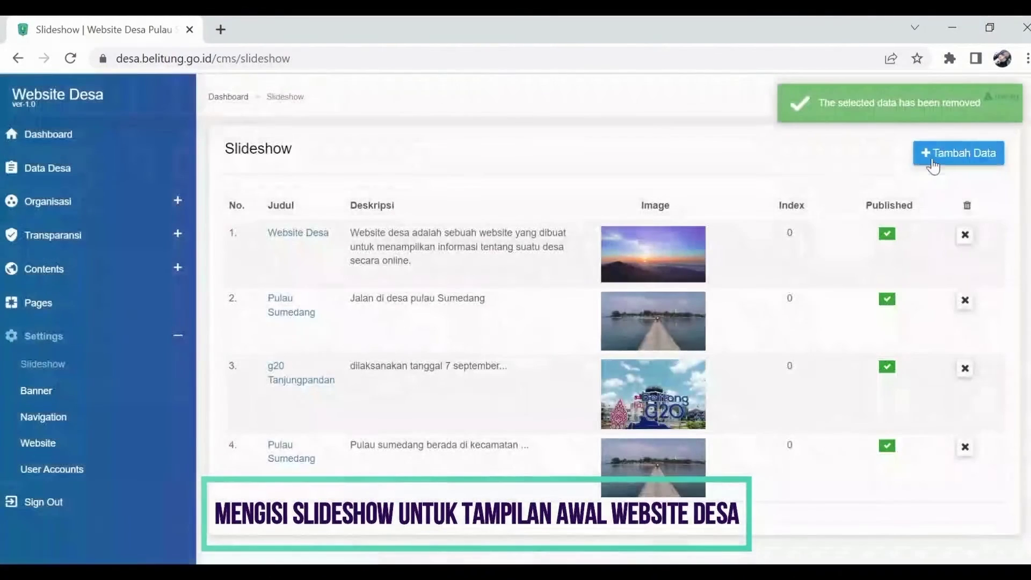
Step: Create a new slideshow entry with the Judul "Pulau Sumedang" and the Deskripsi "Pulau Sumedang merupakan ..."
left_click(933, 156)
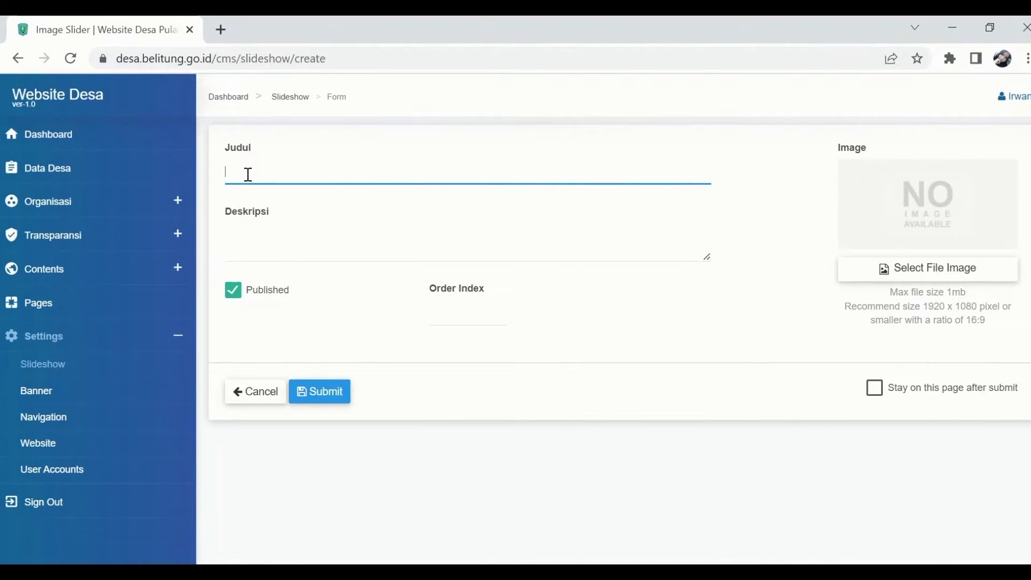
type("u Sumeda")
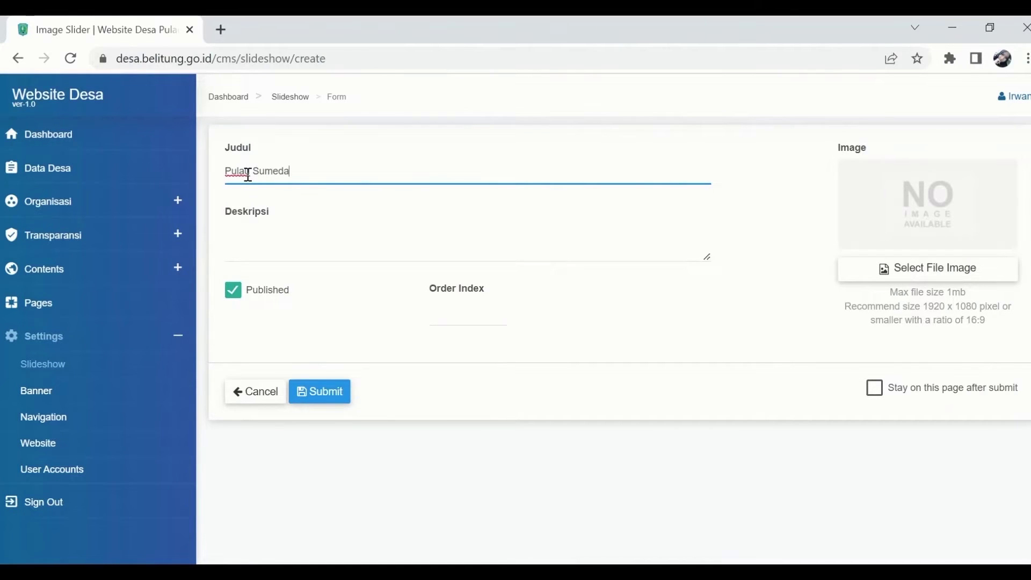
type("ng")
left_click(274, 257)
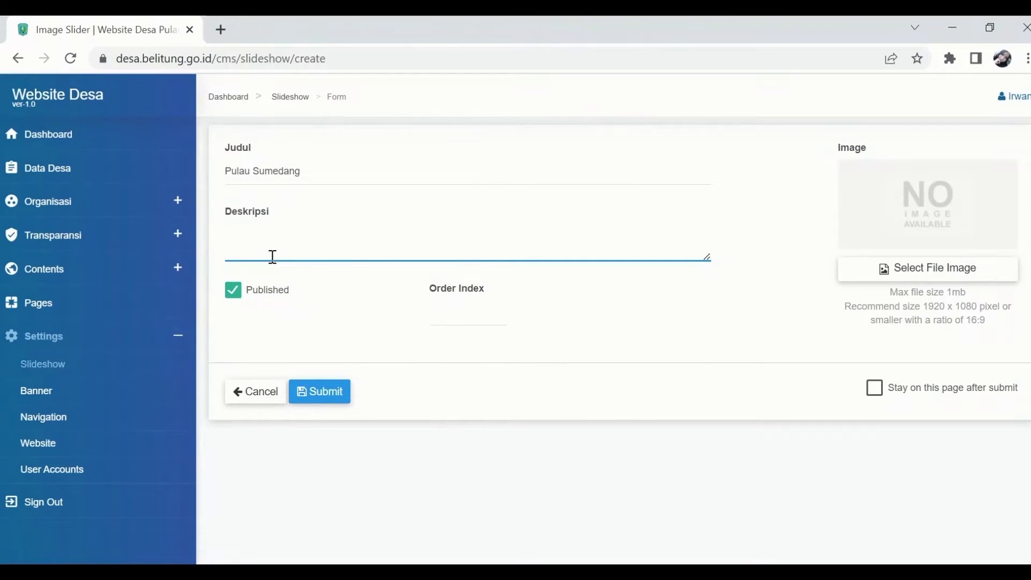
type("Pulau Sumedang merupakan")
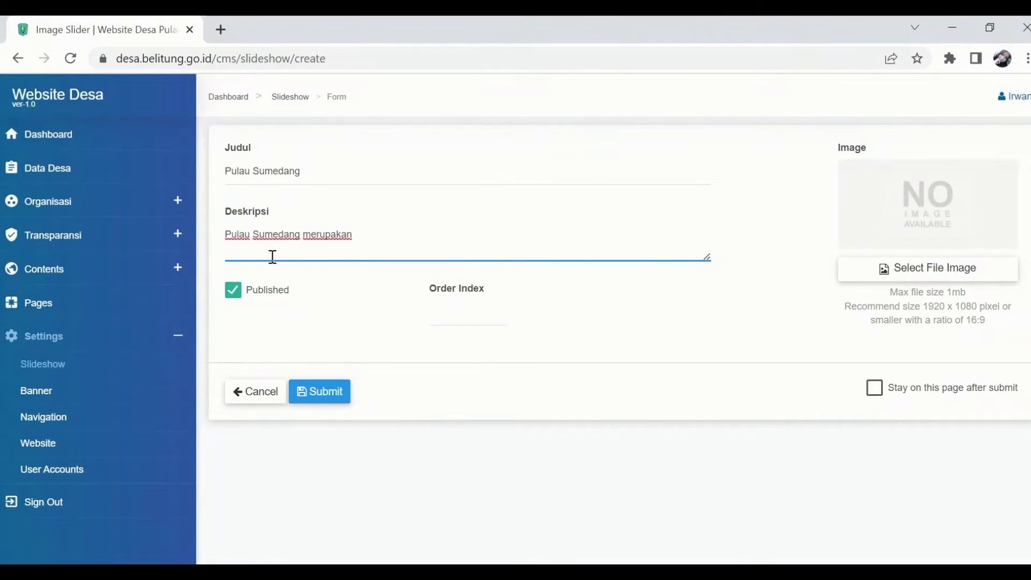
type("...")
Step: Add desa-sumedang_20171029_231841.jpg from the berahlak kominfo folder as the slide's image and submit the entry
left_click(906, 281)
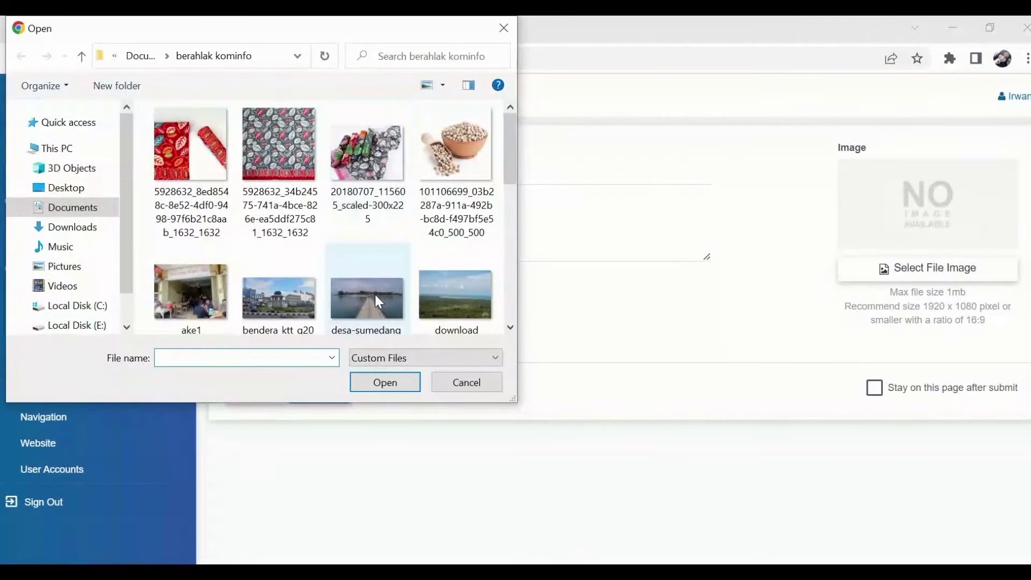
left_click(376, 296)
left_click(385, 383)
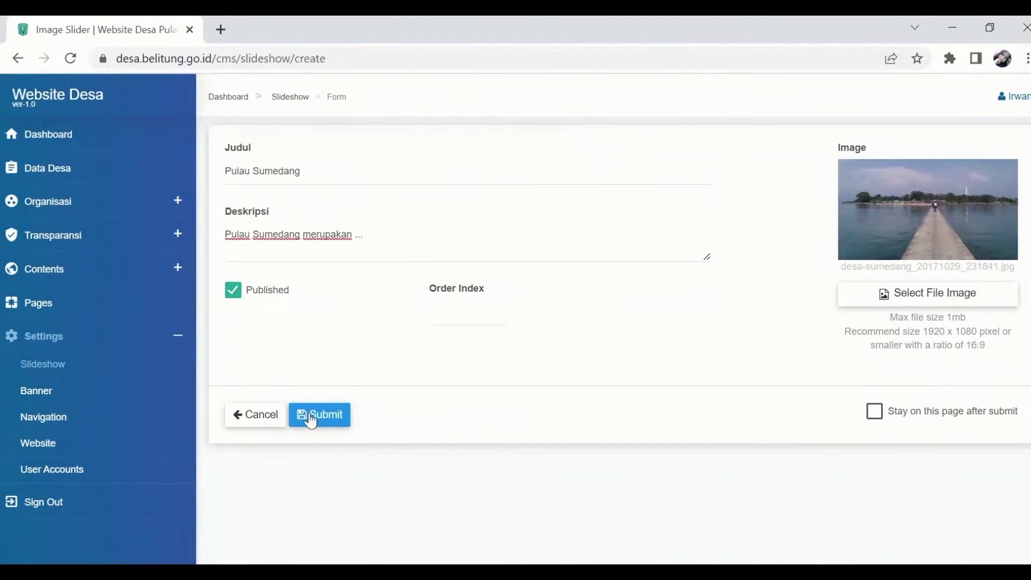
left_click(310, 420)
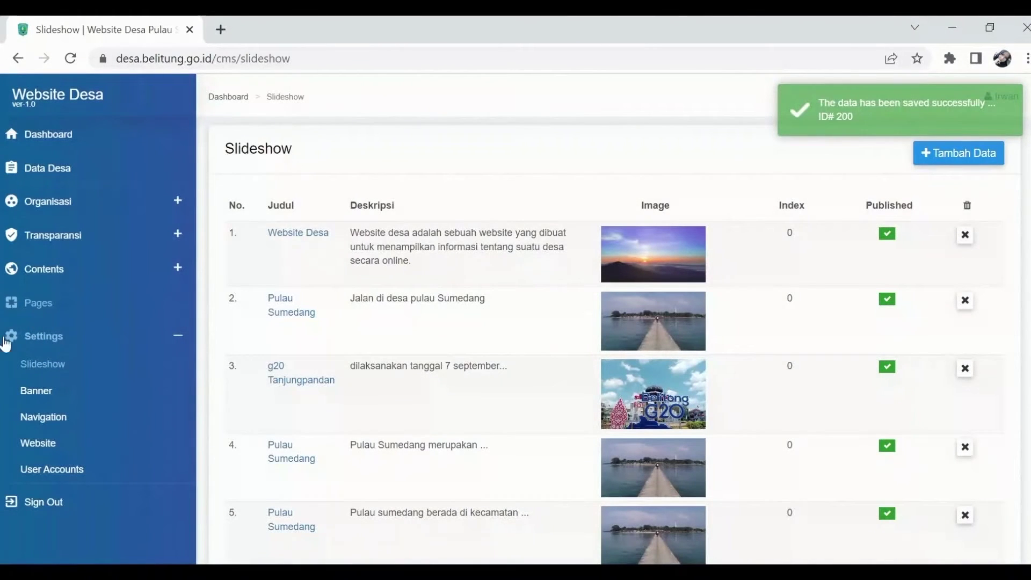
Step: Create a new Berita entry with the Judul "G20 Tanjungpandan"
left_click(40, 271)
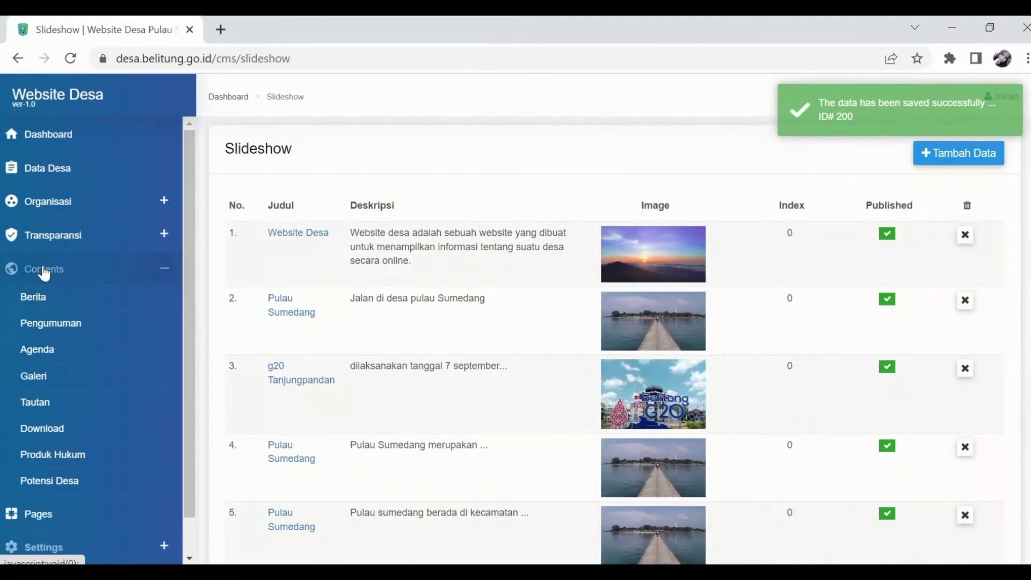
left_click(38, 300)
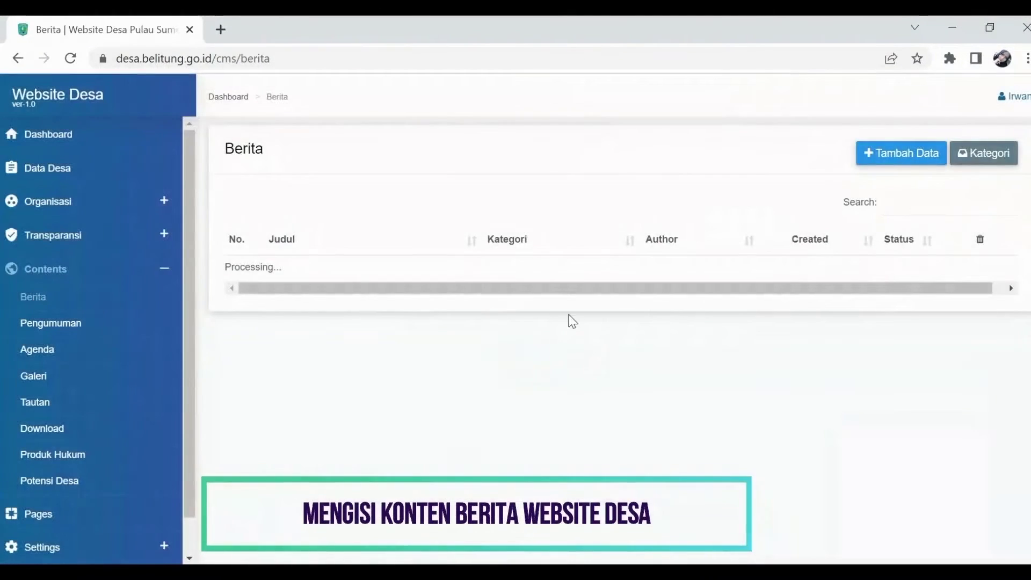
left_click(877, 158)
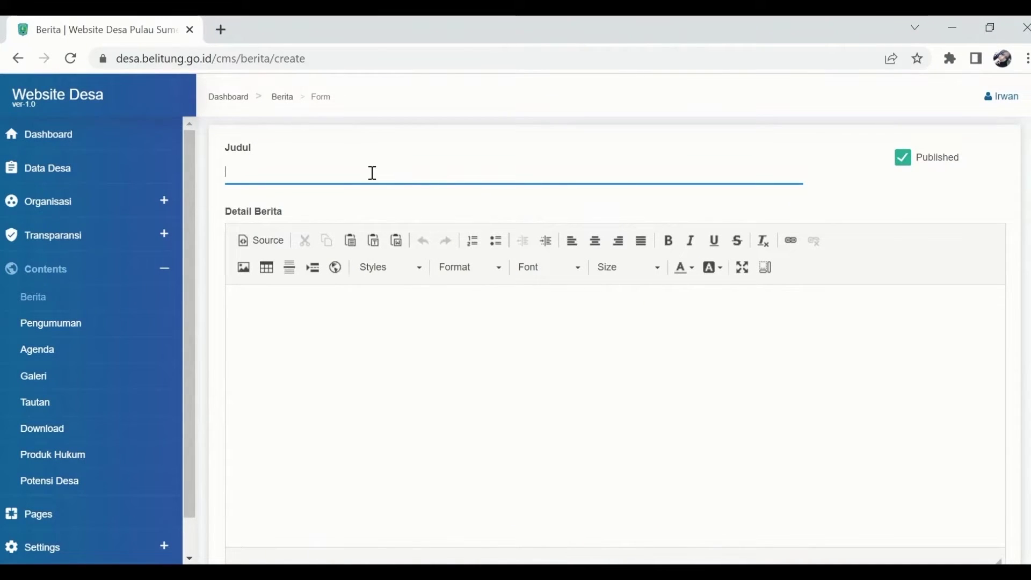
type("G")
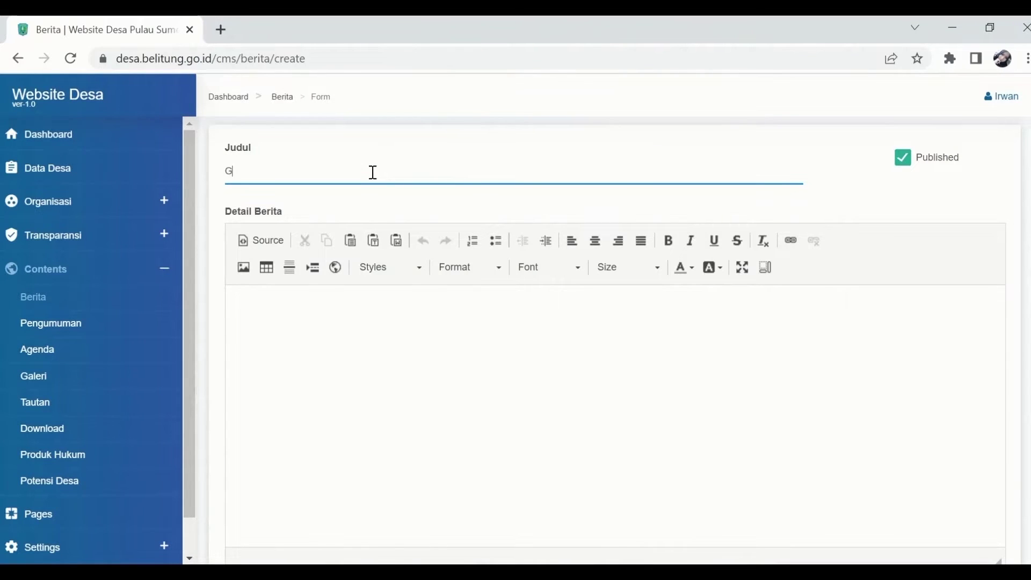
type("20 T")
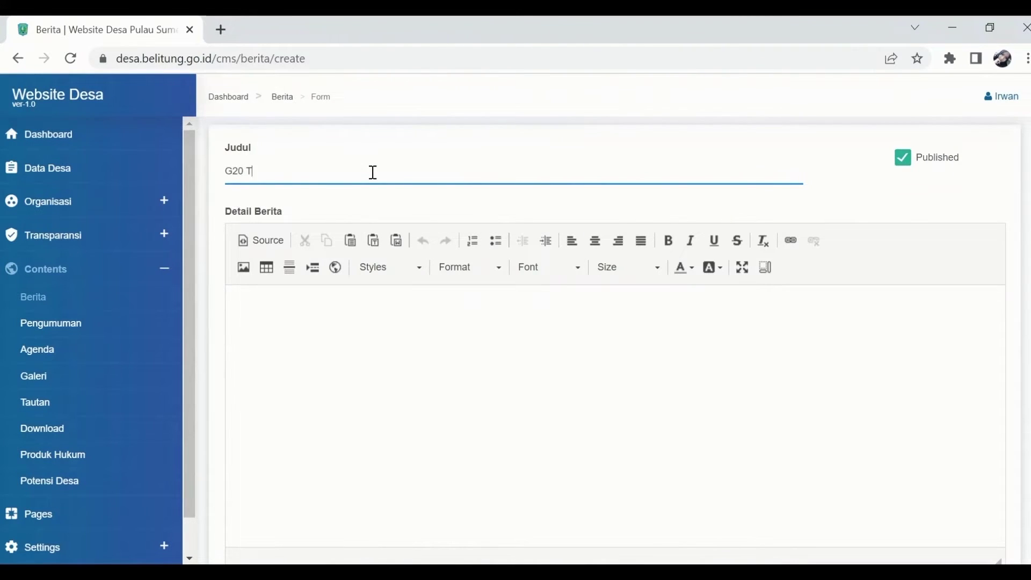
type("anjungpandan")
Step: Write "When, Where, Who, What, How" as the Detail Berita text of the news entry
scroll(351, 251, "down", 3)
scroll(352, 251, "up", 3)
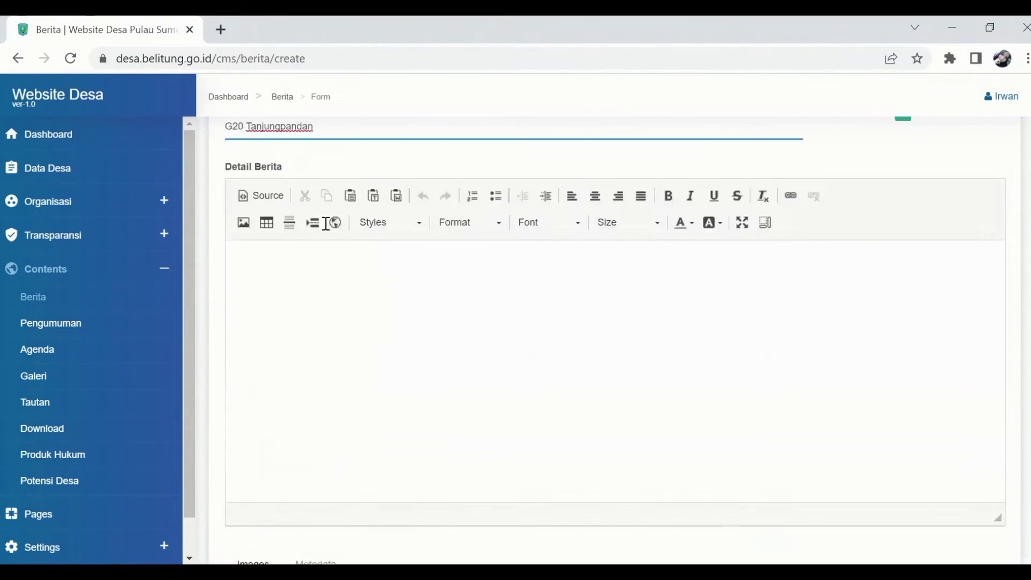
left_click(311, 308)
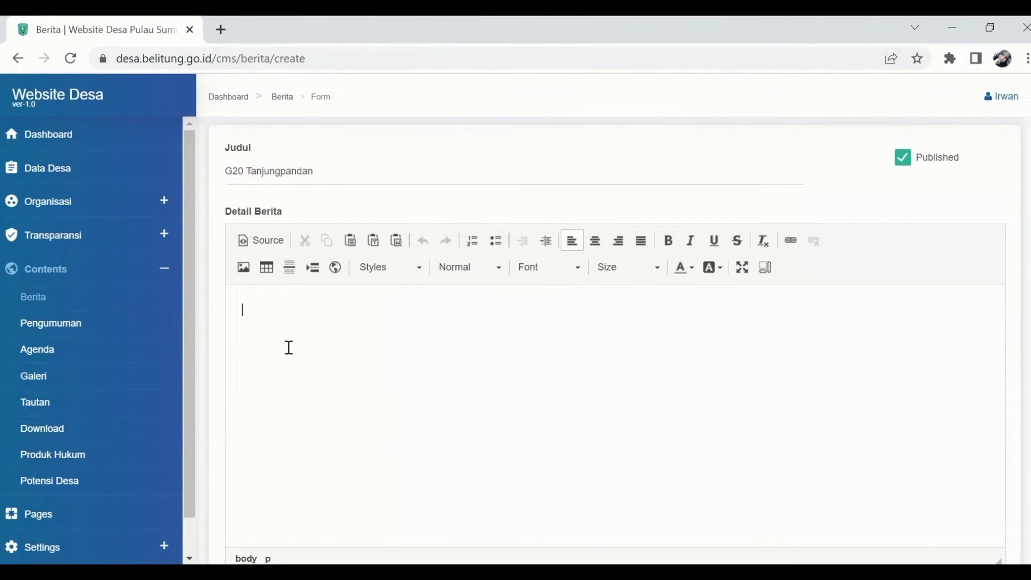
type("When, Where, ")
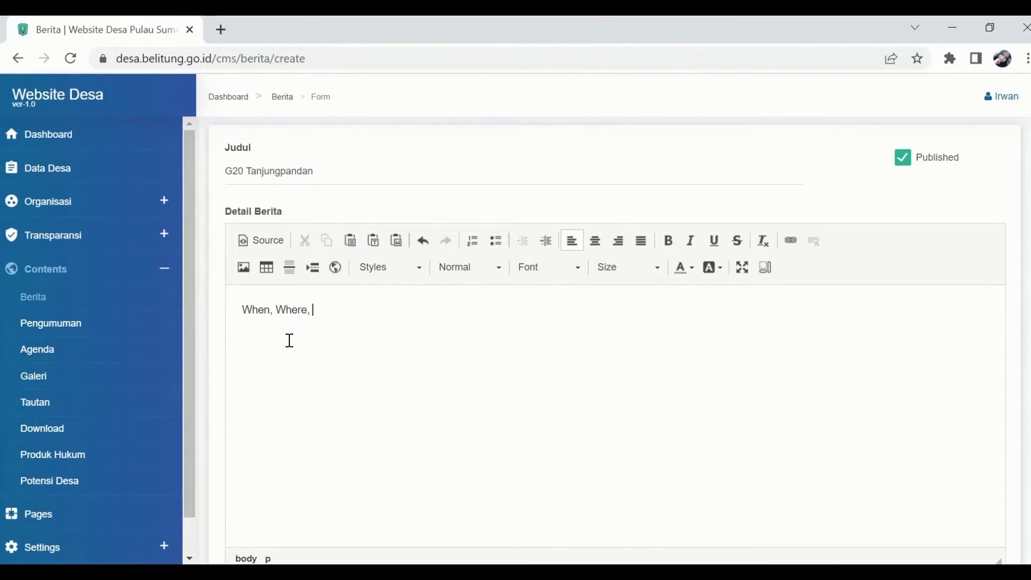
type("Who")
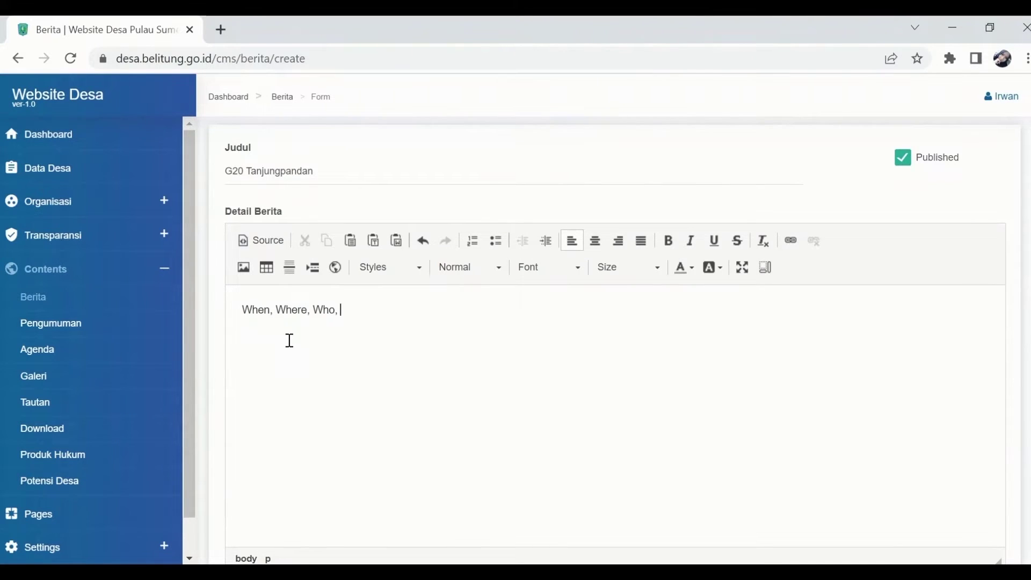
type(", W")
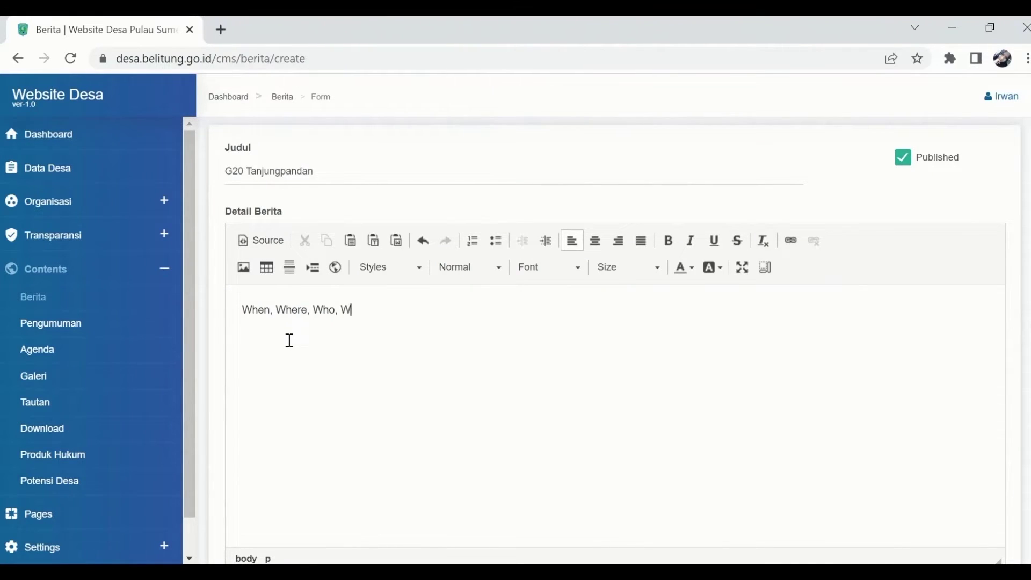
type("hat,")
type("W")
key("BackSpace")
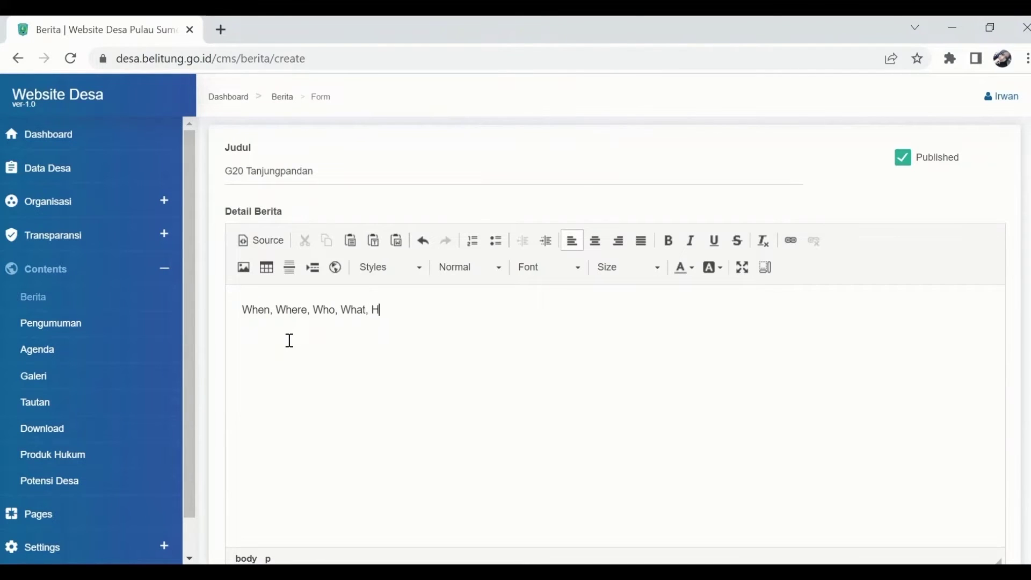
key("Left")
key("Left")
Step: Add bendera_ktt_g20_belitung.jpg from the website's root folder as the news entry's image
scroll(290, 343, "down", 3)
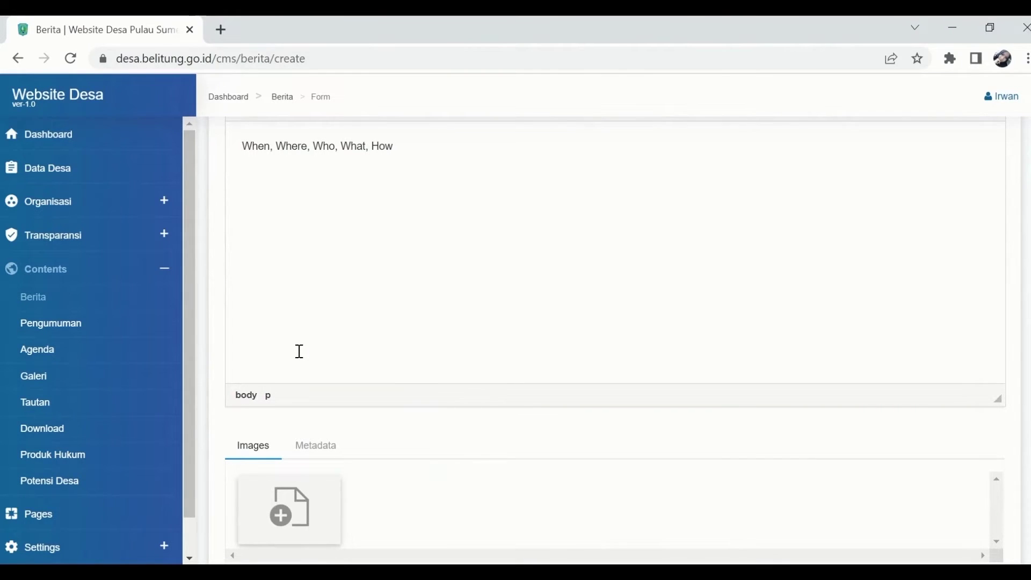
scroll(299, 351, "down", 1)
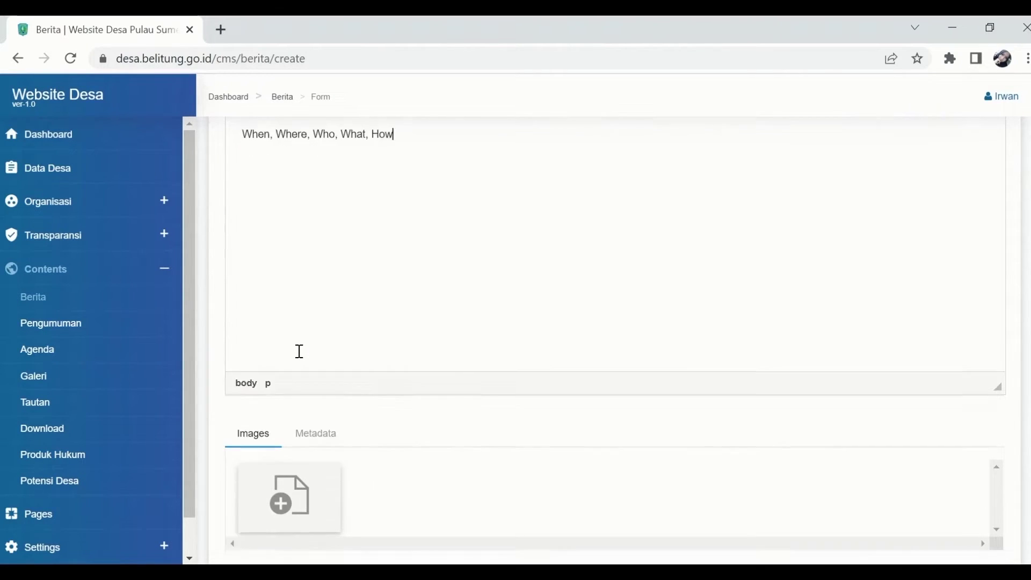
scroll(299, 352, "down", 2)
left_click(295, 416)
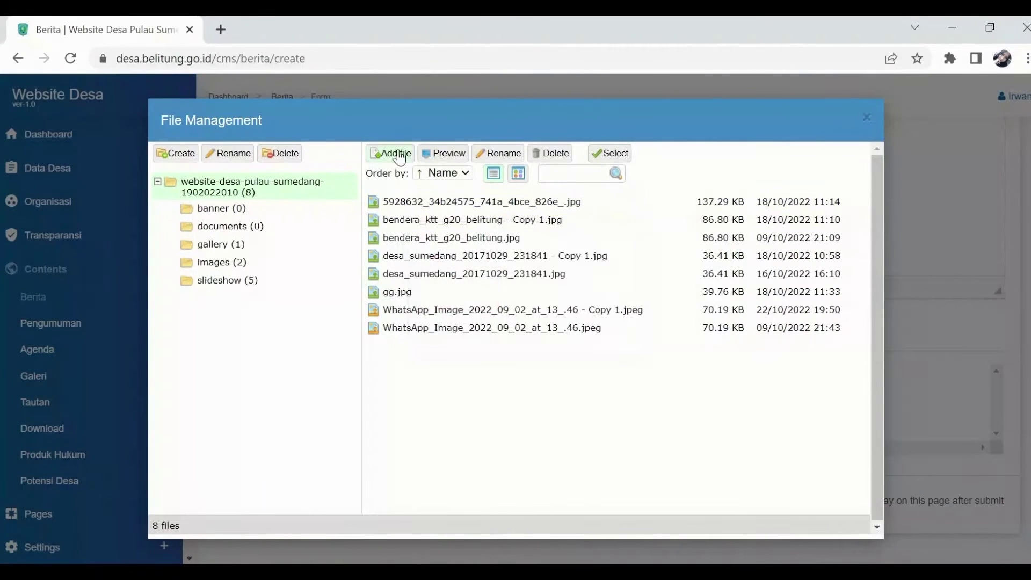
left_click(425, 238)
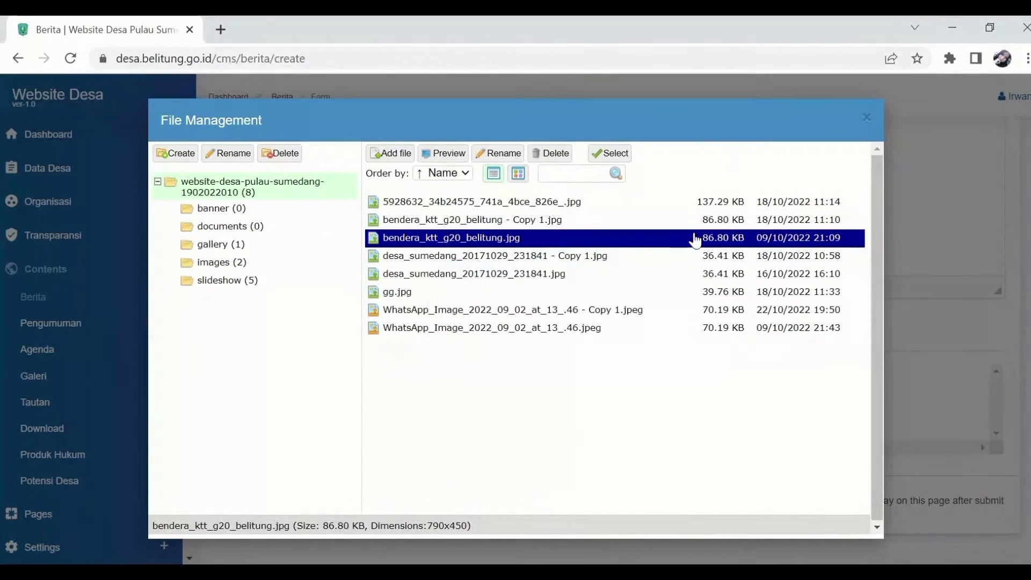
left_click(613, 153)
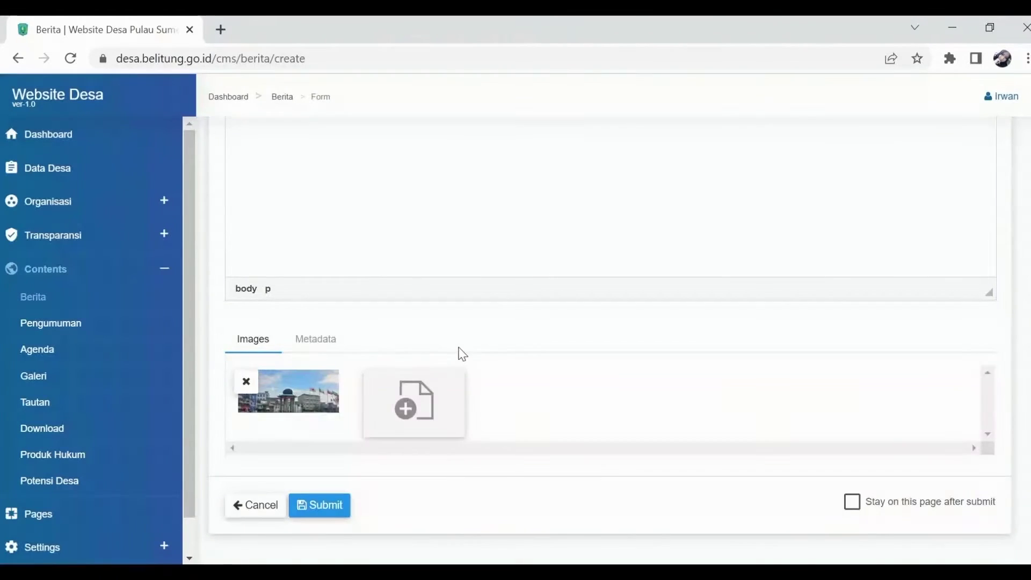
Step: Fill in the news metadata with the keyword G20_Belitung, the Kategori wisata and the Meta Description "G20 Tanjungpandan Belitung"
left_click(323, 340)
scroll(335, 366, "down", 1)
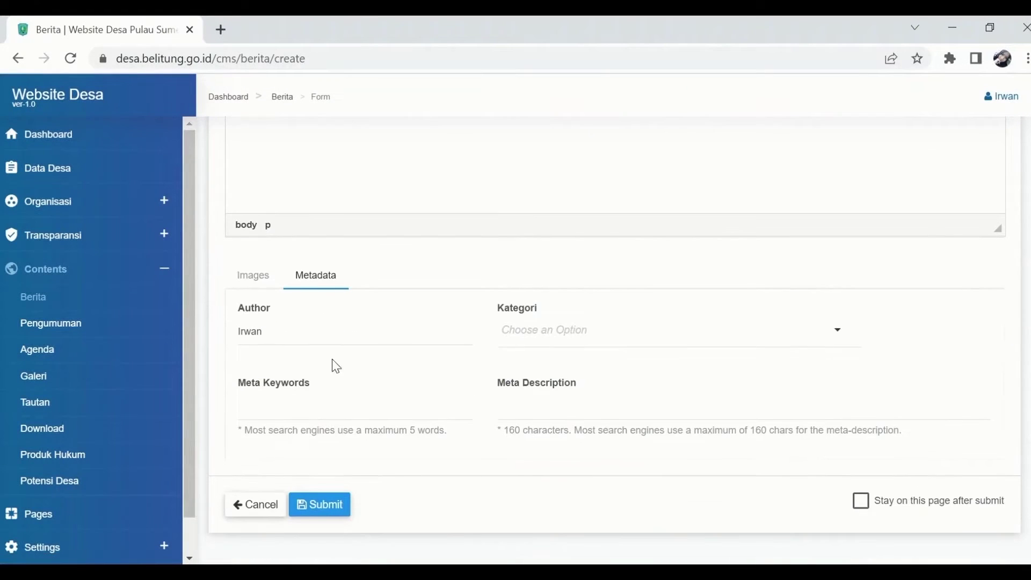
left_click(302, 407)
type("M")
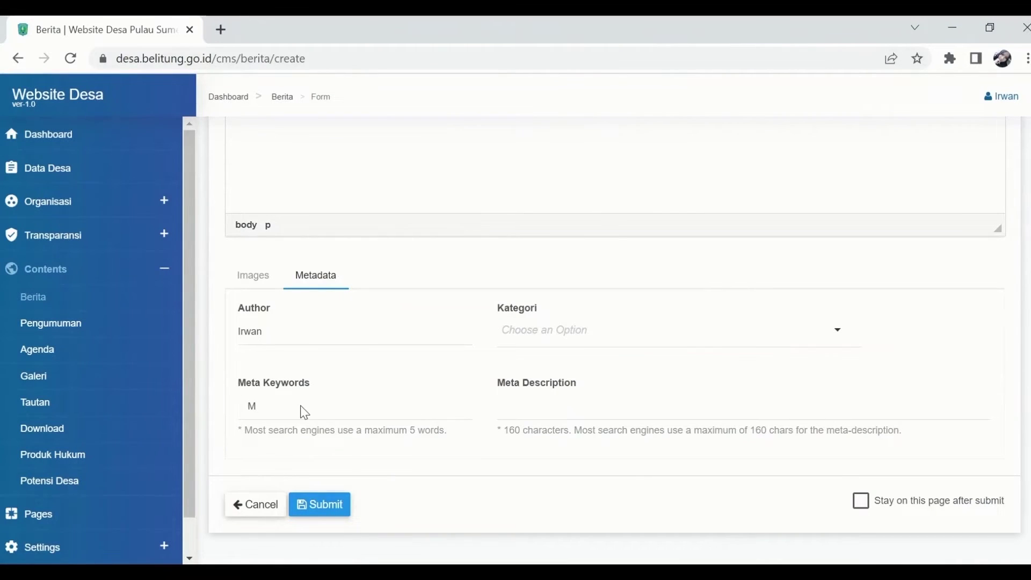
key("BackSpace")
type("G20_Bel")
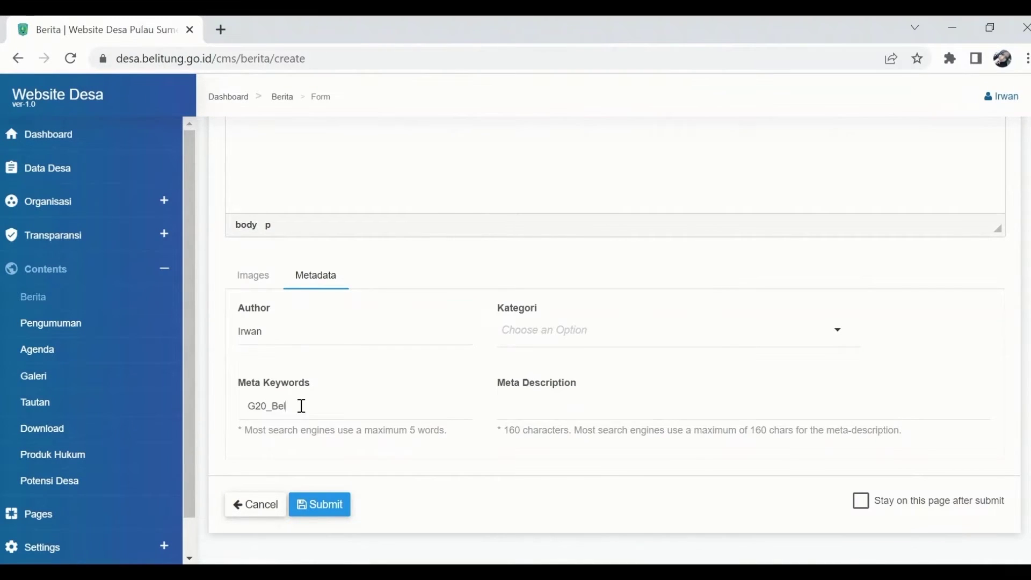
type("itung")
left_click(680, 341)
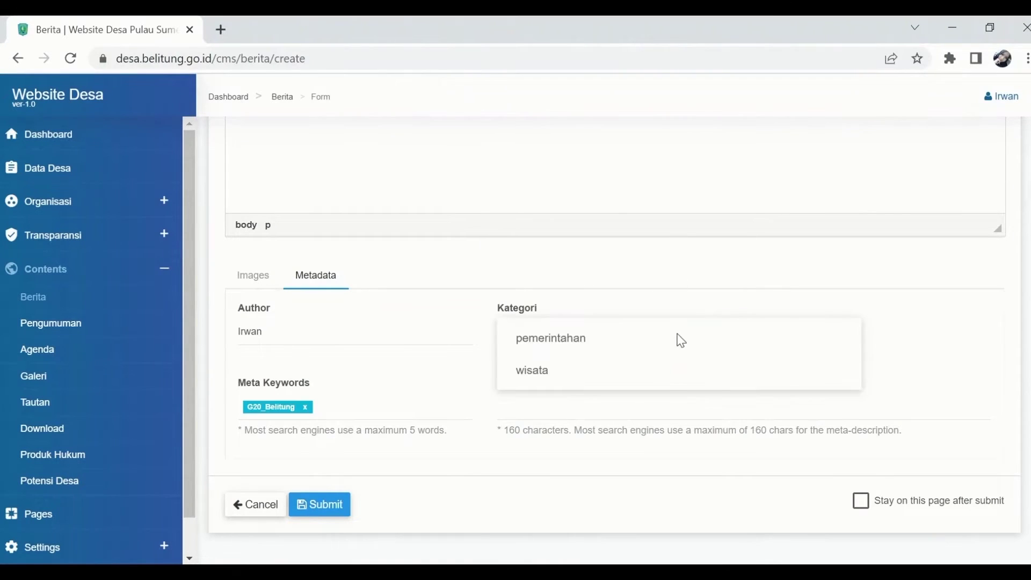
left_click(594, 412)
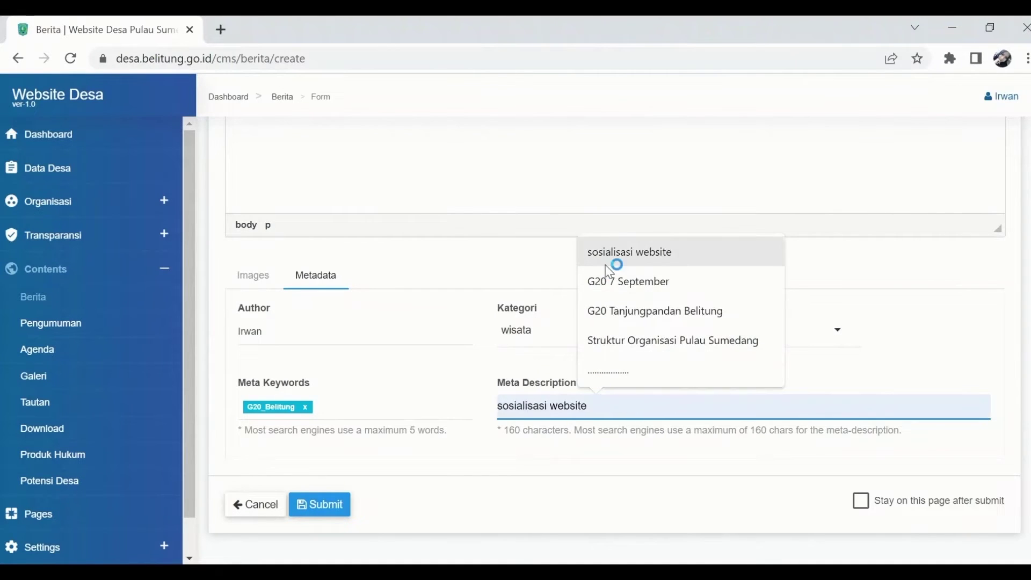
left_click(630, 317)
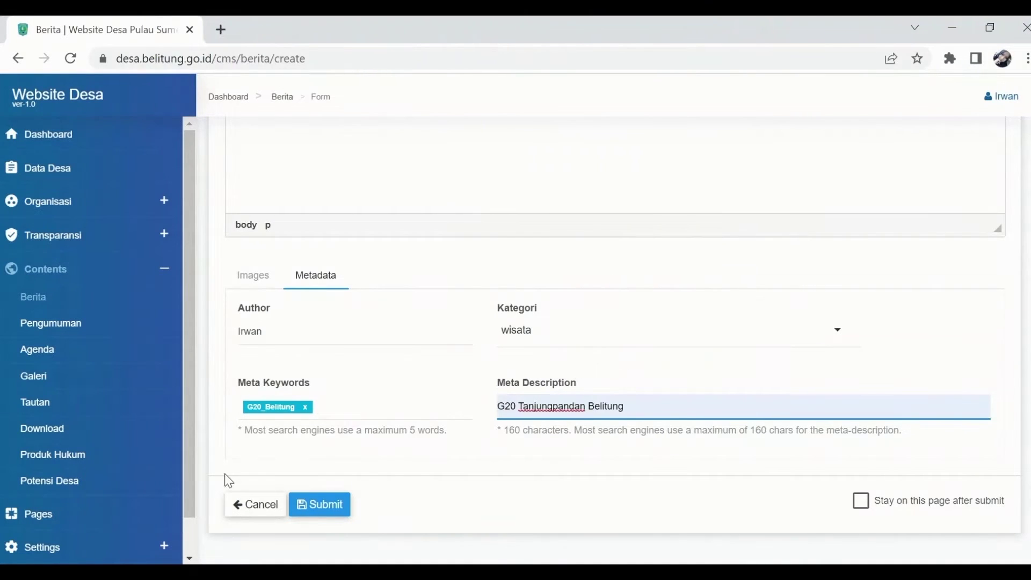
Step: Check over the completed news form and submit the entry
left_click(327, 504)
scroll(376, 451, "down", 6)
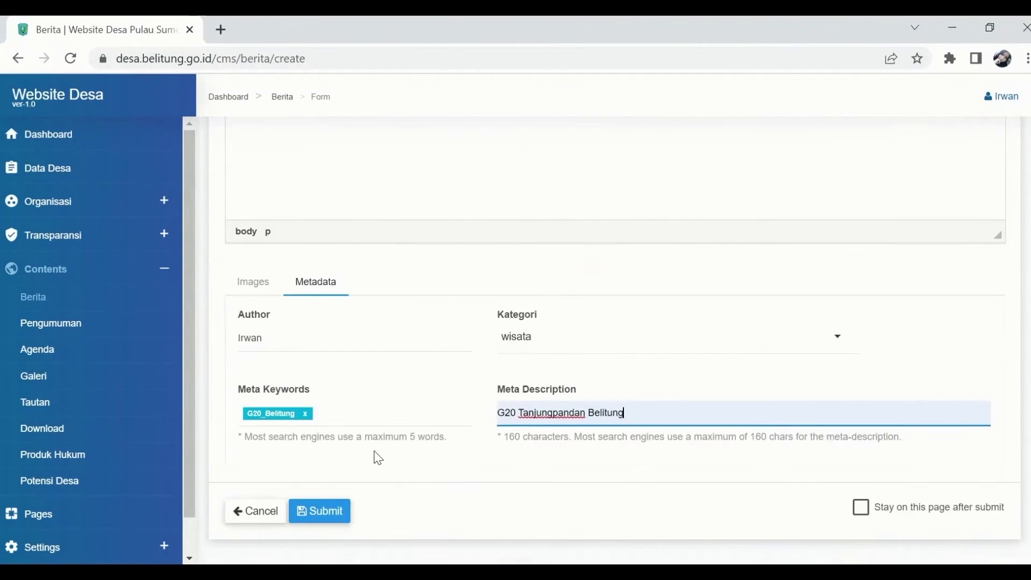
scroll(373, 453, "up", 6)
scroll(375, 454, "down", 2)
scroll(374, 453, "down", 5)
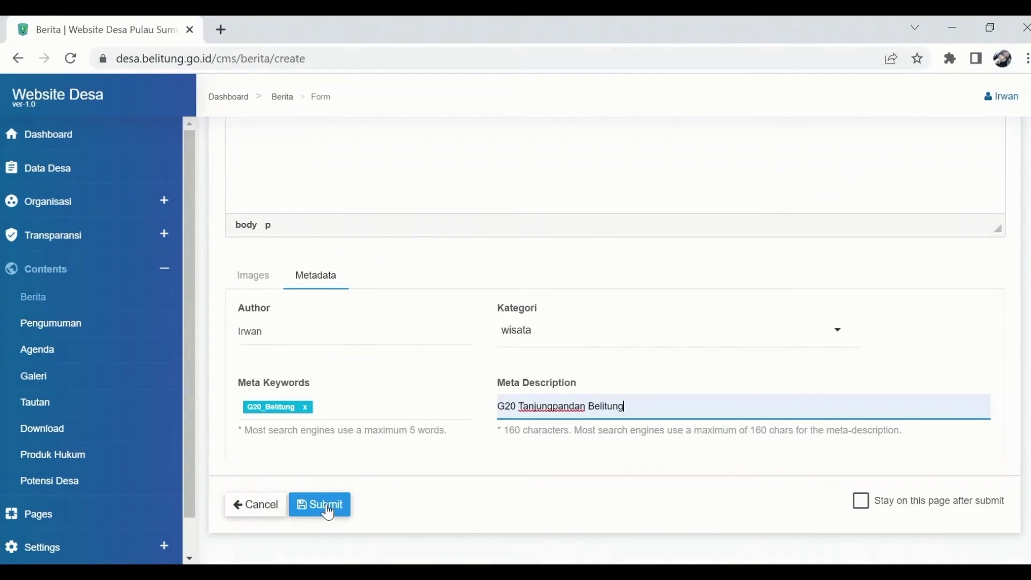
left_click(328, 505)
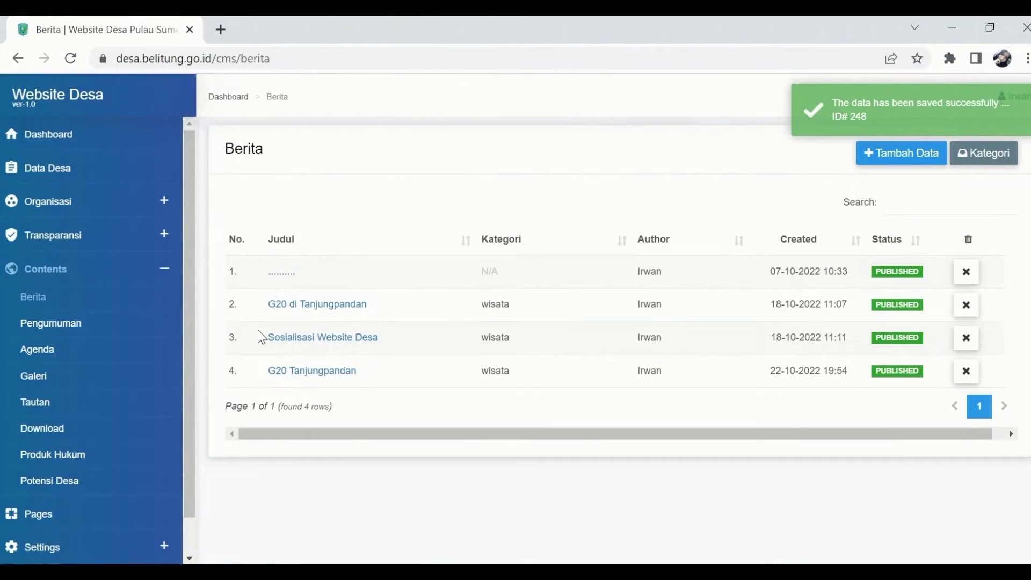
Step: Create a new Pengumuman entry with the Judul "Jadwal Sosialisasi"
left_click(58, 324)
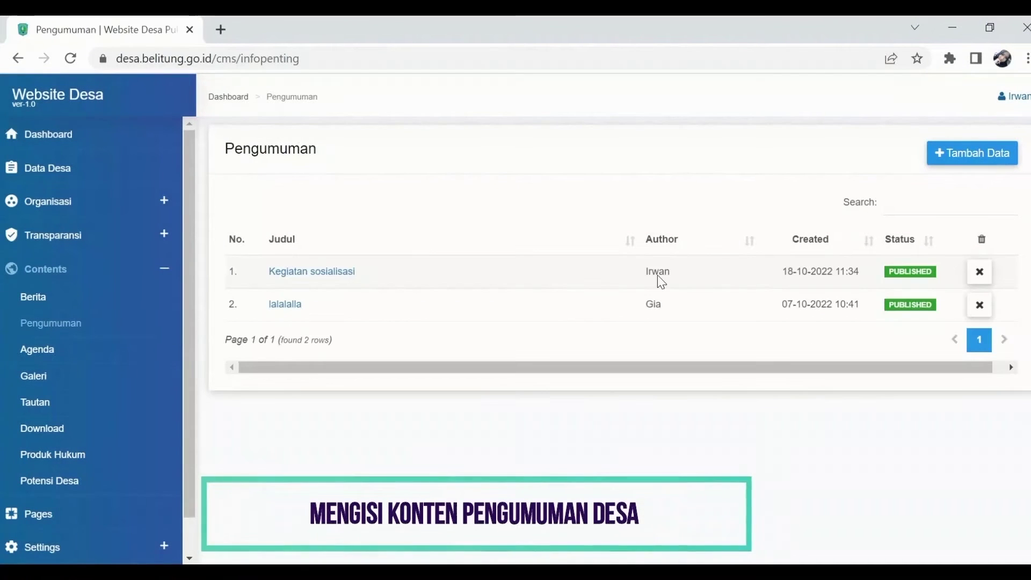
left_click(984, 159)
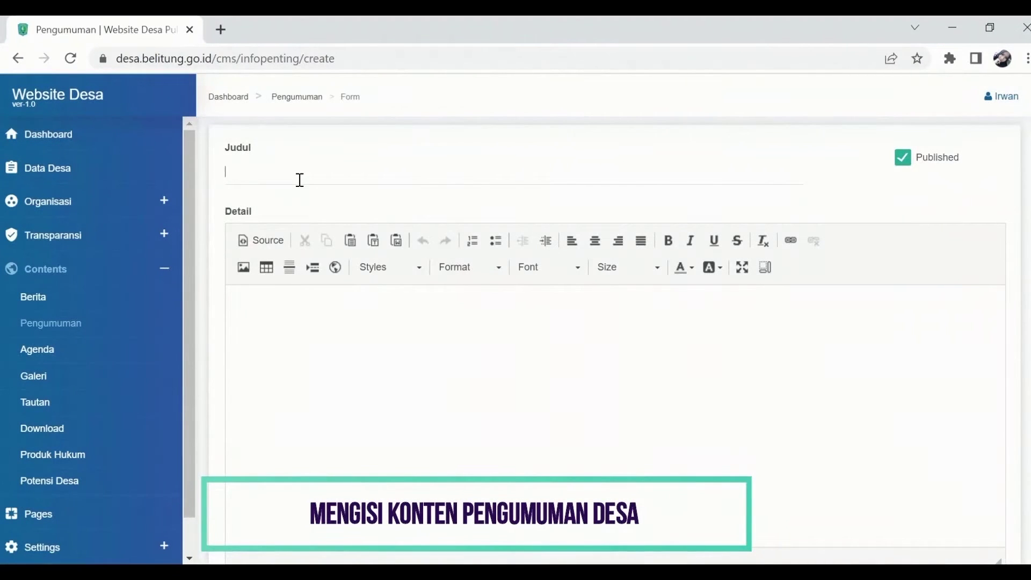
type("Jad")
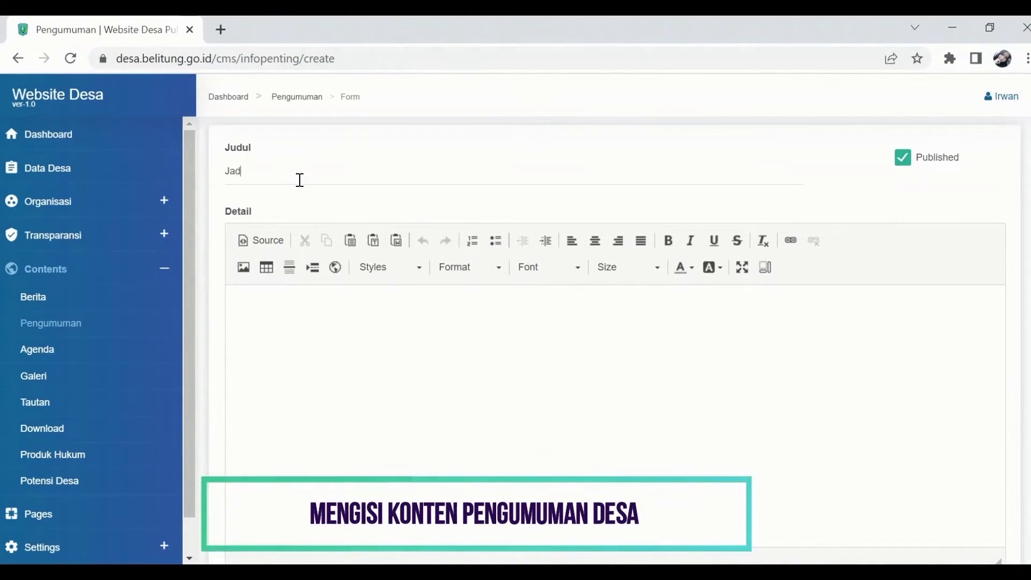
type("wal Sos")
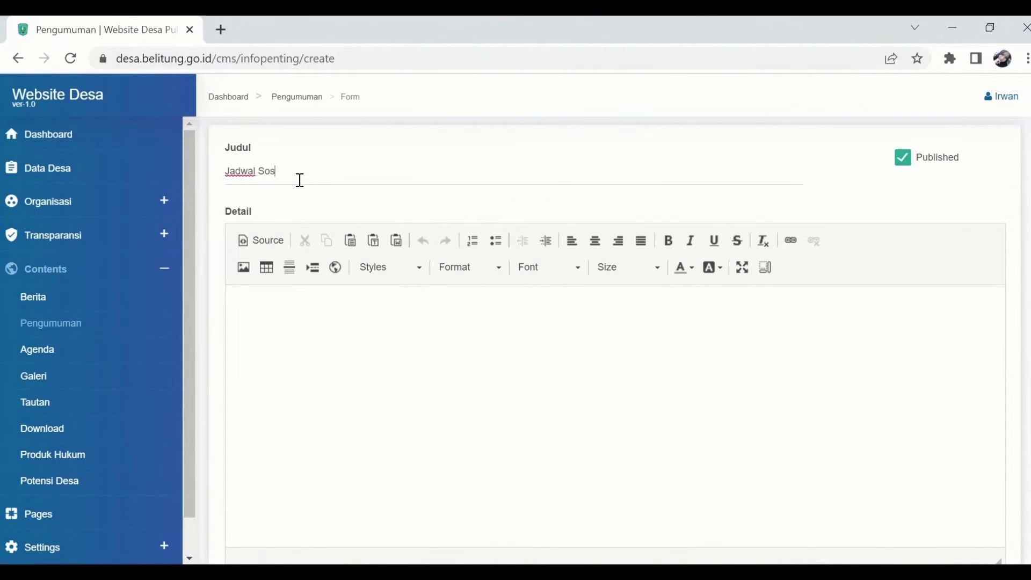
type("ialisasi")
Step: Write "Dilaksanakan tanggal 18 Oktober 2022" as the announcement's Detail text
scroll(355, 224, "down", 4)
scroll(292, 258, "up", 2)
left_click(295, 254)
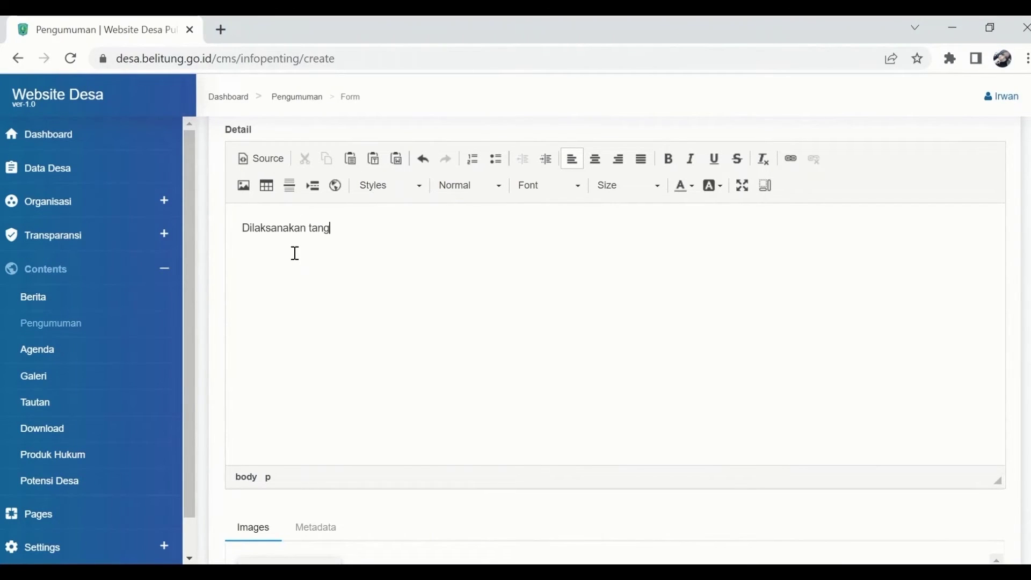
type("gal 18 Okt")
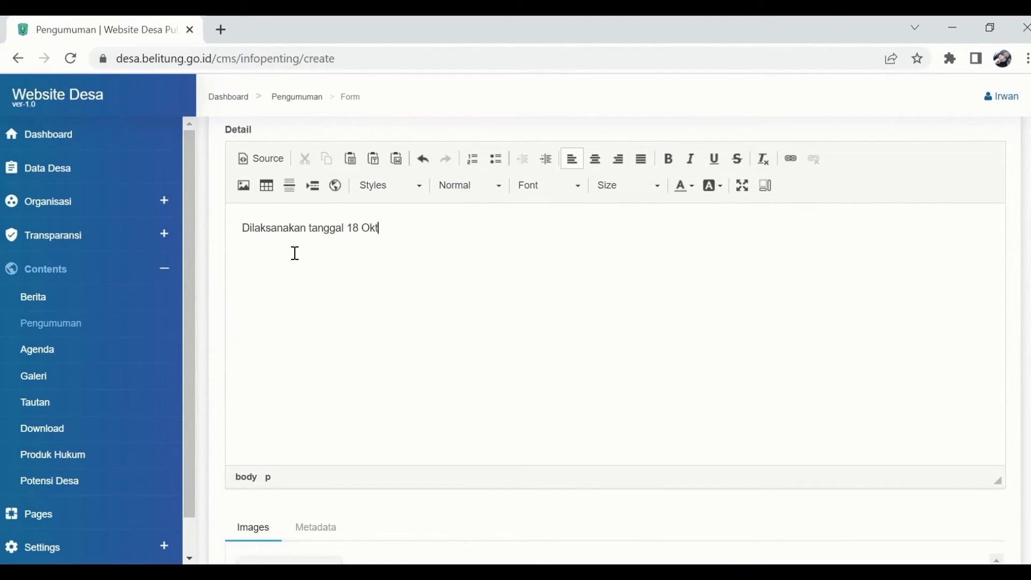
type("ober 2022")
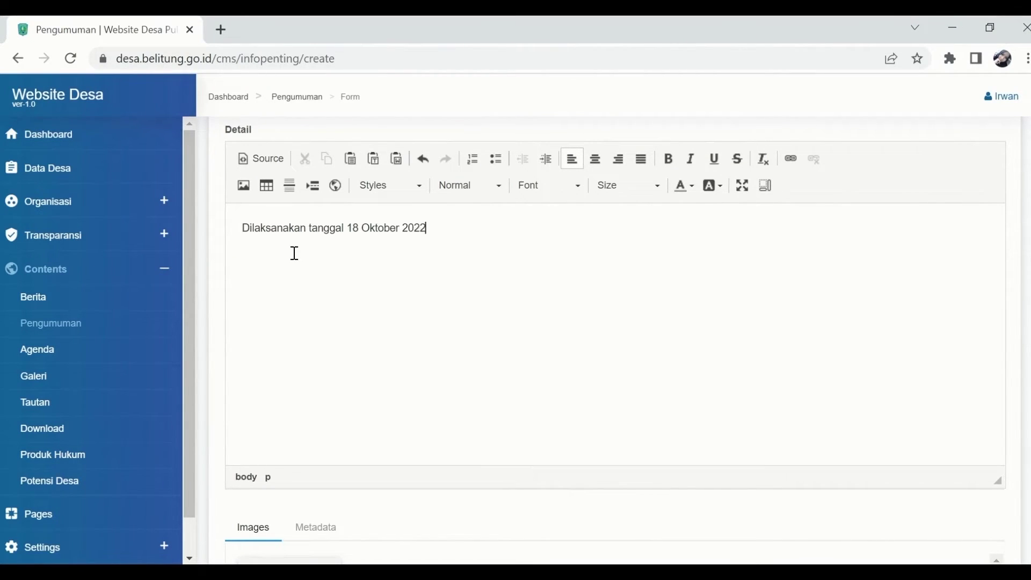
Step: Attach the image bendera_ktt_g20_belitung.jpg from the website's root folder to the announcement
scroll(301, 496, "down", 3)
left_click(292, 449)
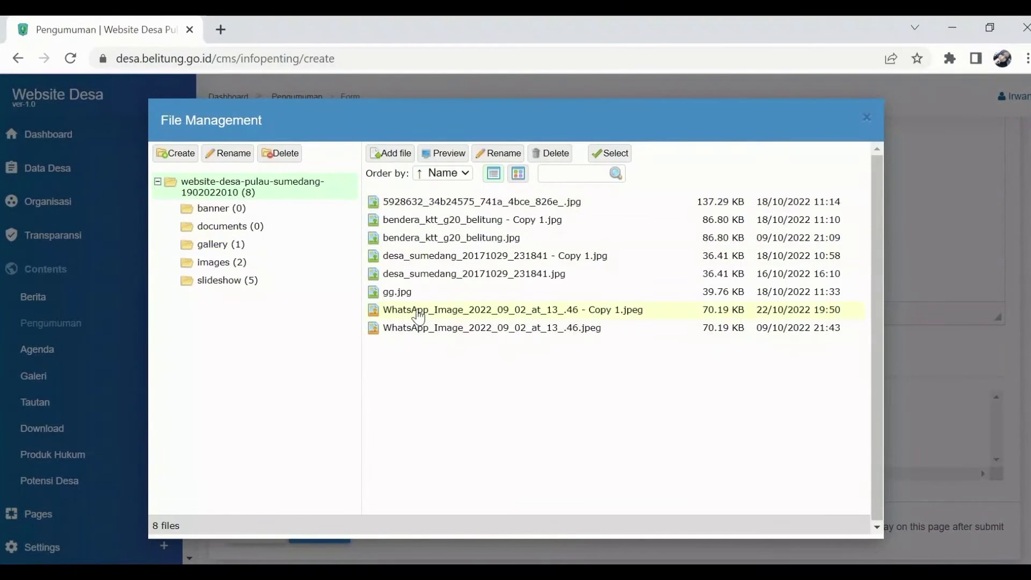
mouse_move(417, 314)
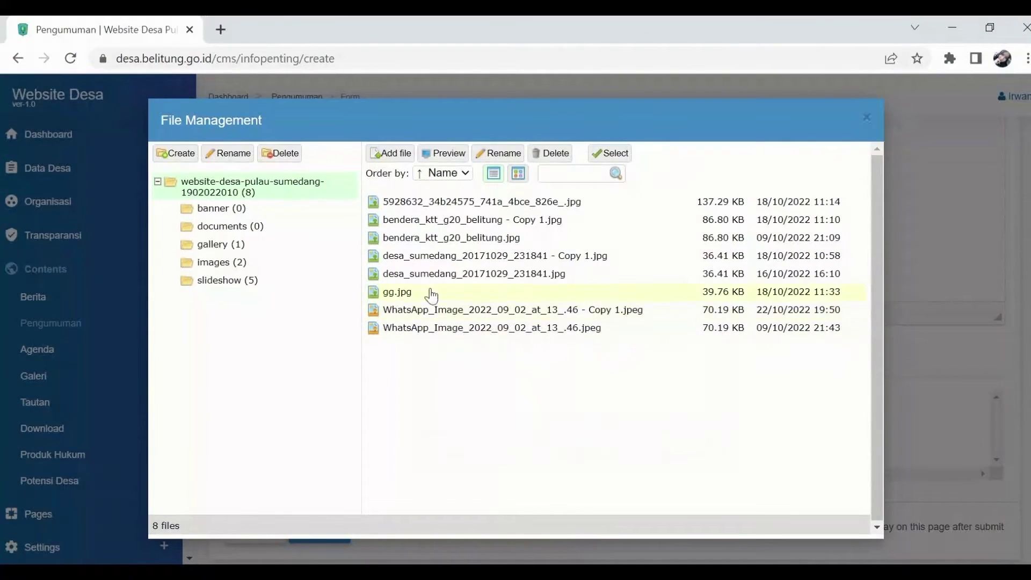
mouse_move(433, 280)
mouse_move(432, 258)
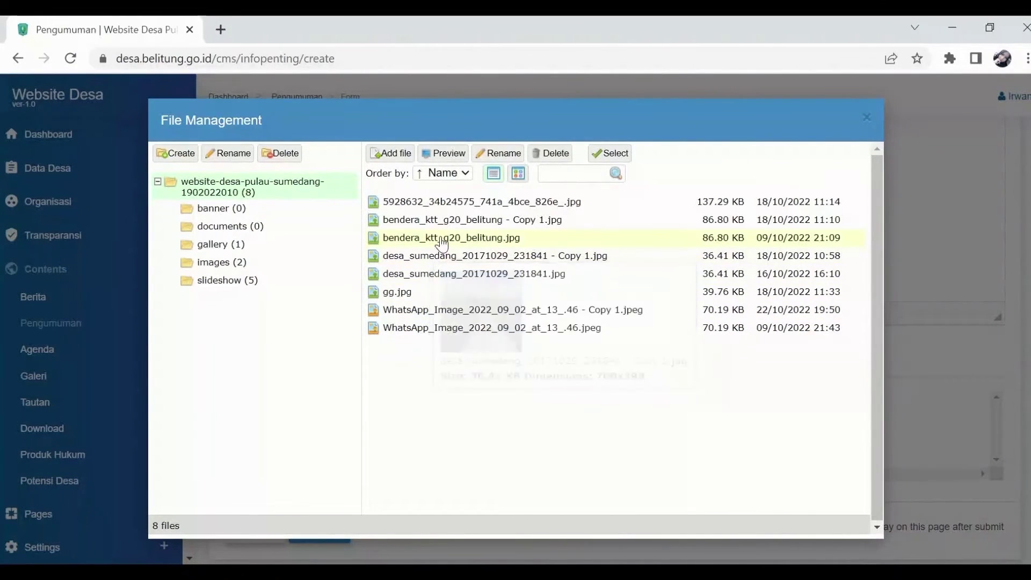
left_click(442, 238)
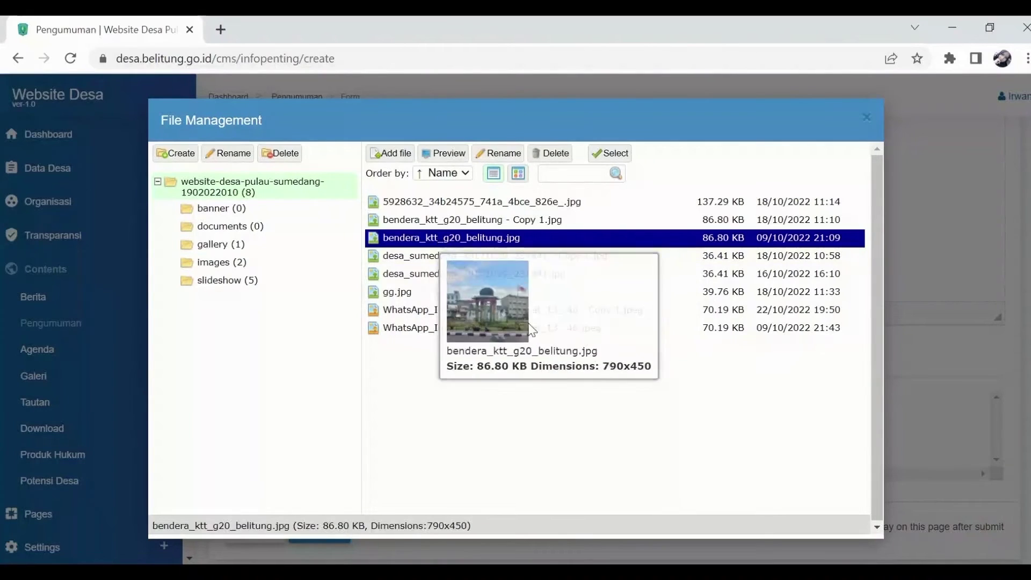
left_click(610, 153)
Step: Enter pengumuman_sosialisasi as the Meta Keywords in the announcement's metadata
left_click(307, 366)
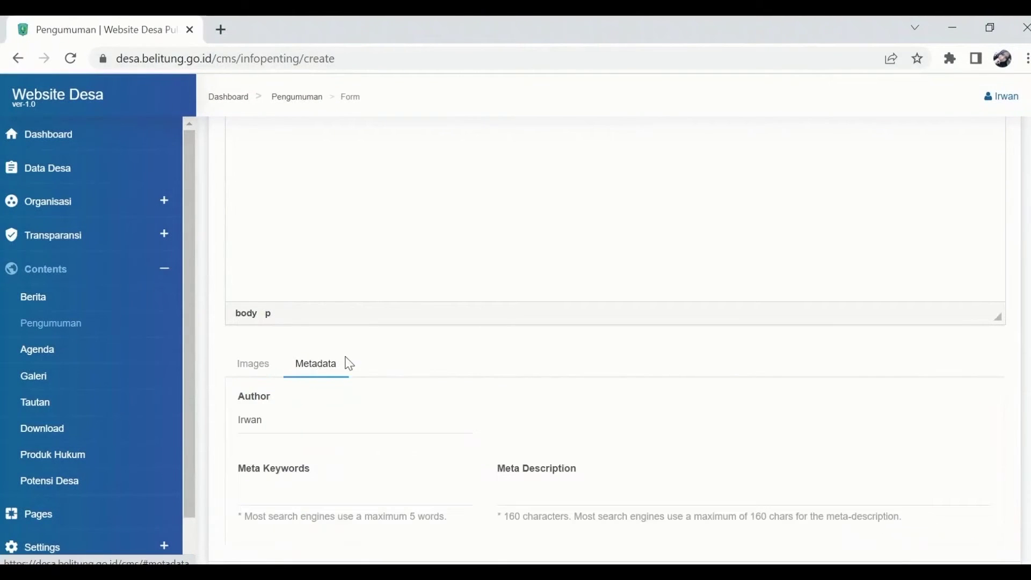
scroll(285, 396, "down", 2)
left_click(293, 408)
type("p")
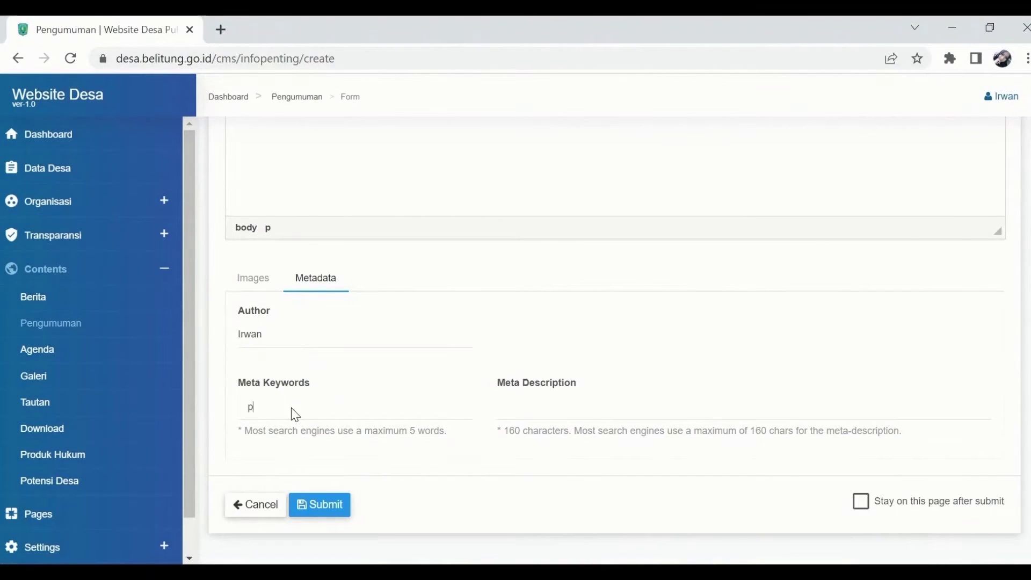
type("engumum")
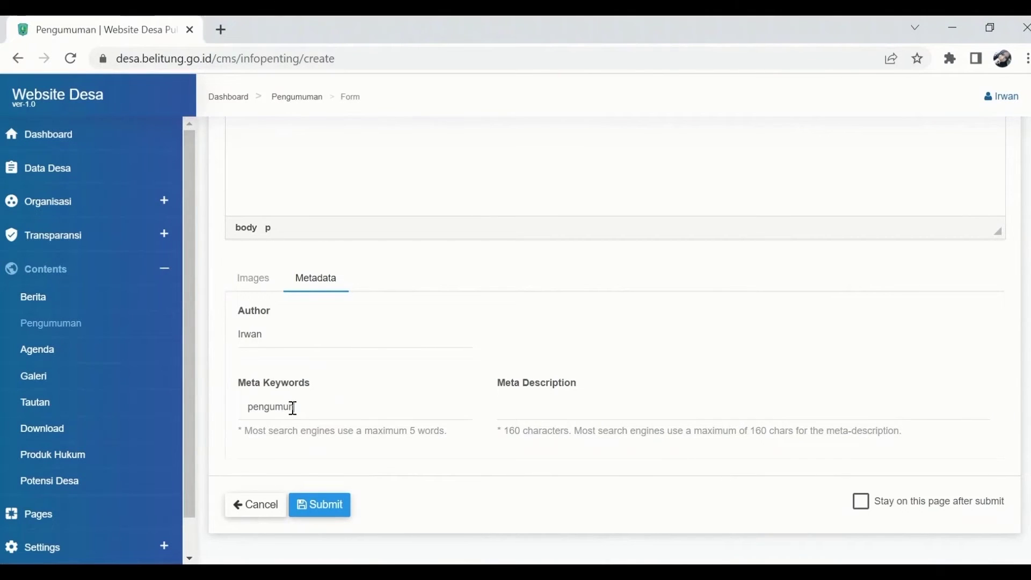
type("an")
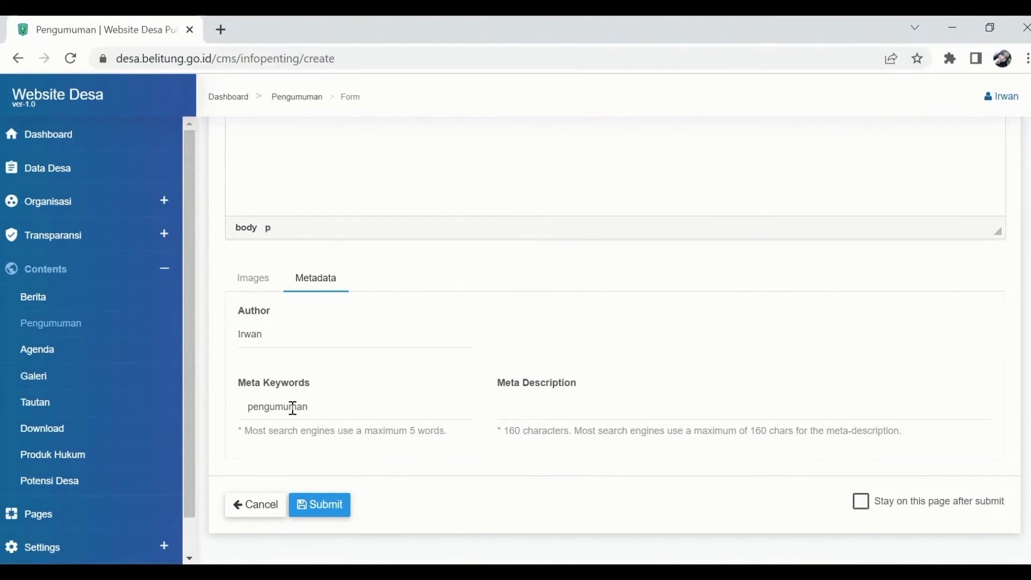
type(", sosialisasi")
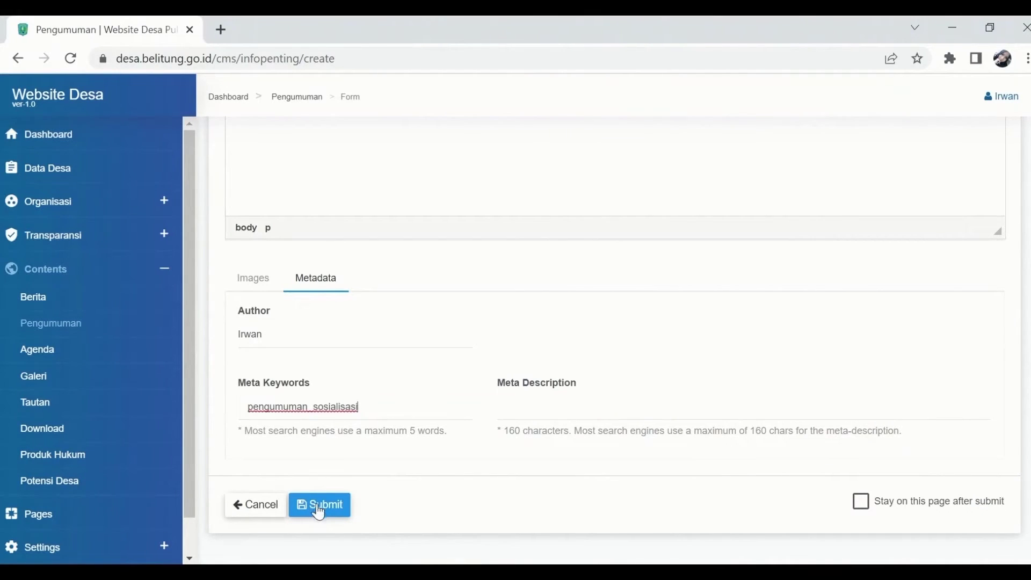
Step: Check over the completed announcement form and submit the entry
scroll(412, 392, "up", 6)
scroll(441, 311, "down", 6)
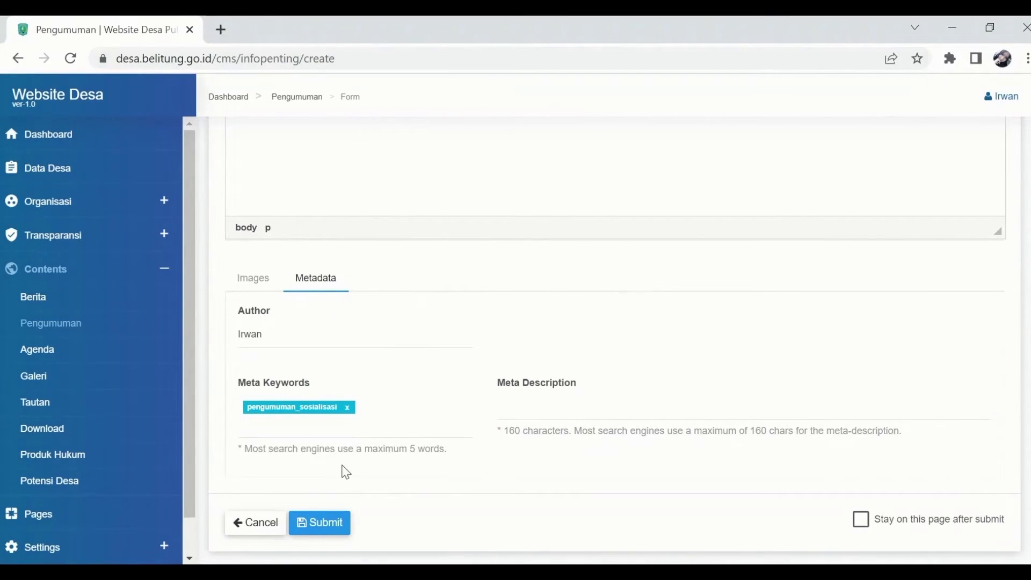
left_click(339, 528)
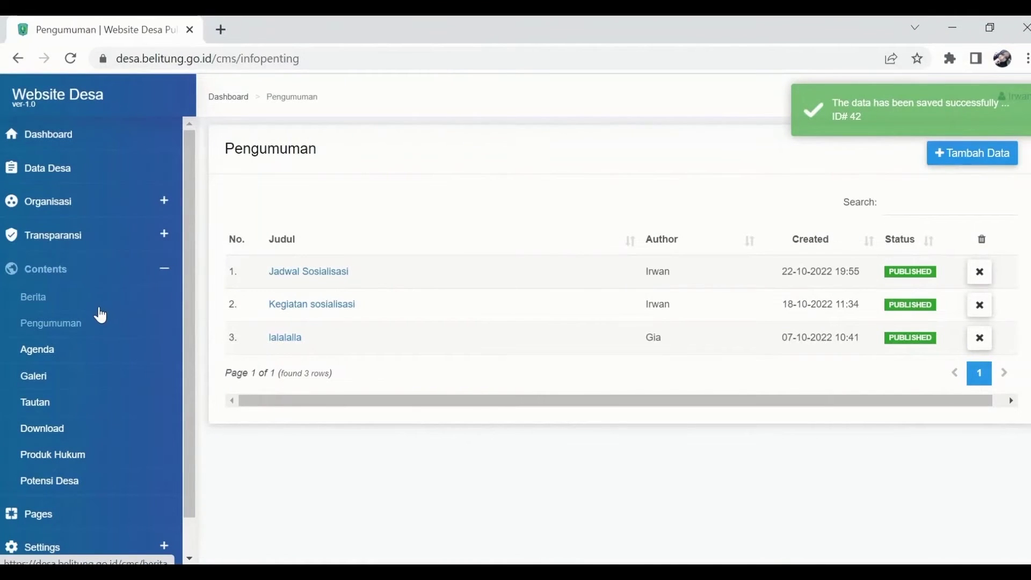
Step: Add the category "wisata" to the Agenda categories and return to the Agenda list
left_click(36, 353)
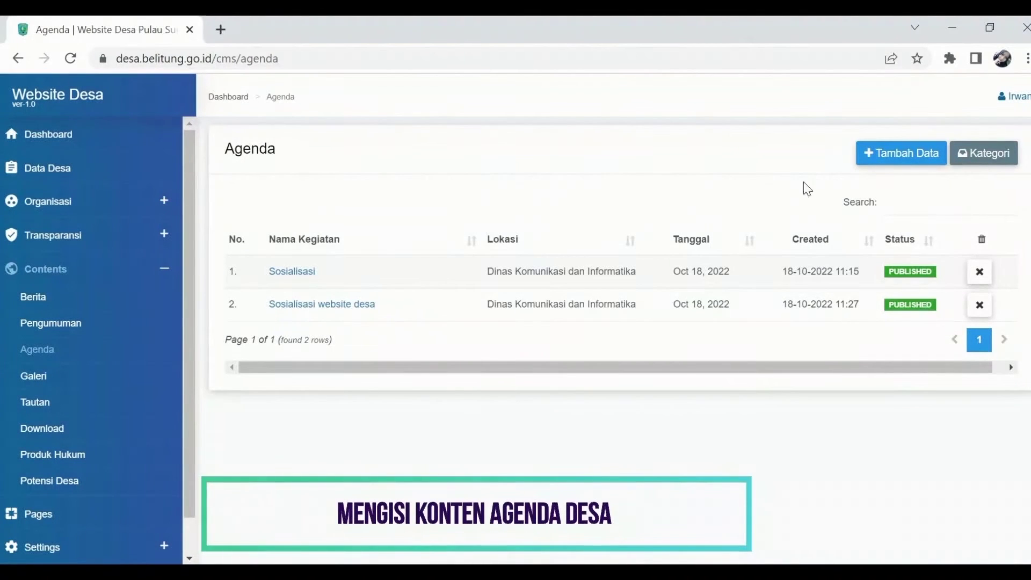
left_click(991, 154)
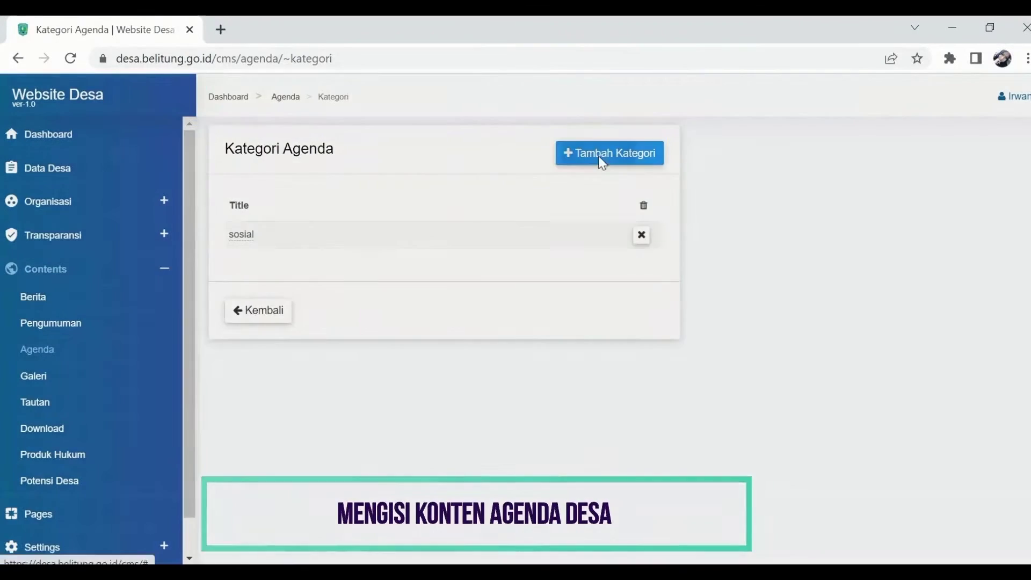
left_click(602, 158)
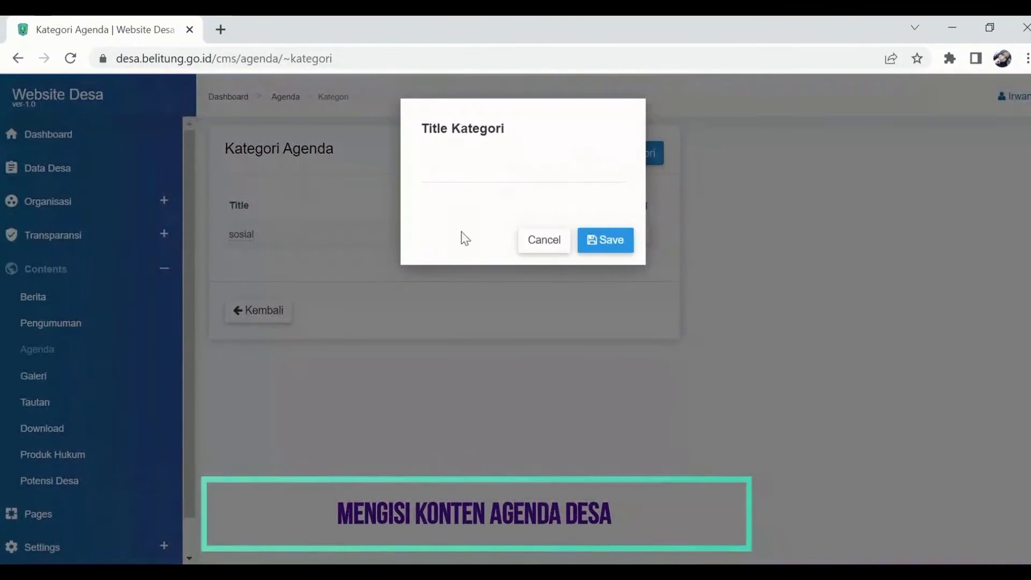
left_click(466, 176)
type("wisata")
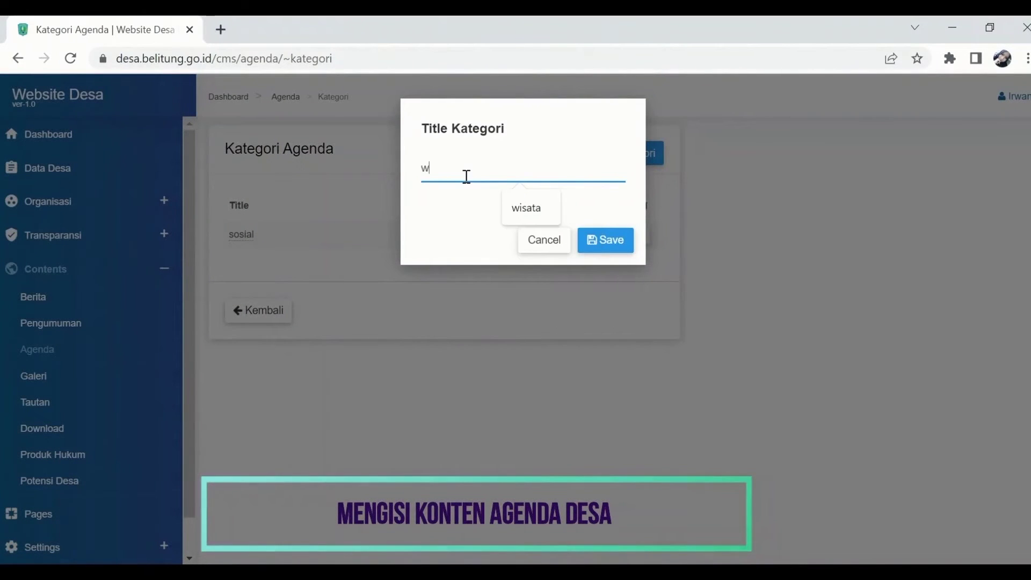
left_click(605, 245)
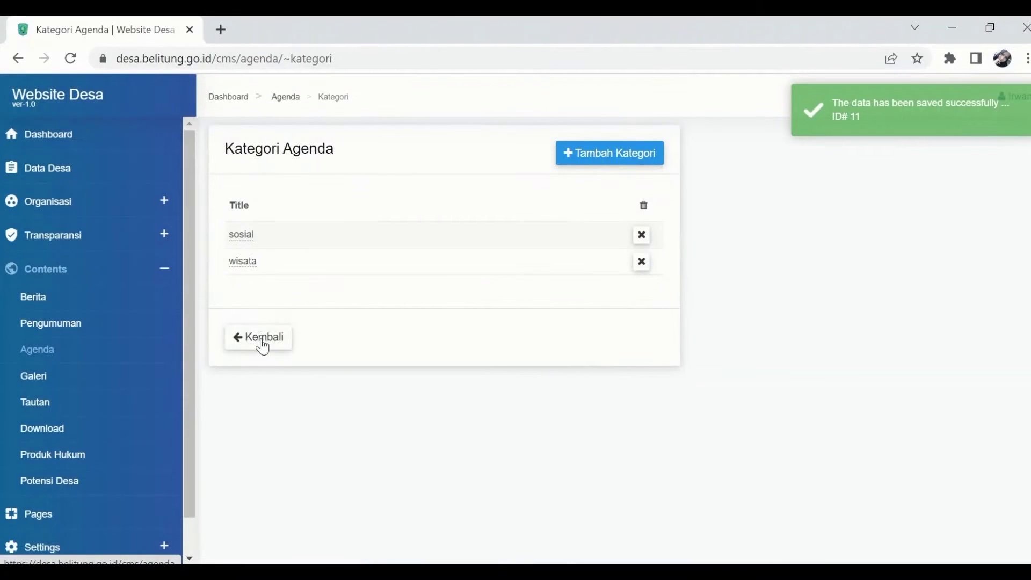
left_click(262, 339)
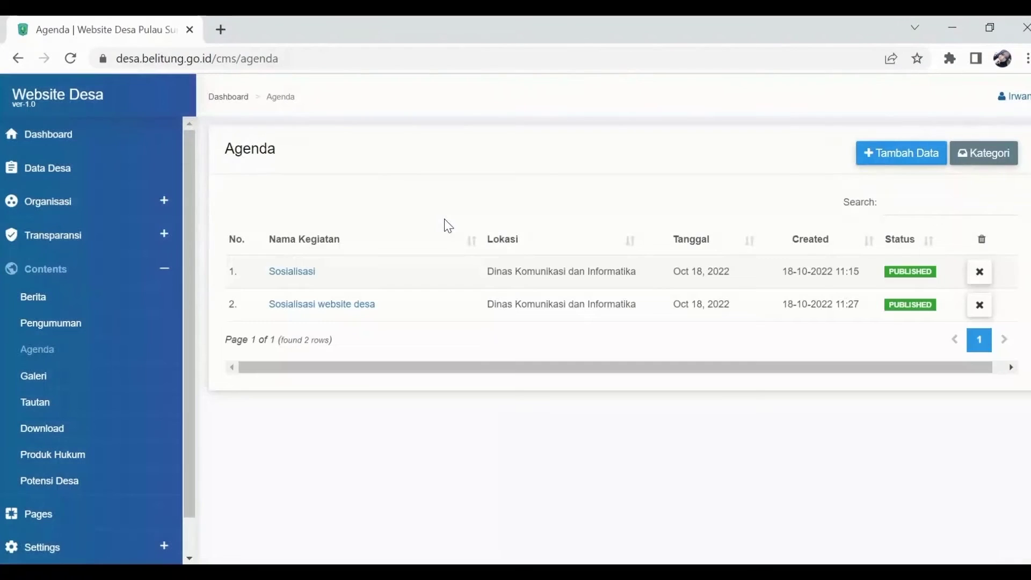
Step: Create a new Agenda entry with the Nama Kegiatan "Kegiatan Sosialisasi Website Desa"
left_click(901, 160)
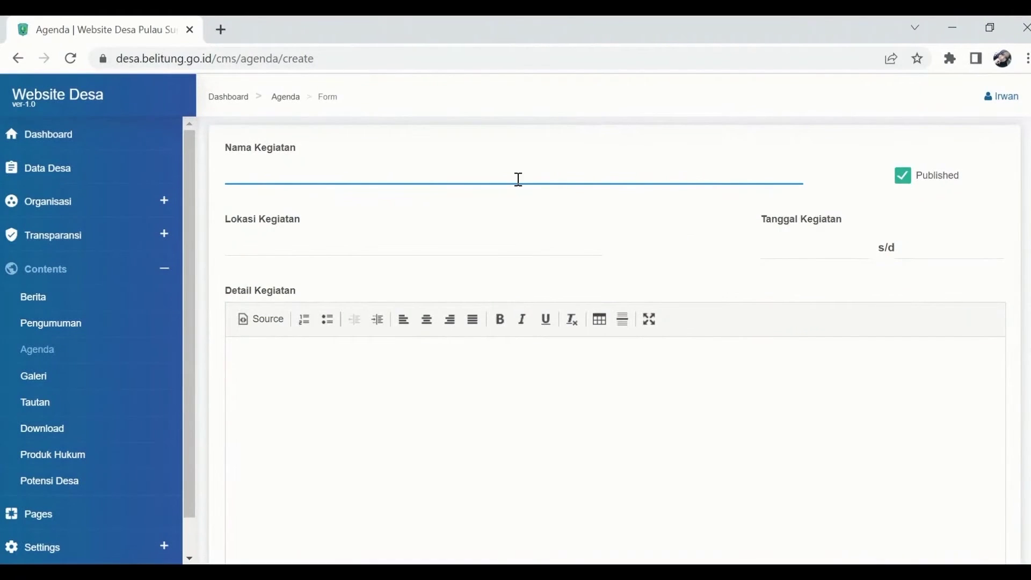
type("Kegiatan ")
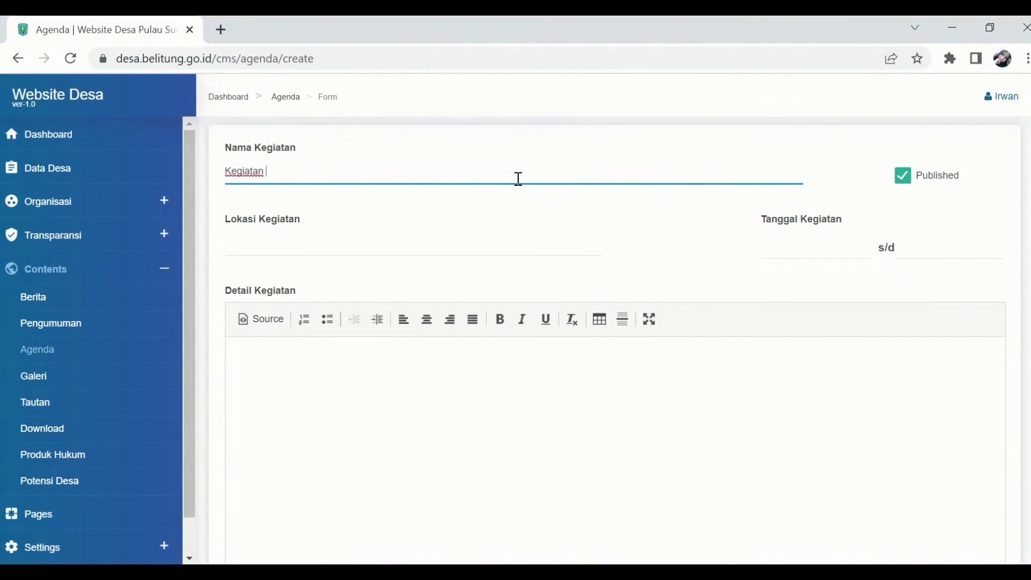
type("sosialisasi websit")
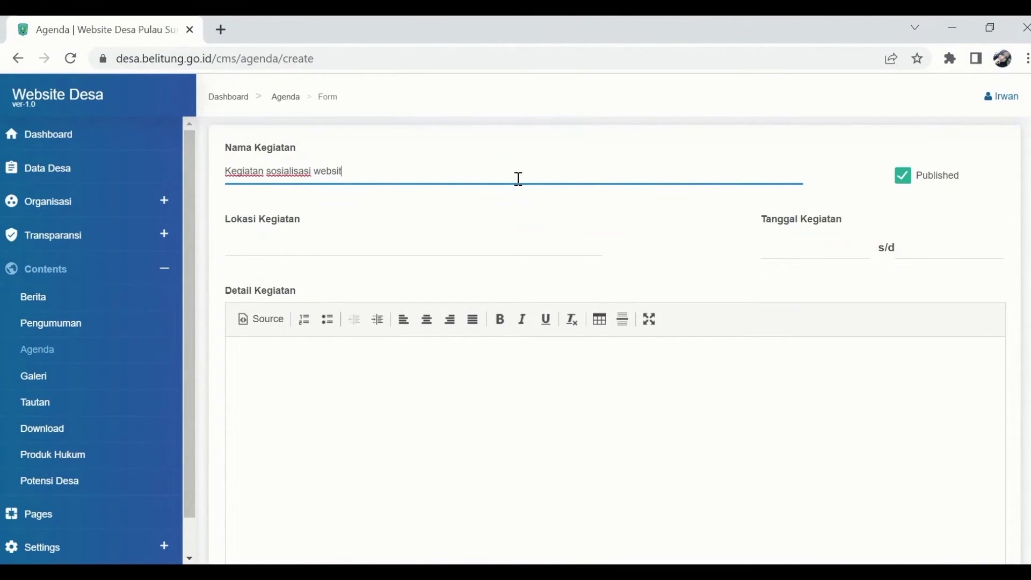
type("e d")
key("BackSpace")
key("BackSpace")
key("BackSpace")
key("BackSpace")
key("BackSpace")
key("BackSpace")
key("BackSpace")
key("BackSpace")
key("BackSpace")
type("Websit")
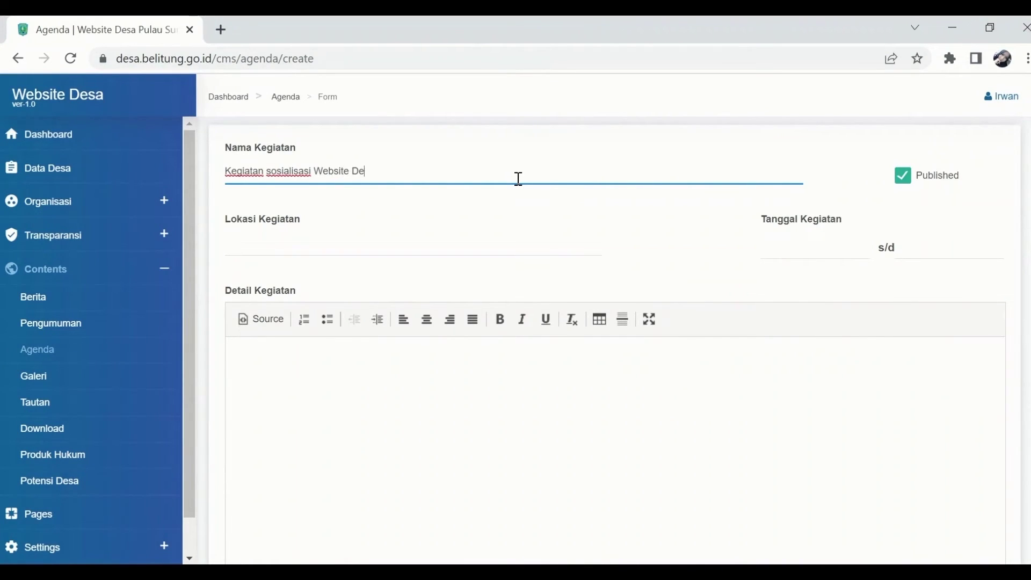
left_click(278, 177)
key("BackSpace")
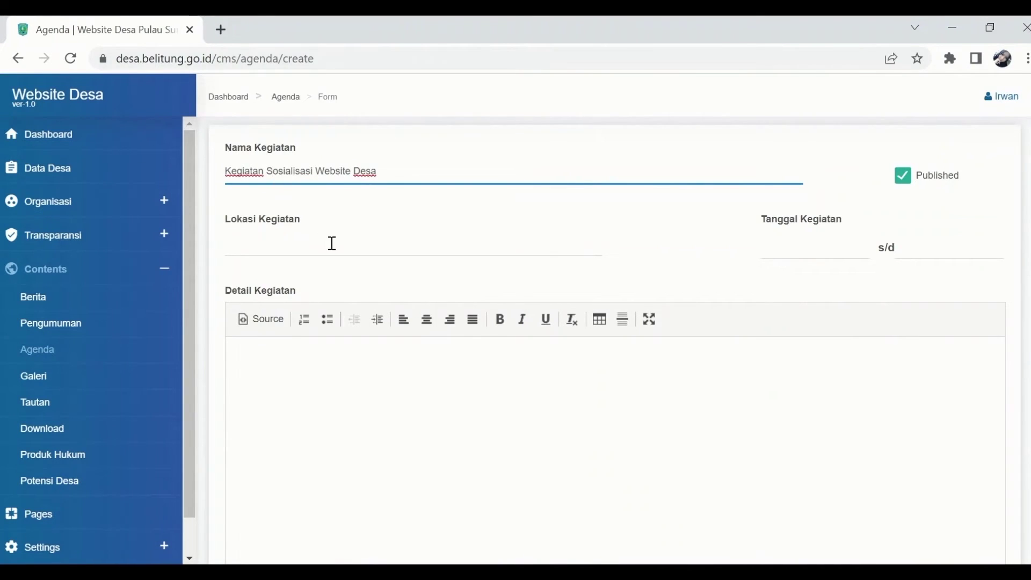
Step: Set the Lokasi Kegiatan to "Dinas Komunikasi dan Informatika" and both the start and end dates to 2022-10-18
left_click(332, 243)
left_click(358, 283)
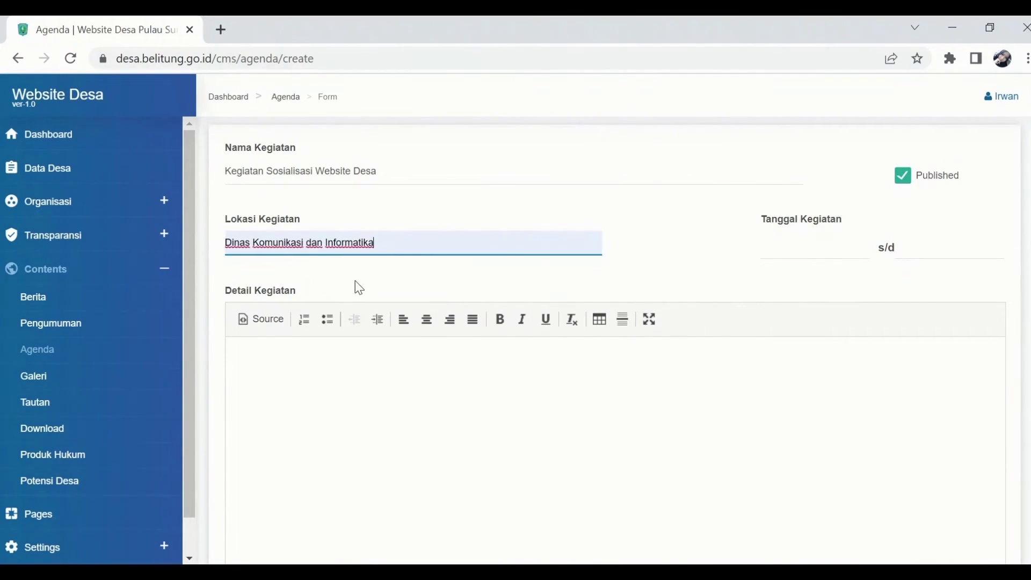
left_click(829, 249)
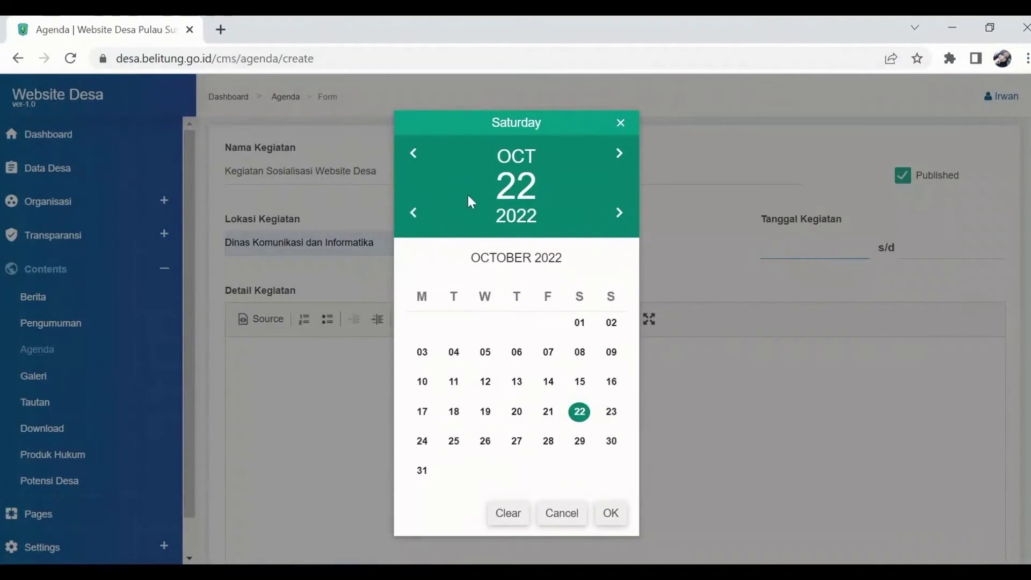
left_click(455, 414)
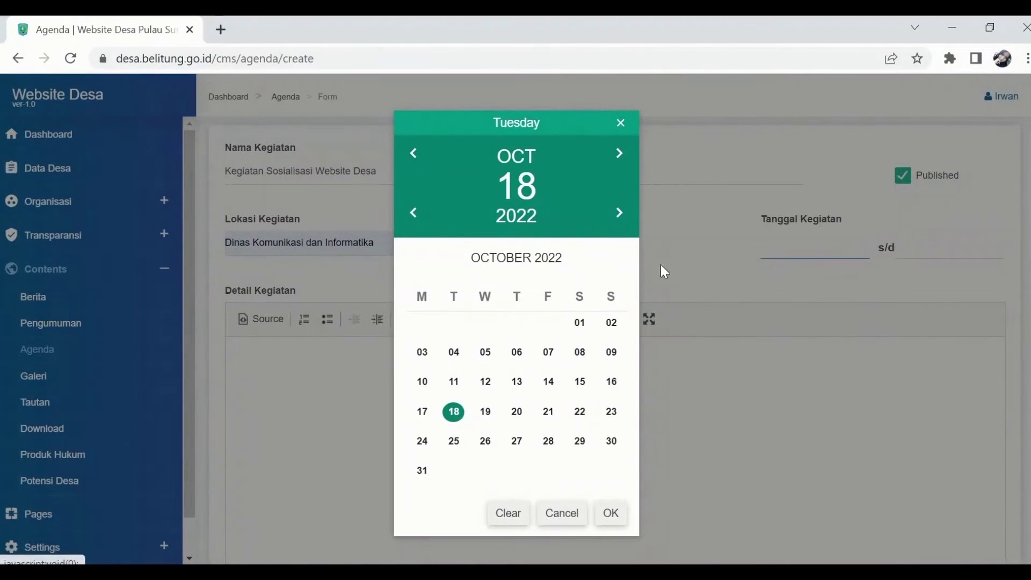
left_click(611, 513)
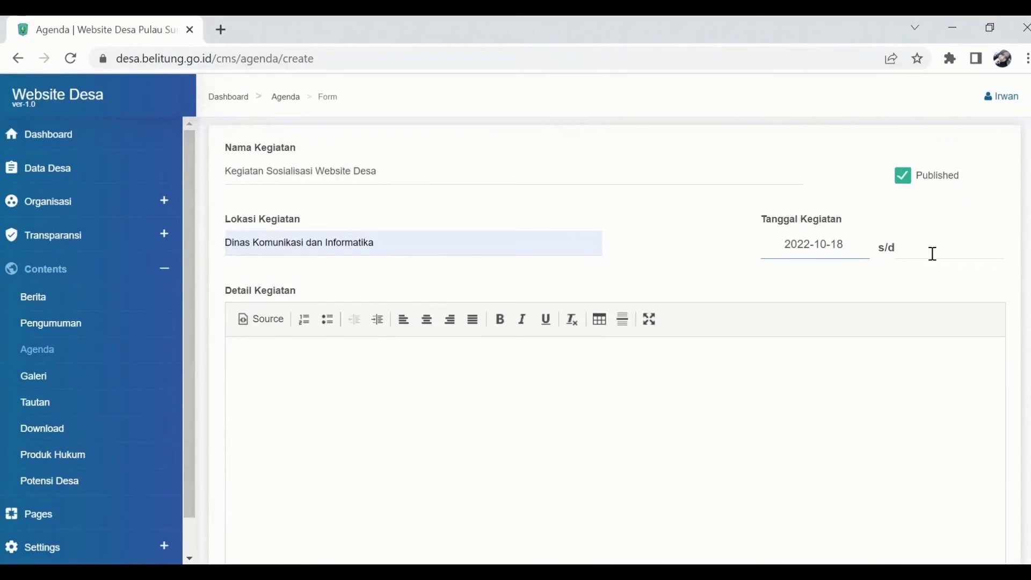
left_click(931, 252)
left_click(458, 412)
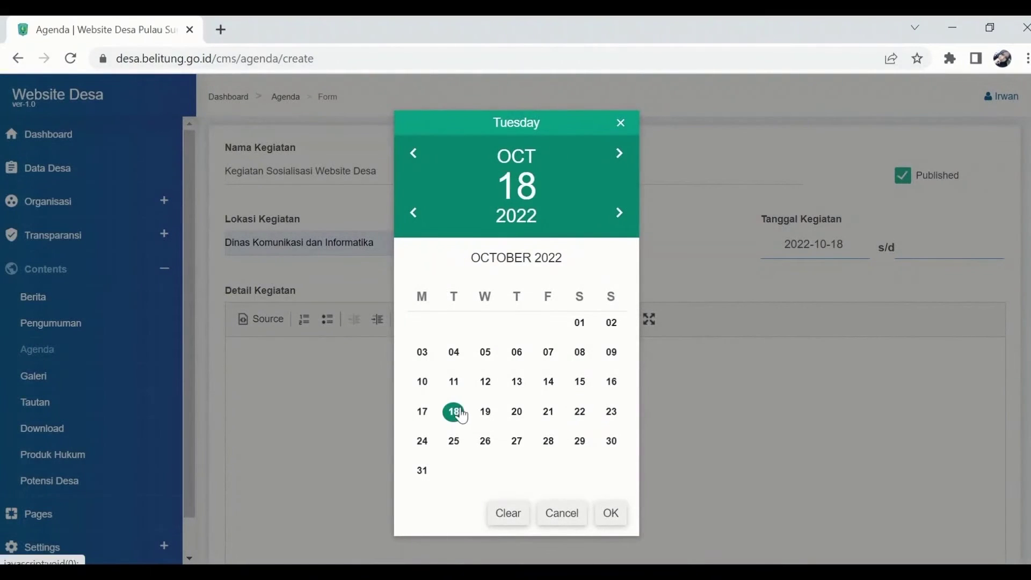
left_click(611, 513)
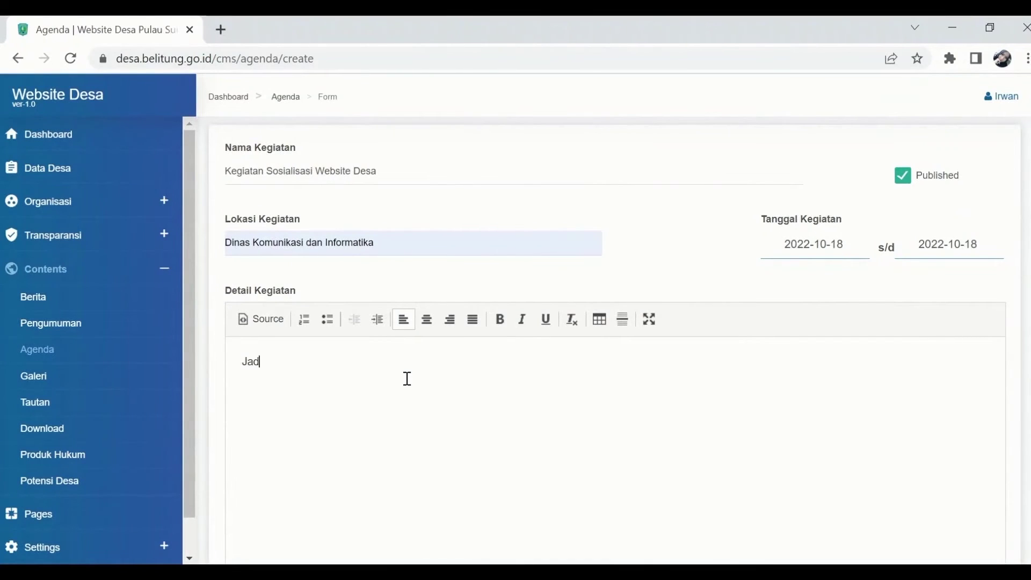
Step: Write "Jadwal Kegiatan.." as the Detail Kegiatan and attach the image "bendera_ktt_g20_belitung - Copy 1.jpg" to the agenda entry
type("wal Kegiatan..")
scroll(407, 379, "down", 5)
left_click(284, 408)
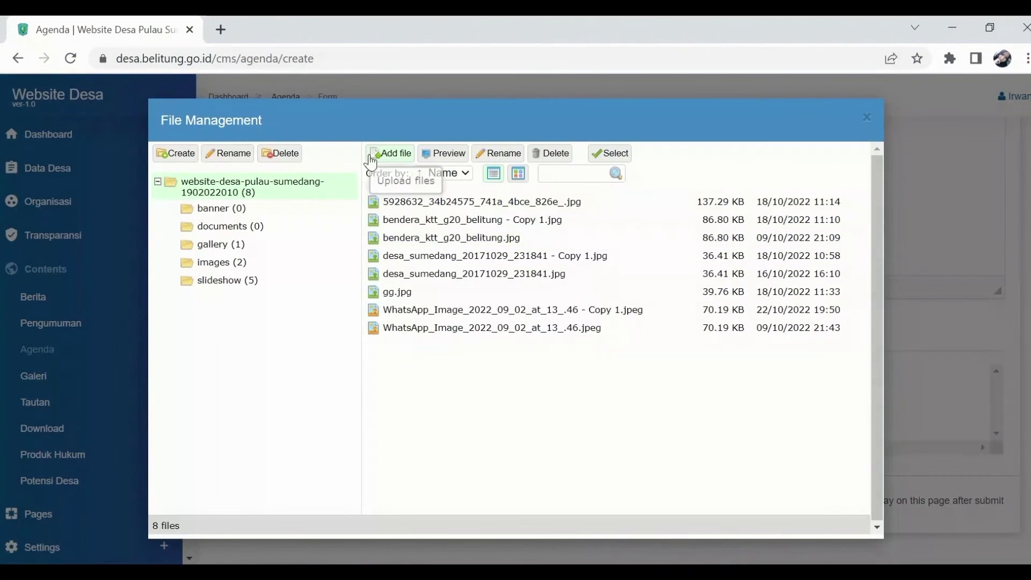
mouse_move(404, 264)
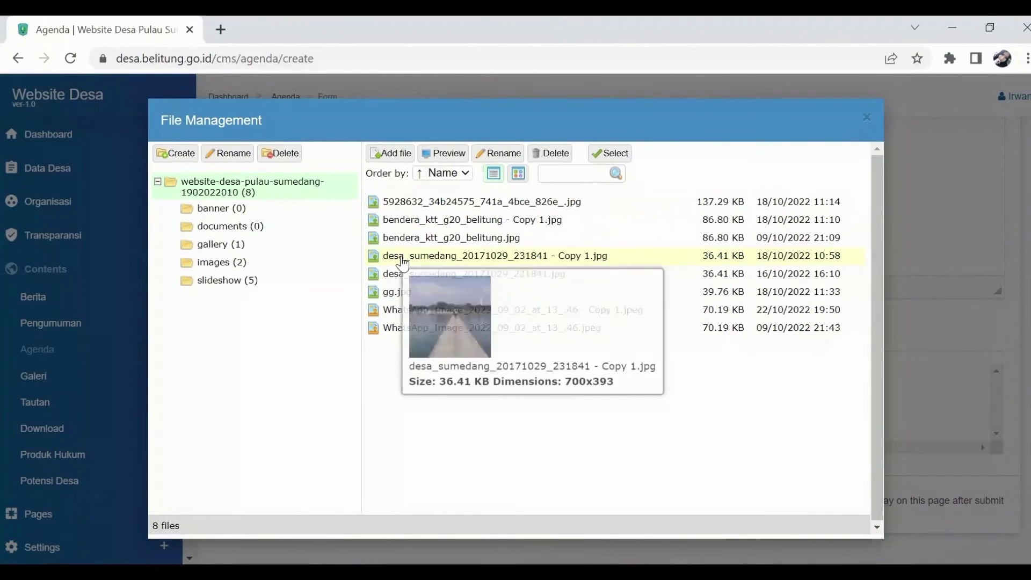
left_click(403, 202)
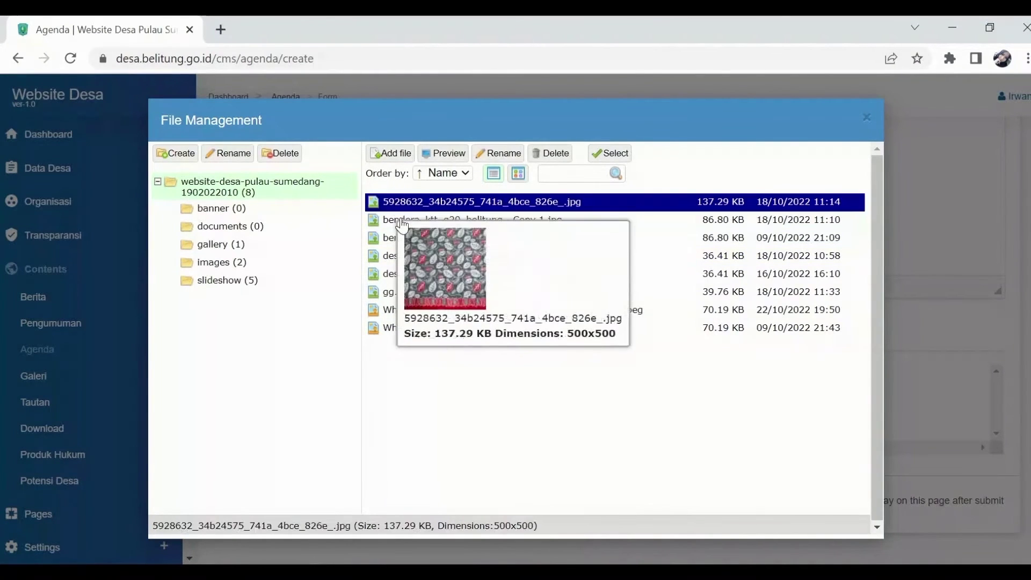
left_click(403, 220)
left_click(612, 154)
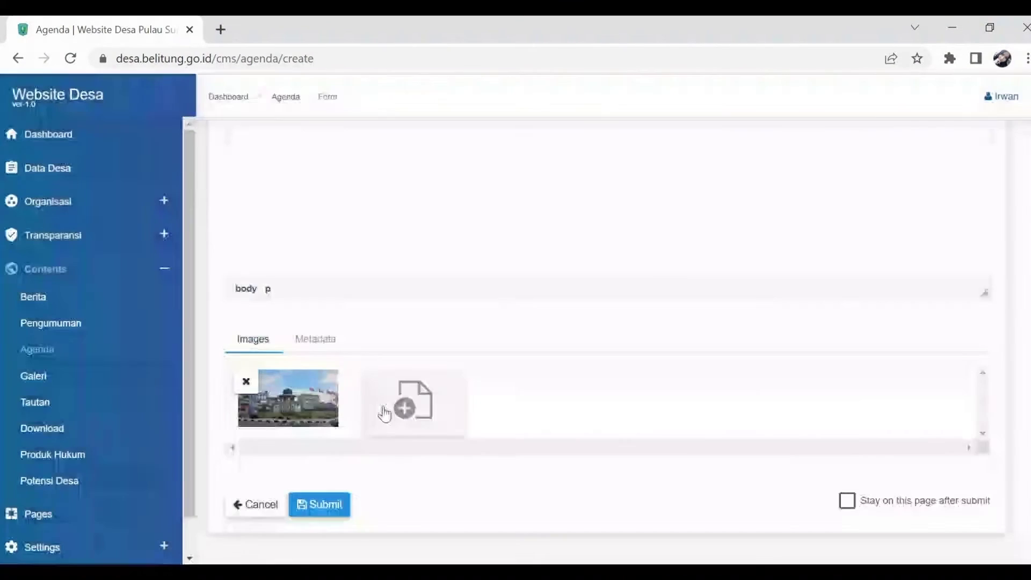
Step: Set the agenda entry's Kategori to "sosial" in its metadata
left_click(307, 340)
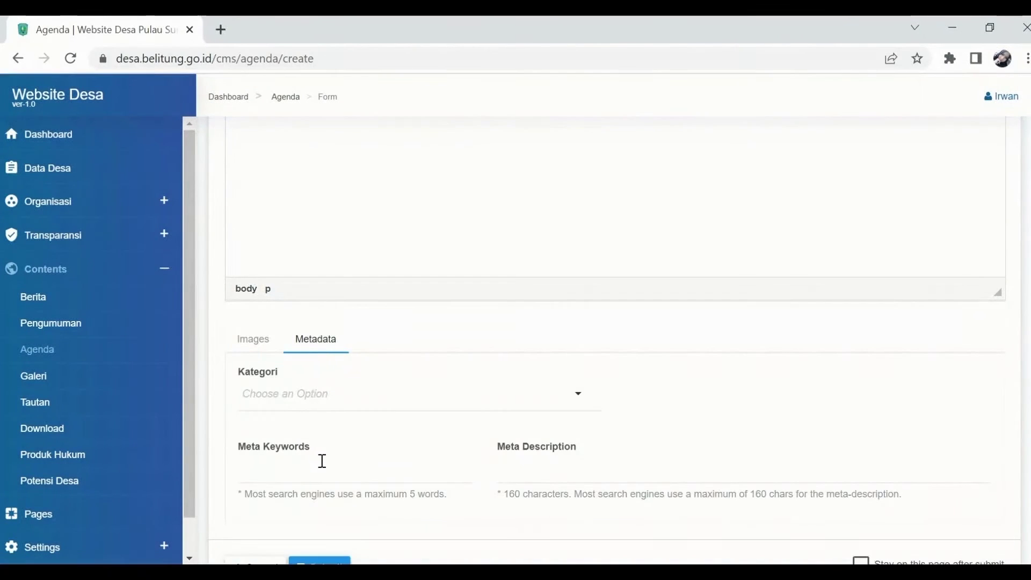
left_click(325, 406)
left_click(323, 437)
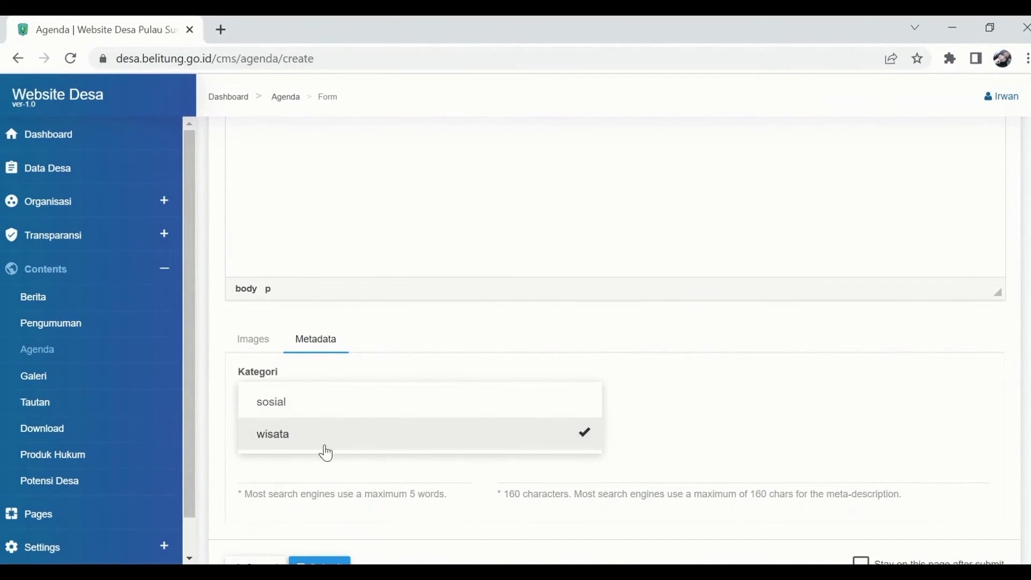
left_click(316, 408)
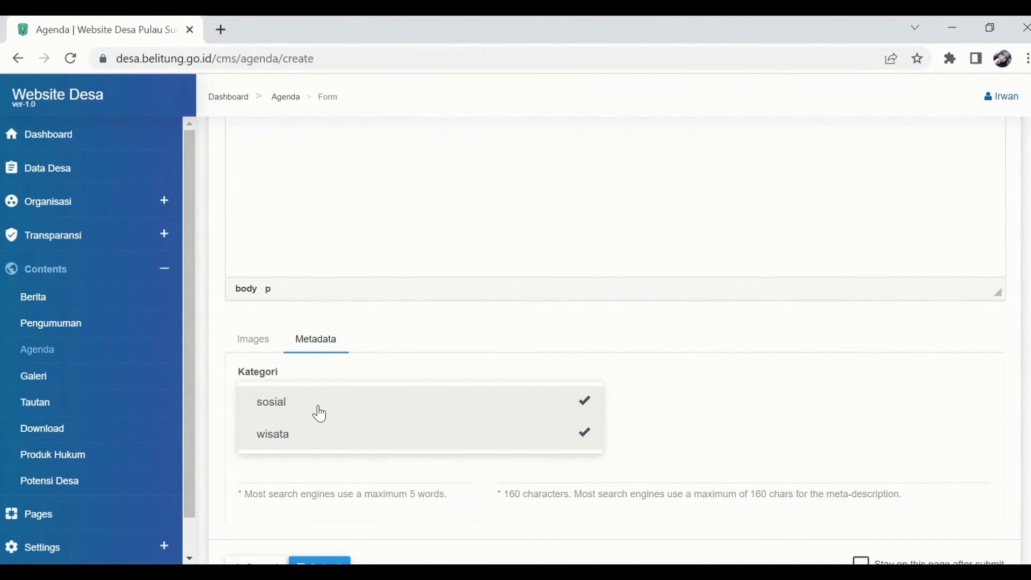
left_click(317, 407)
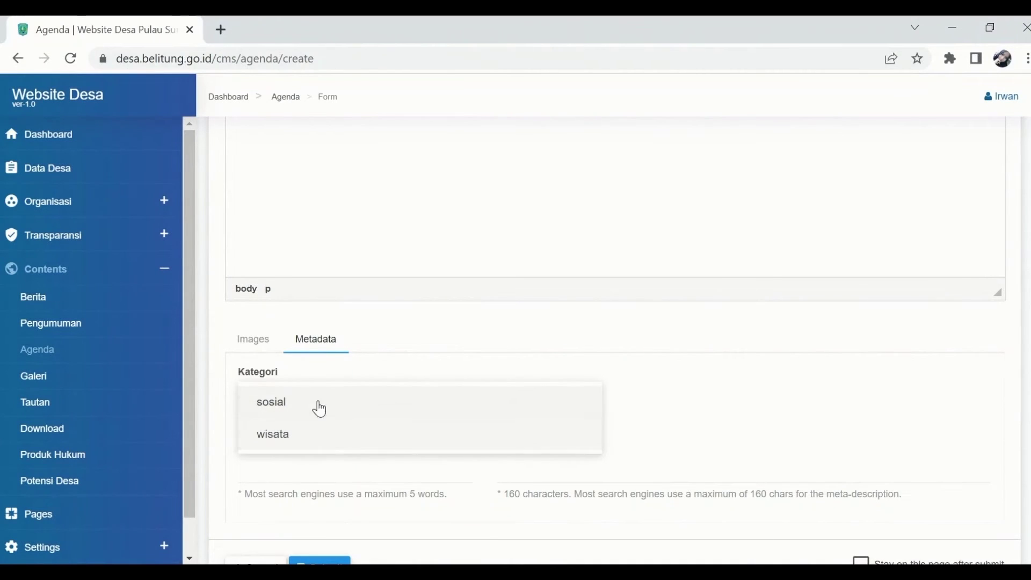
Step: Add the meta keyword "Sosialisasi_website" and the meta description "sosialisasi website", and submit the agenda entry
left_click(314, 479)
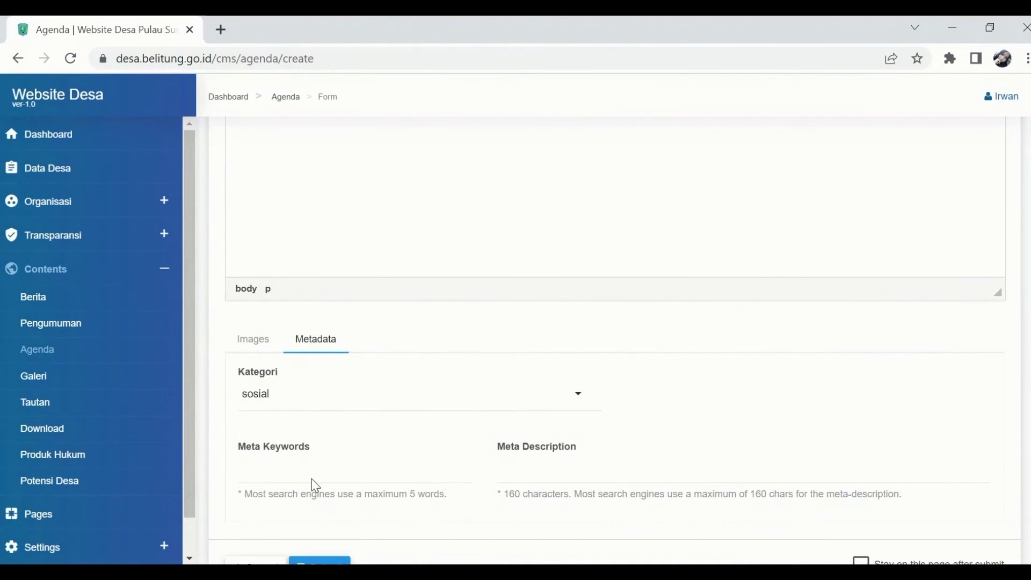
type("Socialisasi_website")
left_click(652, 459)
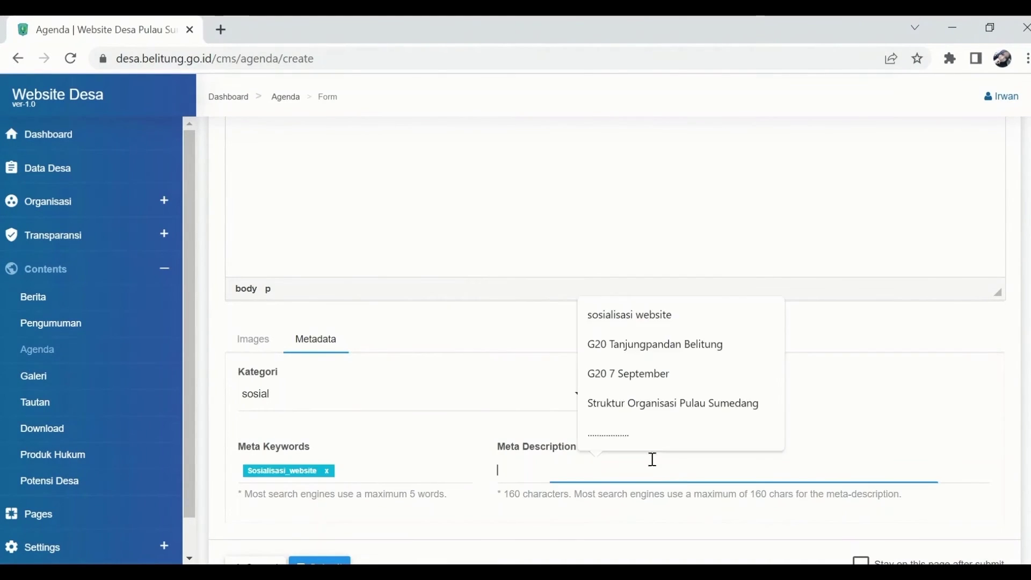
left_click(639, 311)
scroll(386, 419, "down", 1)
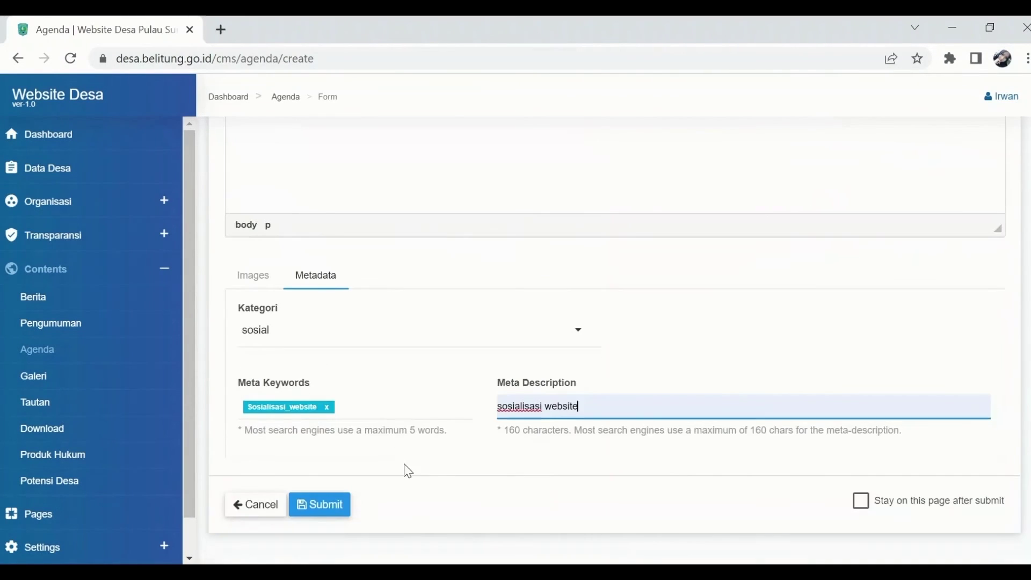
left_click(327, 507)
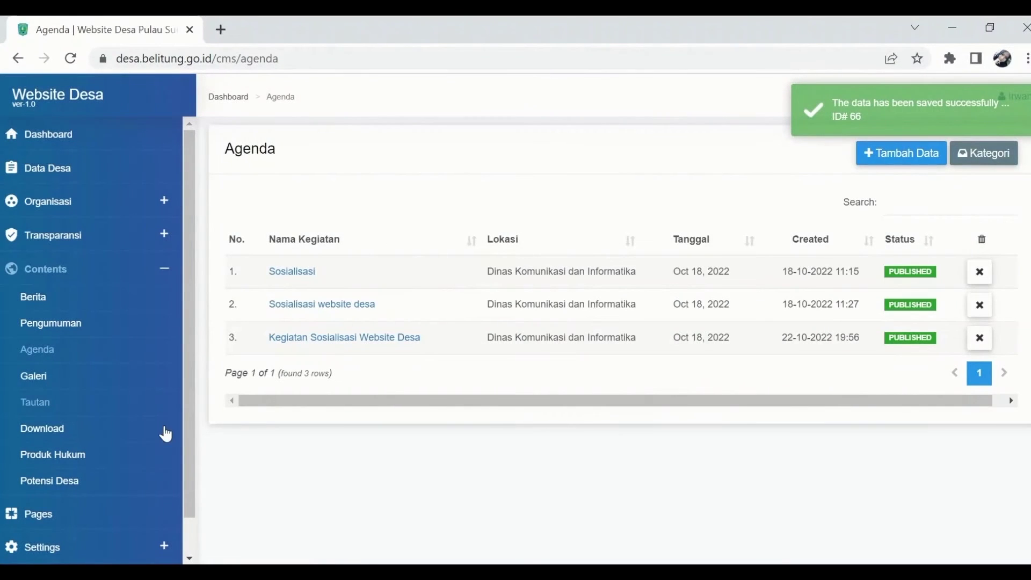
Step: Create a new Galeri entry with the Judul "G20 Tanjungpandan" and the Deskripsi "dilaksanakan pada 7 september..."
left_click(48, 386)
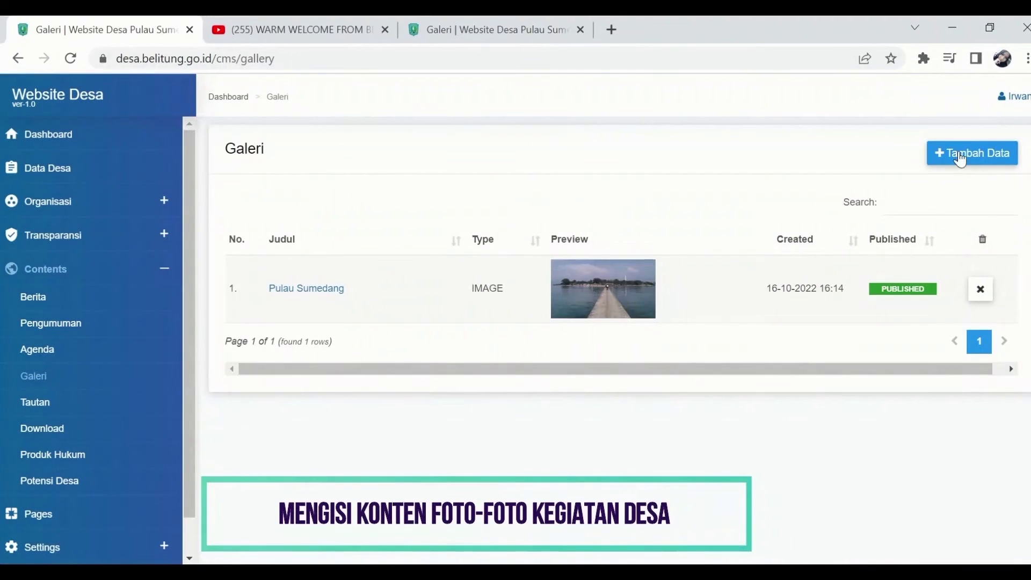
left_click(961, 157)
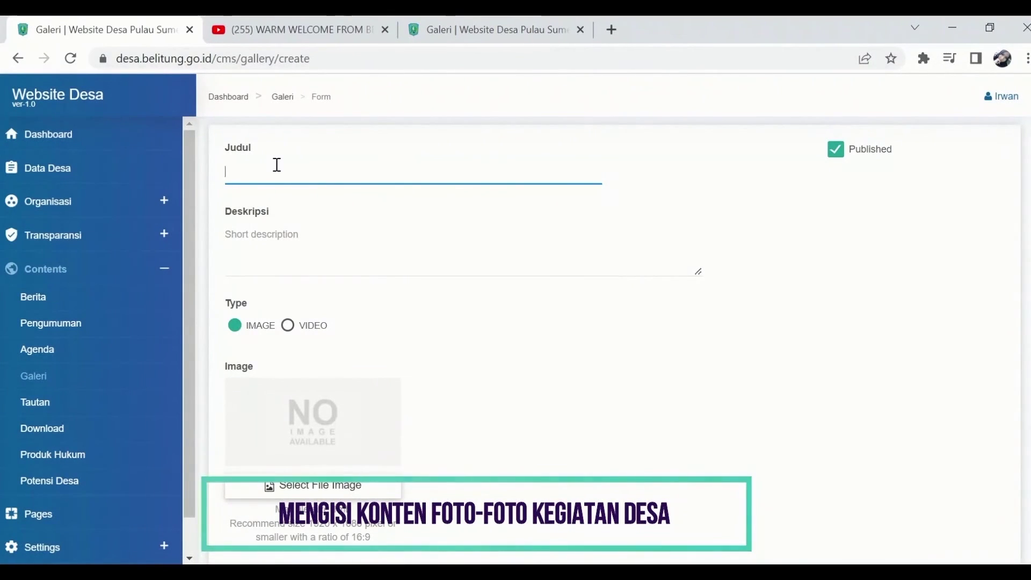
type("0 Tanjungpandan")
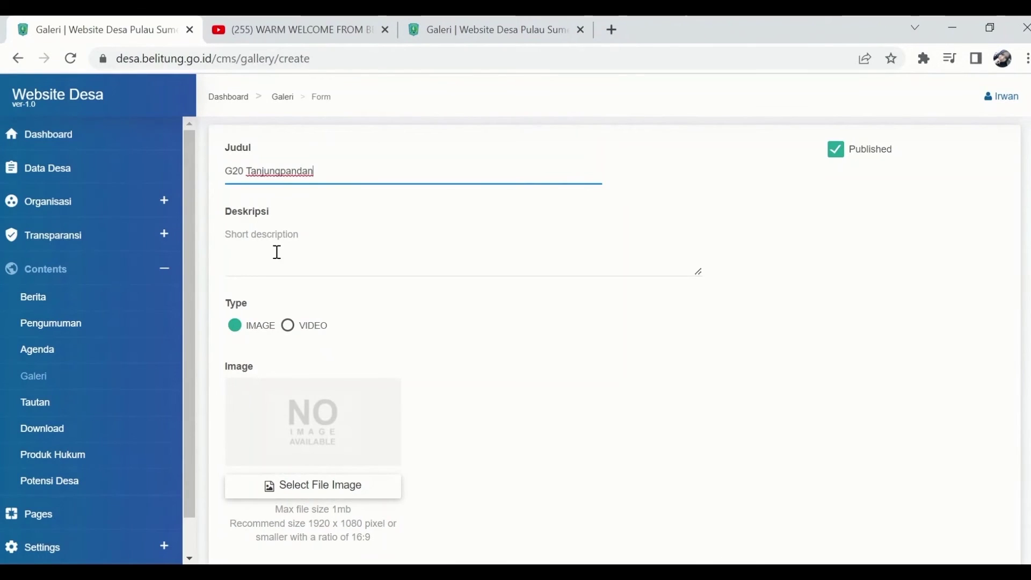
left_click(276, 252)
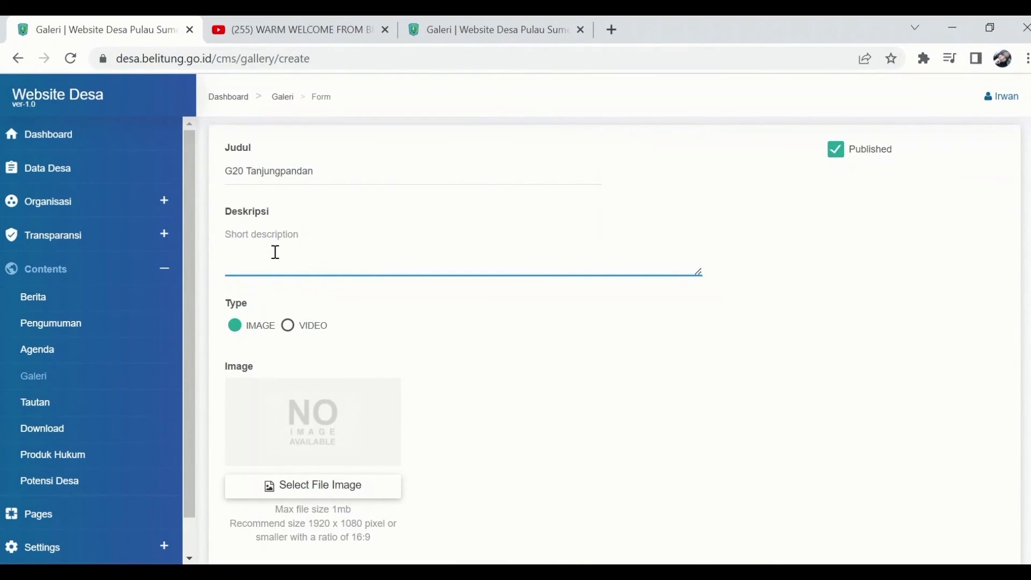
type("dilaksanakan pada 7")
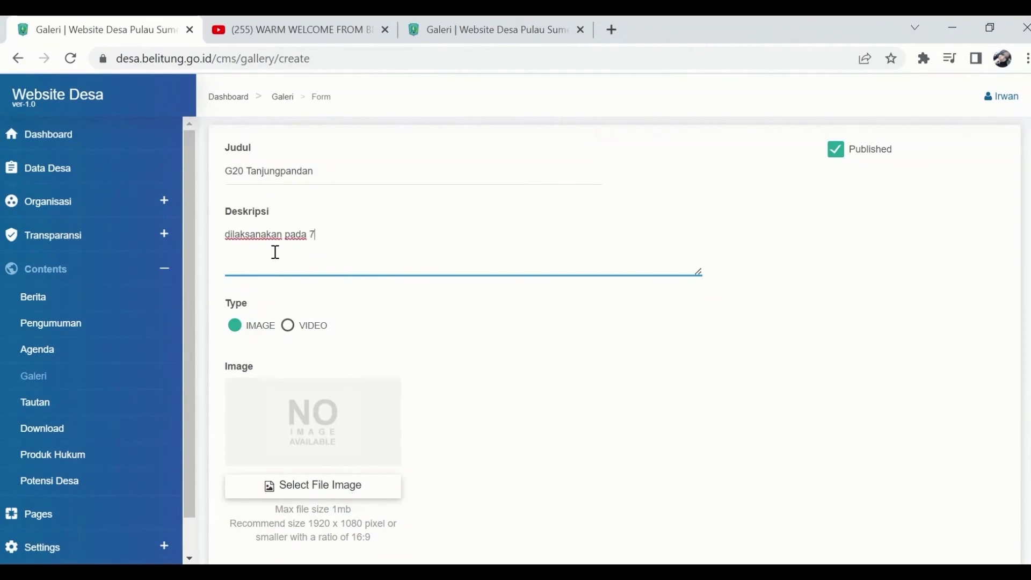
type(" september...")
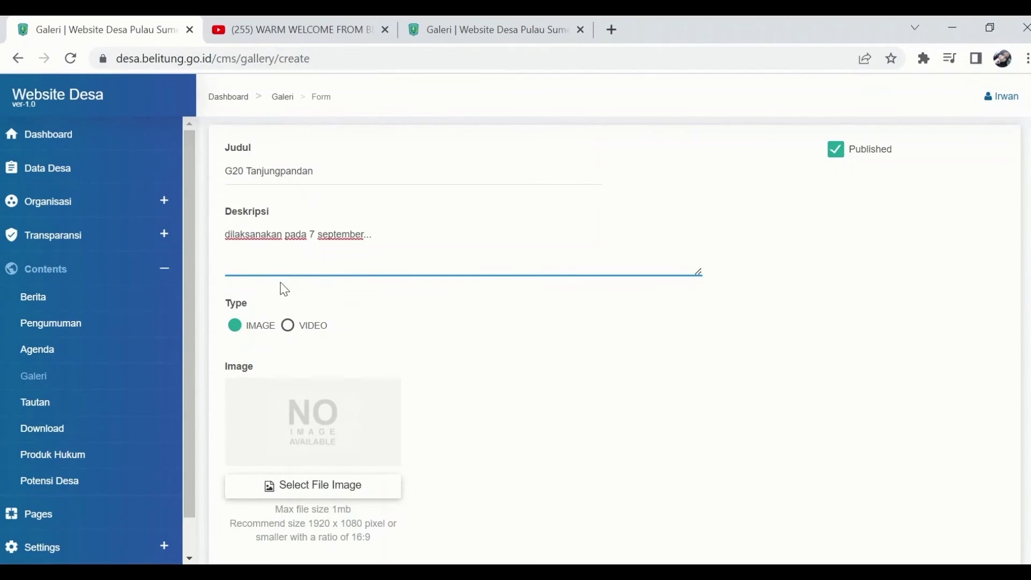
Step: Attach the image "bendera_ktt_g20_belitung.jpg" to the gallery entry and submit it
left_click(314, 486)
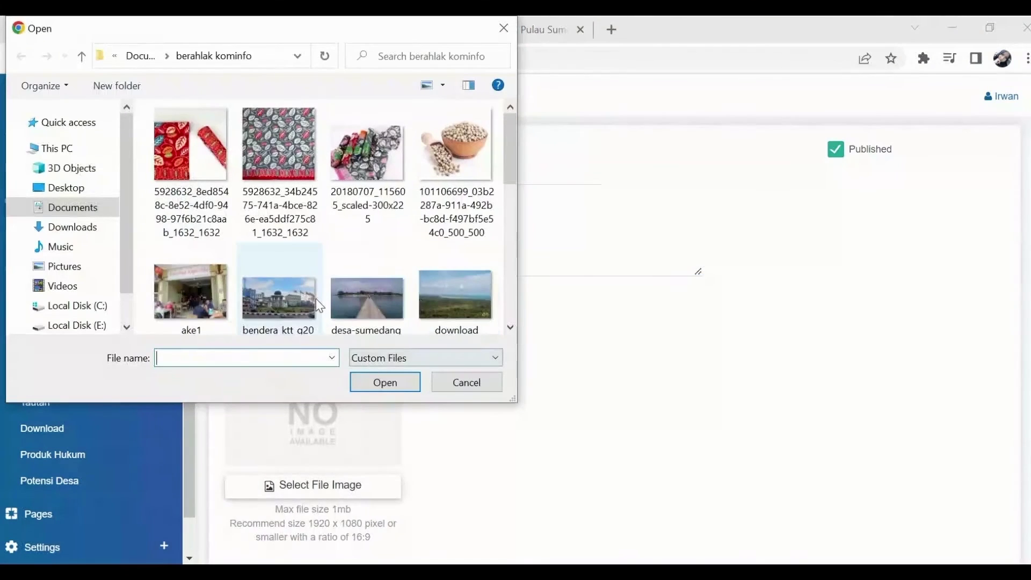
scroll(317, 294, "down", 2)
left_click(284, 173)
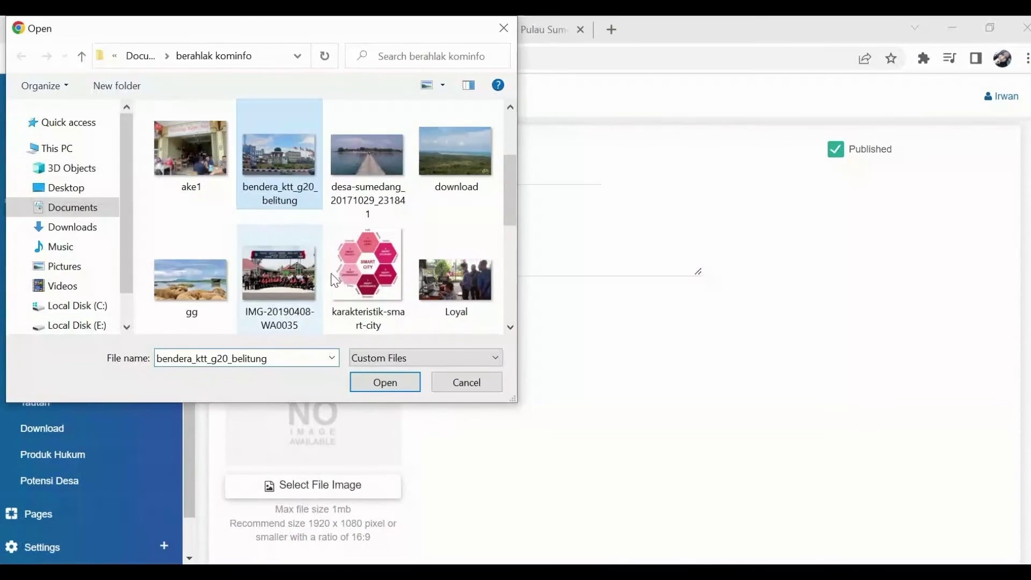
left_click(385, 382)
scroll(380, 378, "down", 2)
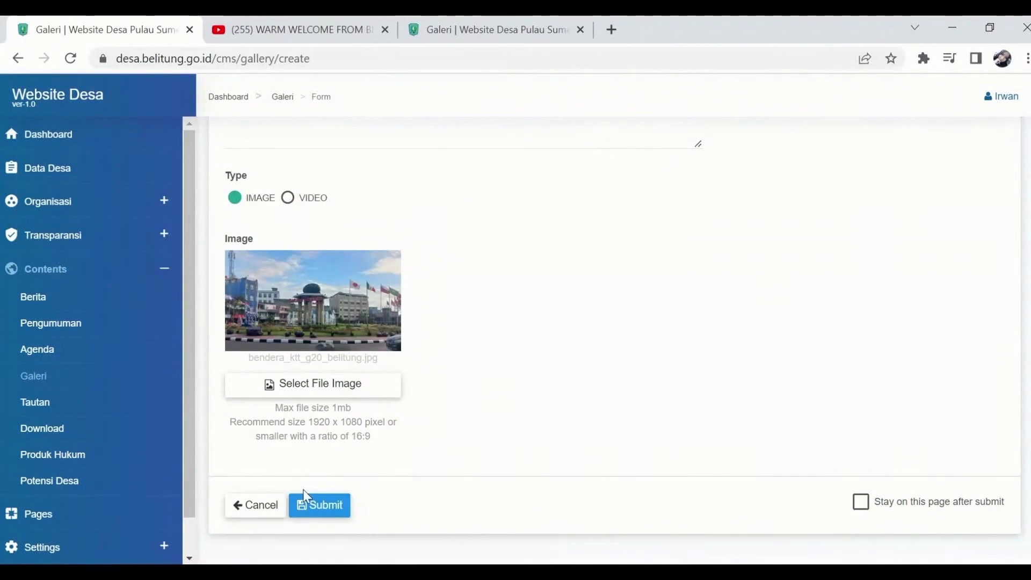
left_click(317, 511)
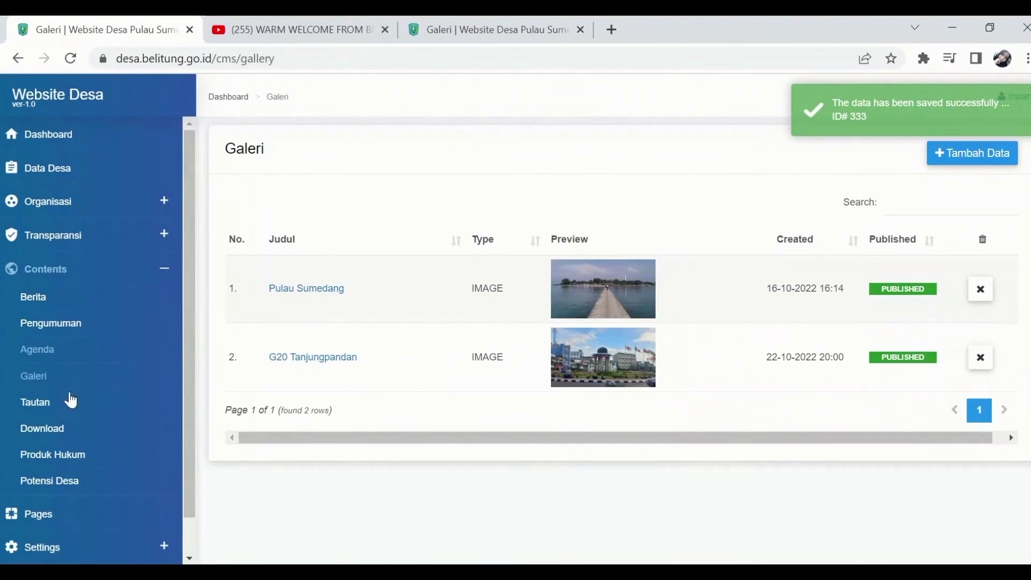
scroll(83, 404, "down", 1)
scroll(85, 438, "up", 1)
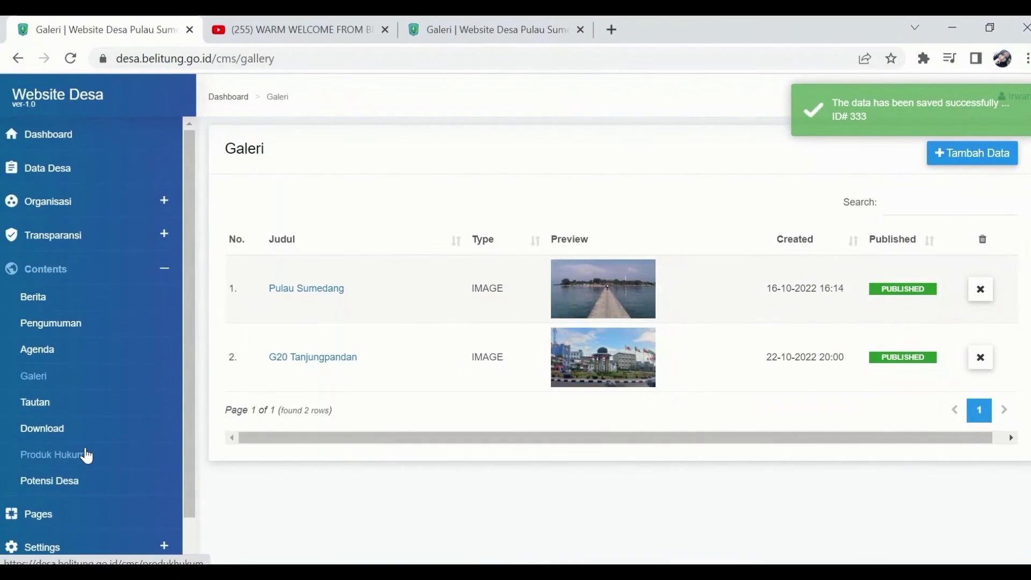
scroll(51, 161, "down", 1)
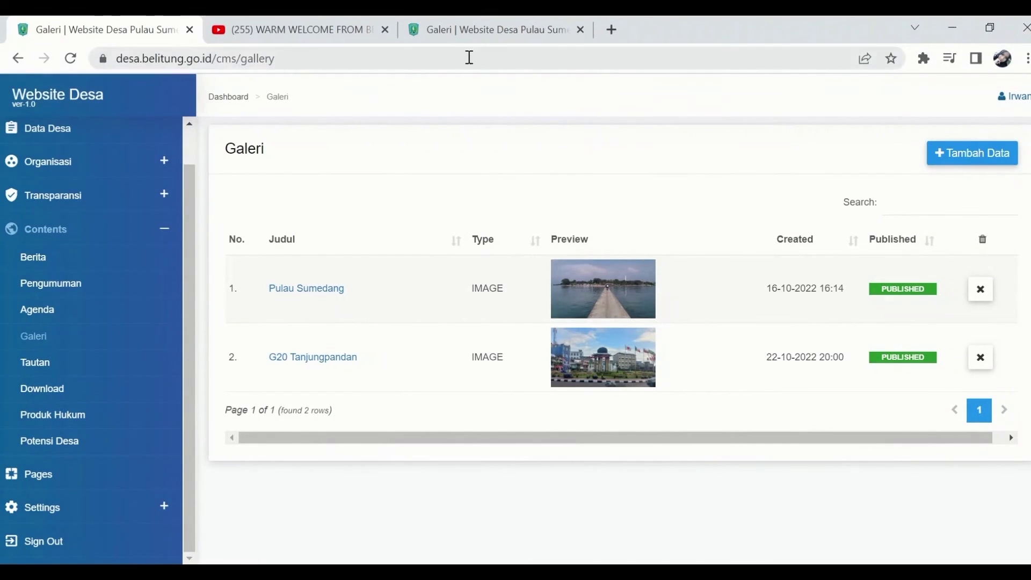
Step: Switch to the public Desa Pulau Sumedang website and step through the slides of its homepage slideshow
left_click(463, 33)
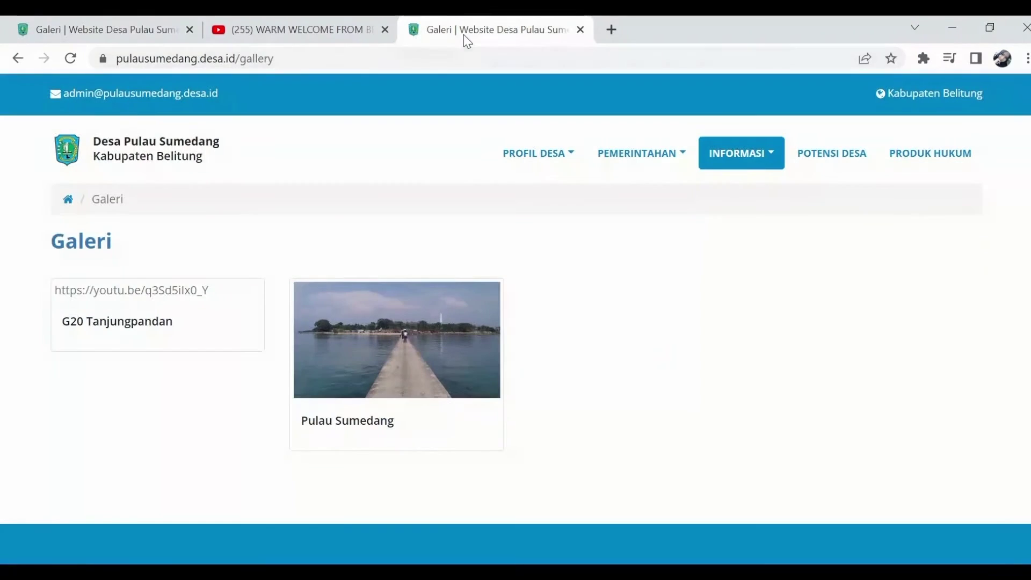
left_click(128, 161)
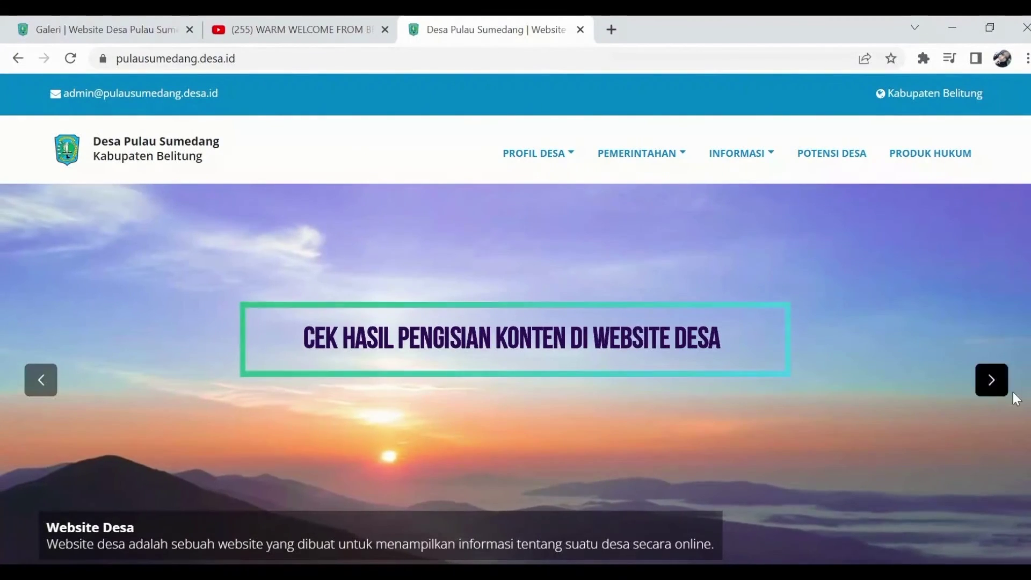
left_click(993, 392)
left_click(994, 394)
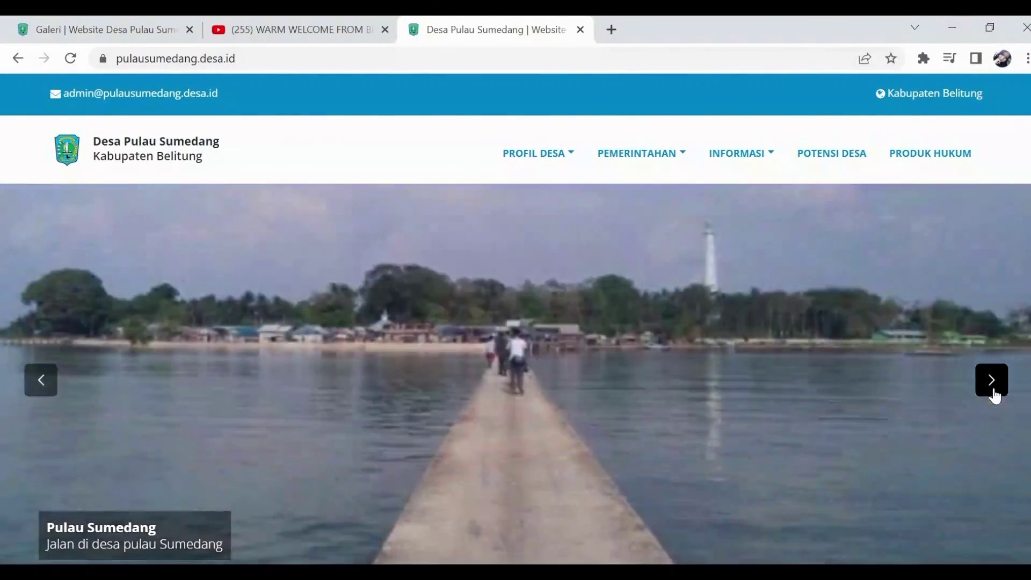
scroll(946, 367, "down", 1)
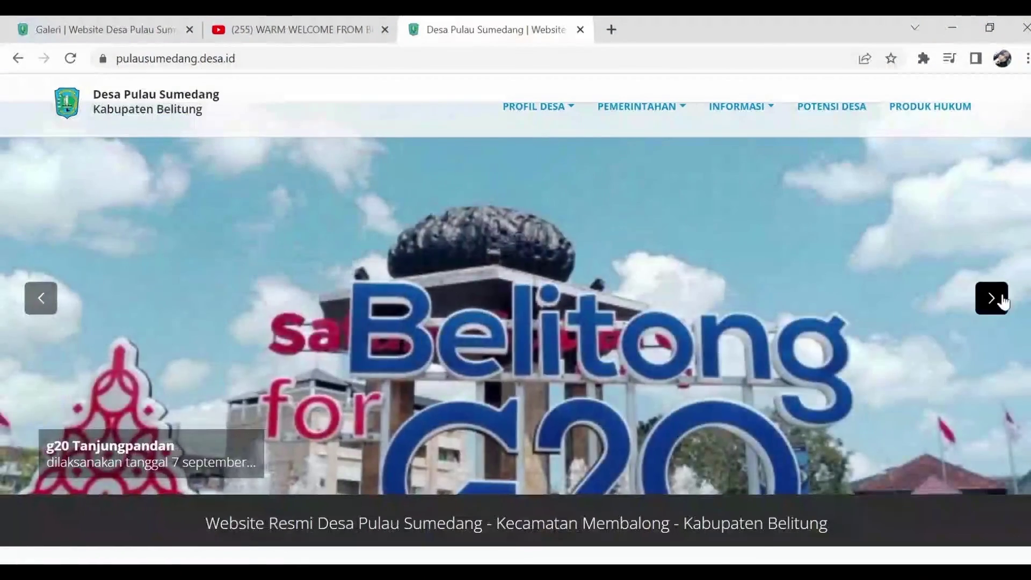
left_click(994, 301)
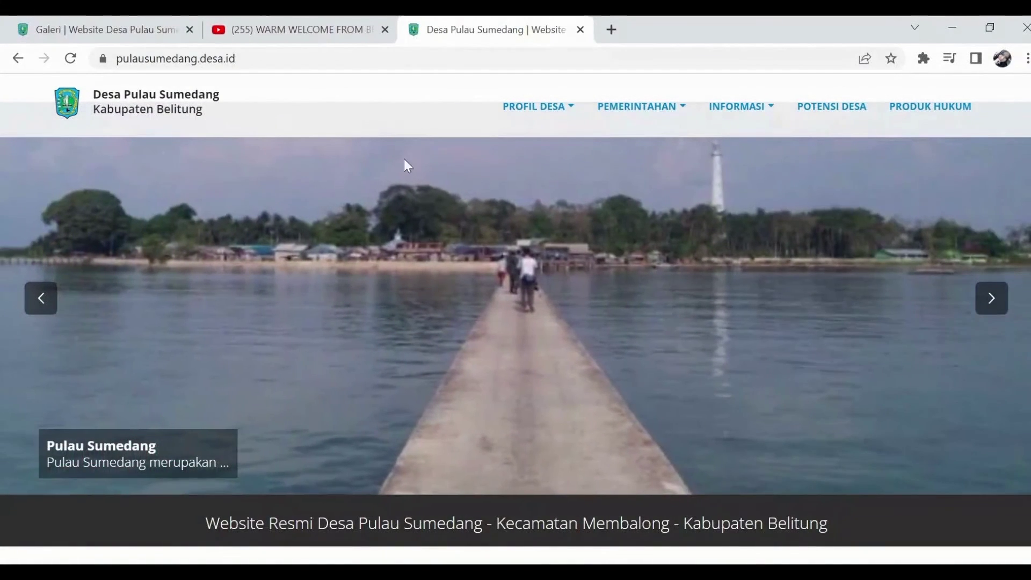
Step: Check the Struktur Organisasi page with its Kepala Desa details, and the Perangkat Desa page on the public website
left_click(615, 113)
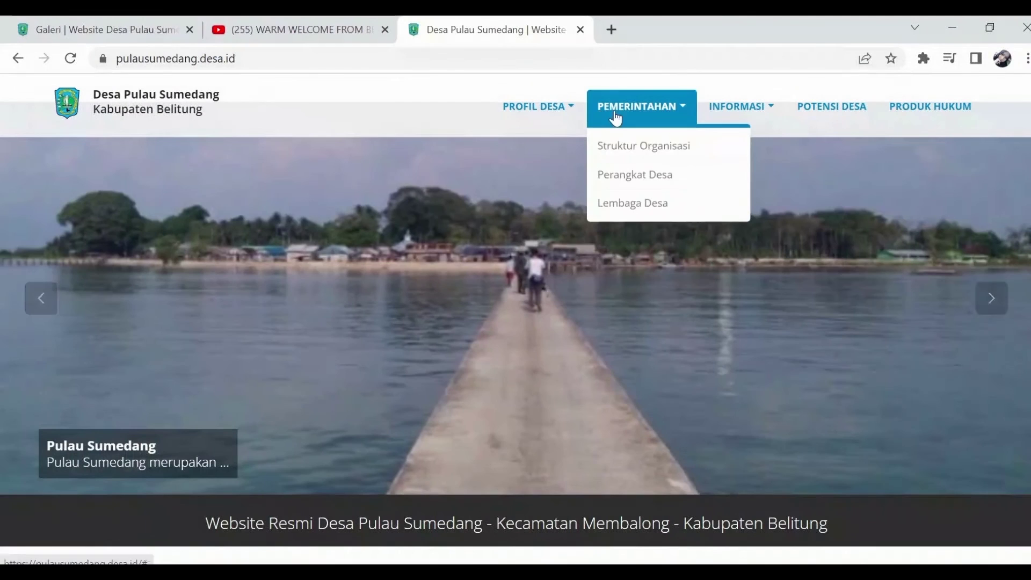
left_click(604, 150)
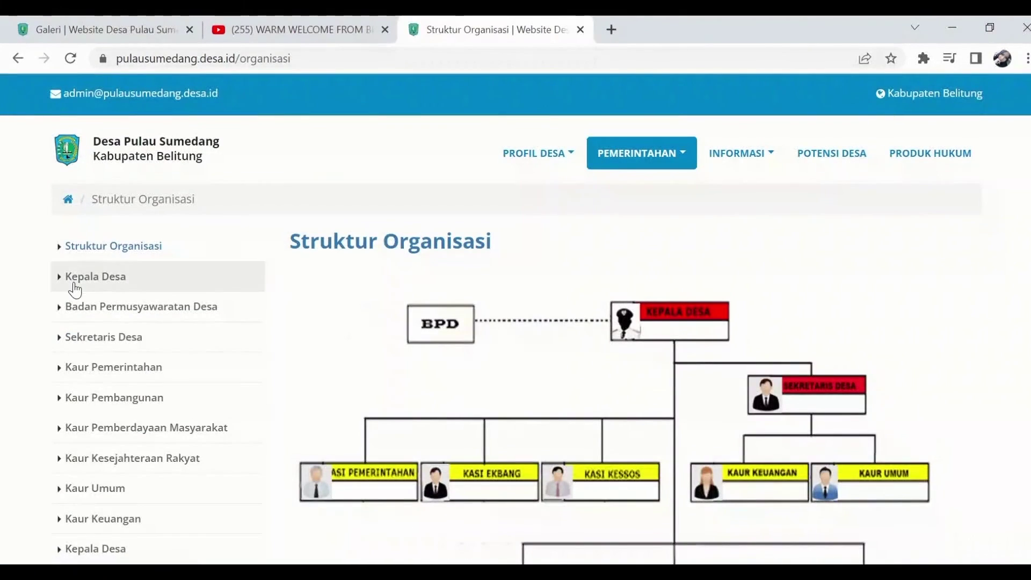
left_click(76, 289)
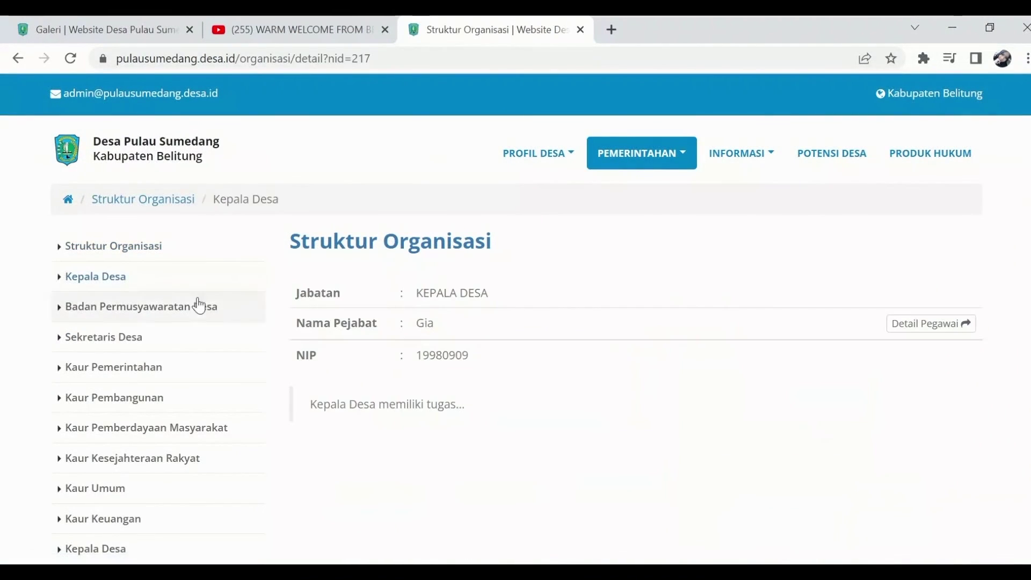
left_click(628, 160)
left_click(630, 230)
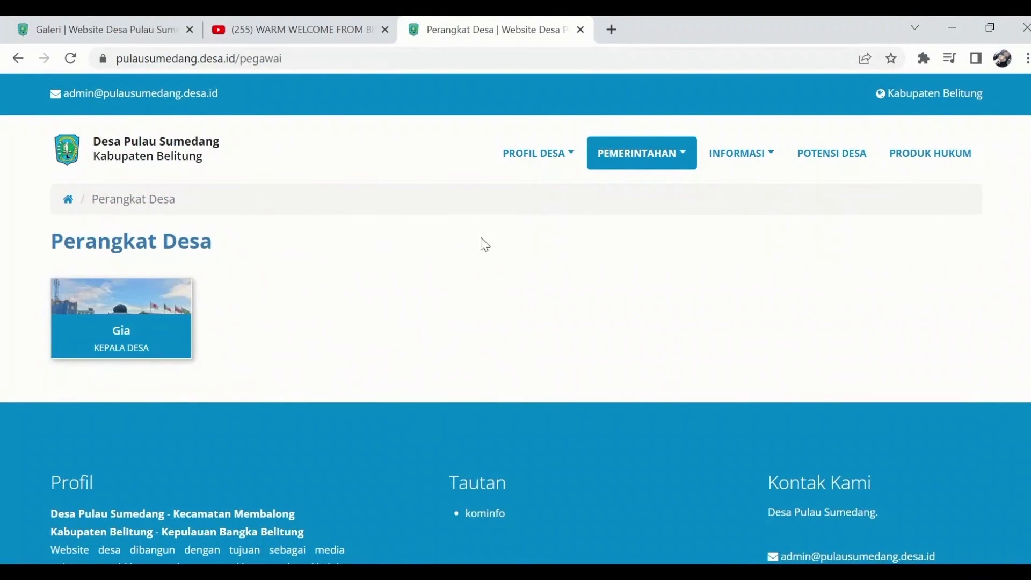
Step: Open the "G20 Tanjungpandan" article from the Berita page and look through its content
left_click(747, 154)
left_click(744, 203)
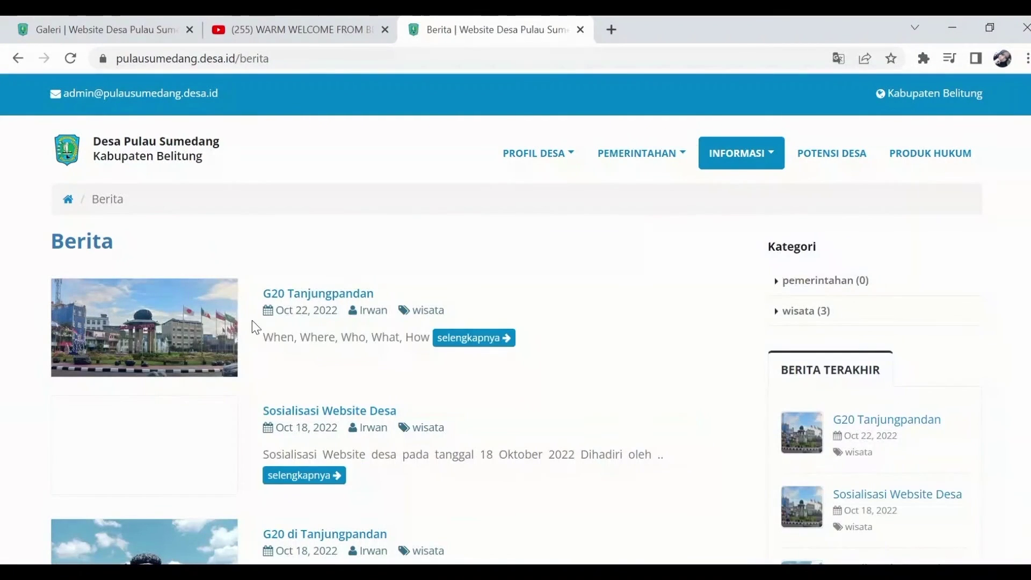
left_click(328, 294)
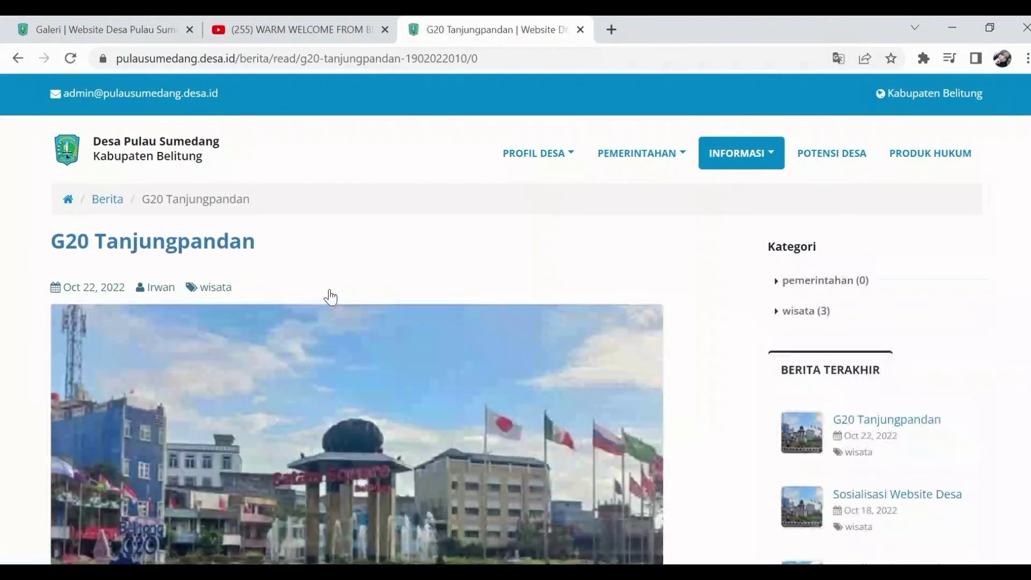
scroll(330, 295, "down", 9)
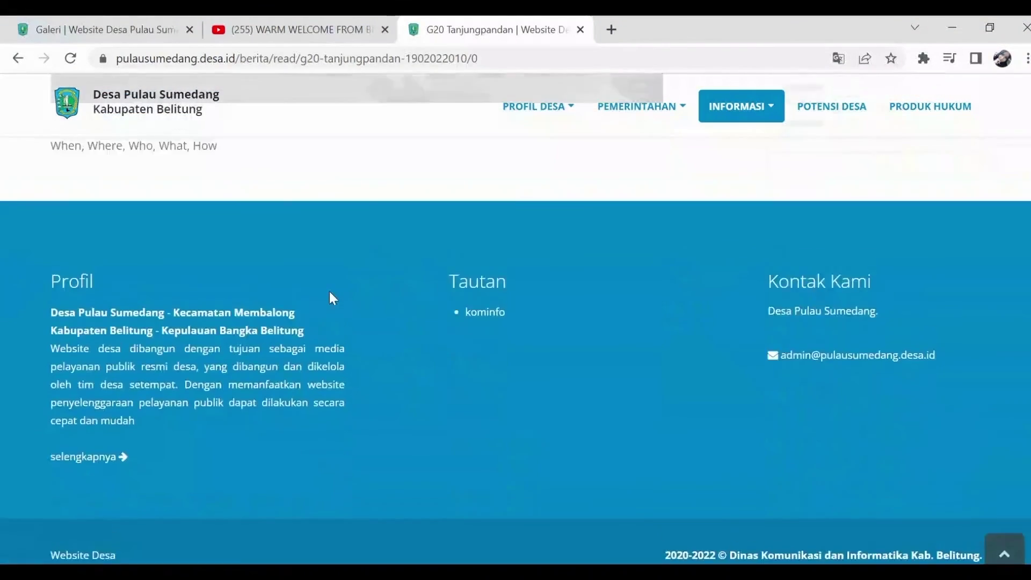
scroll(330, 295, "up", 6)
scroll(330, 291, "up", 4)
Step: View the "Jadwal Sosialisasi" announcement in the website's Pengumuman section
left_click(721, 157)
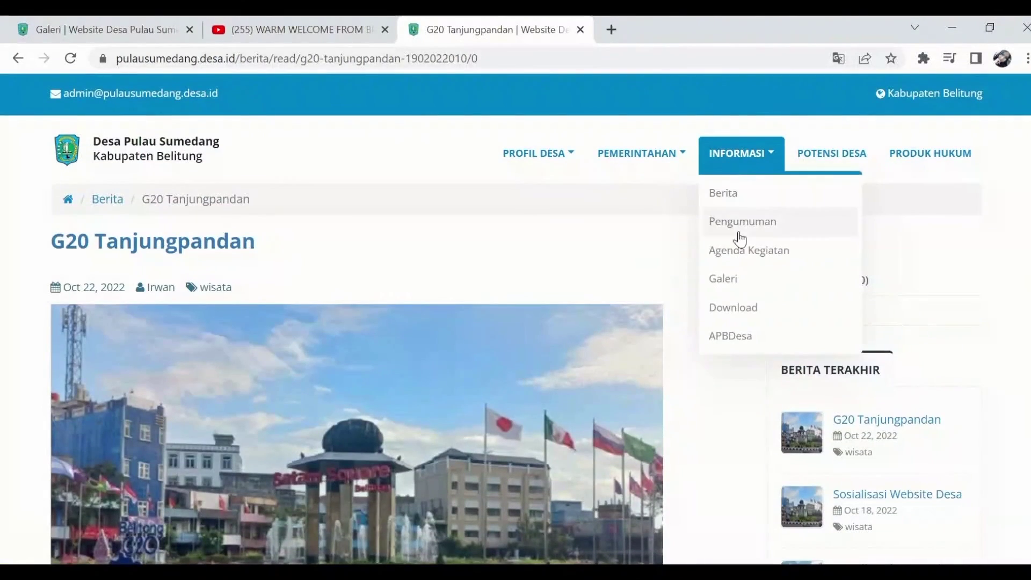
left_click(746, 264)
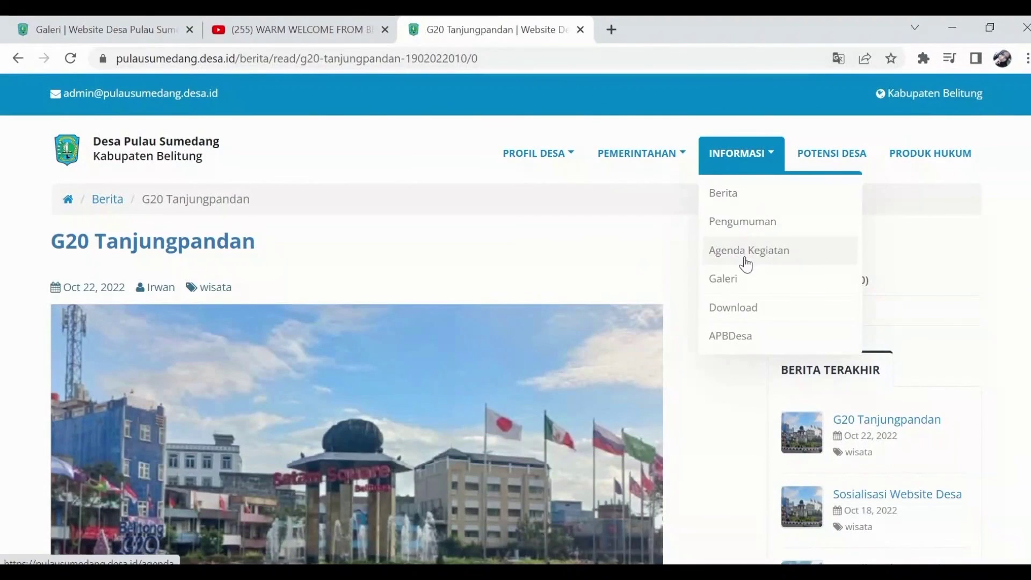
left_click(739, 232)
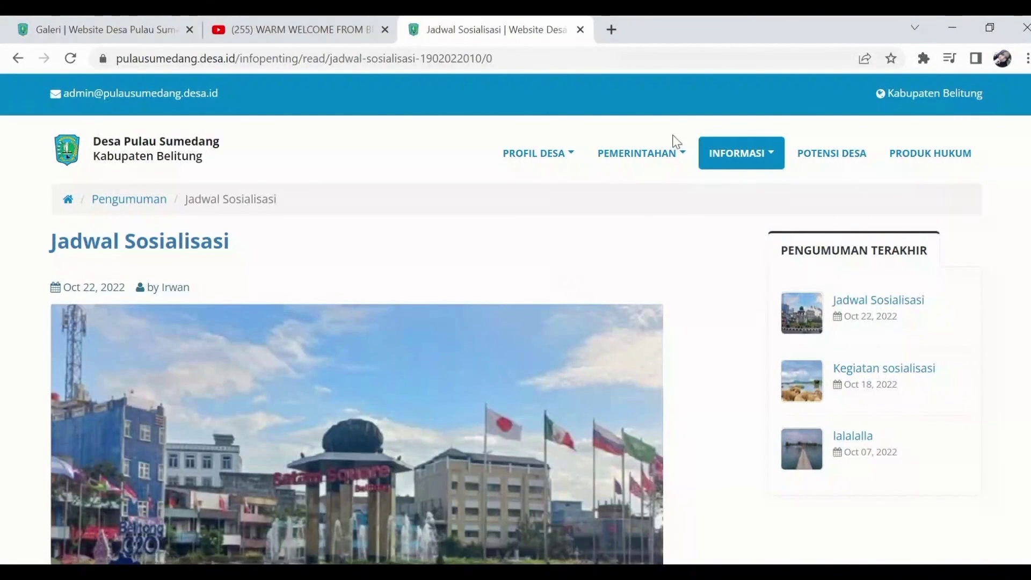
Step: View the "Kegiatan Sosialisasi Website Desa" entry in Agenda Kegiatan and check the Galeri page
left_click(737, 153)
left_click(748, 262)
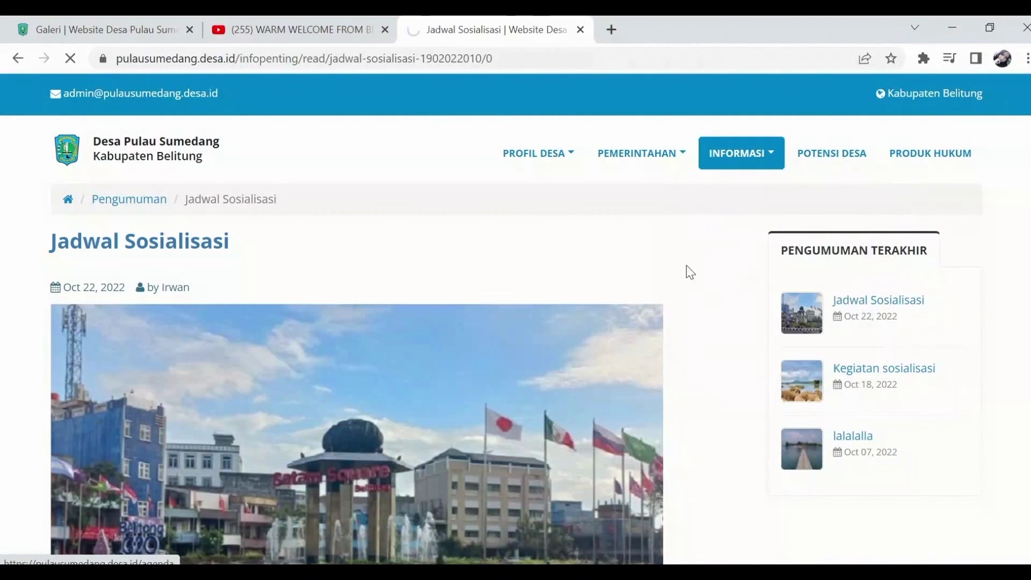
scroll(366, 298, "down", 1)
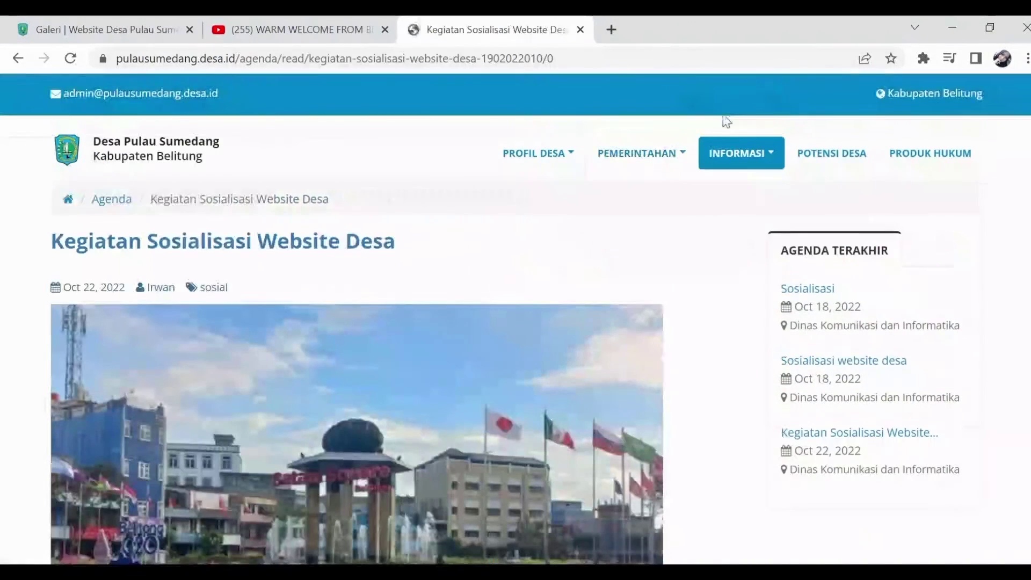
left_click(737, 154)
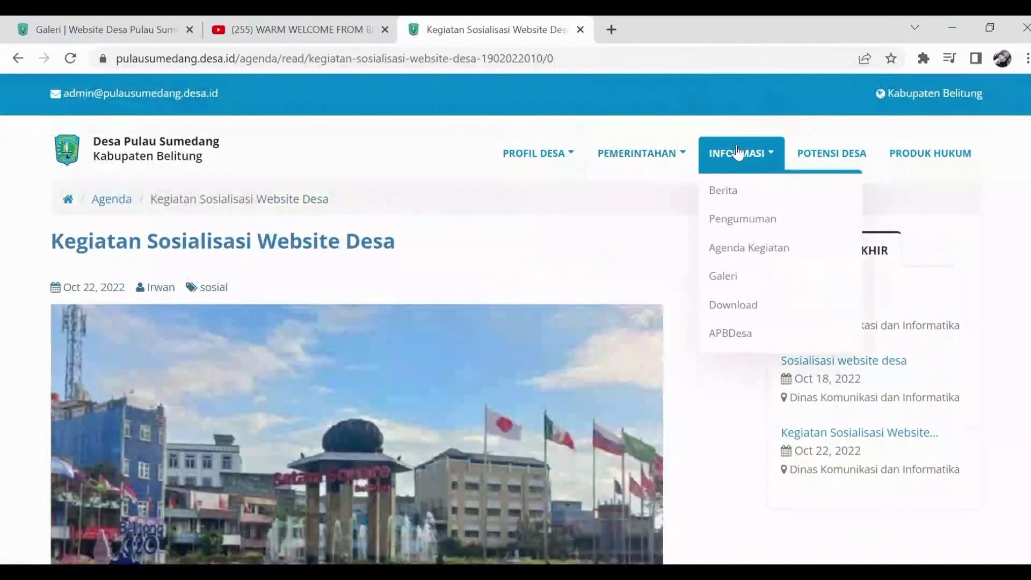
left_click(752, 289)
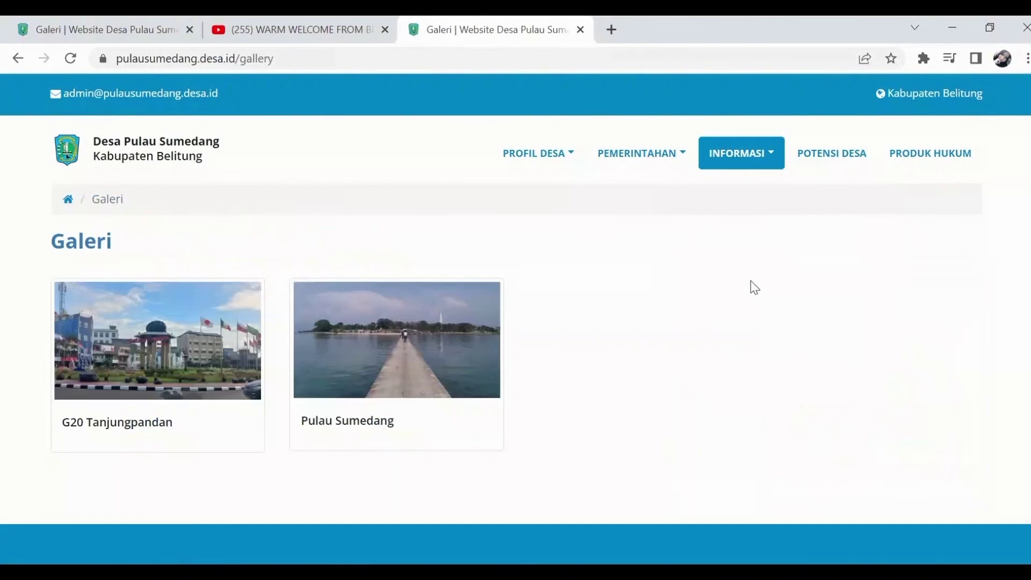